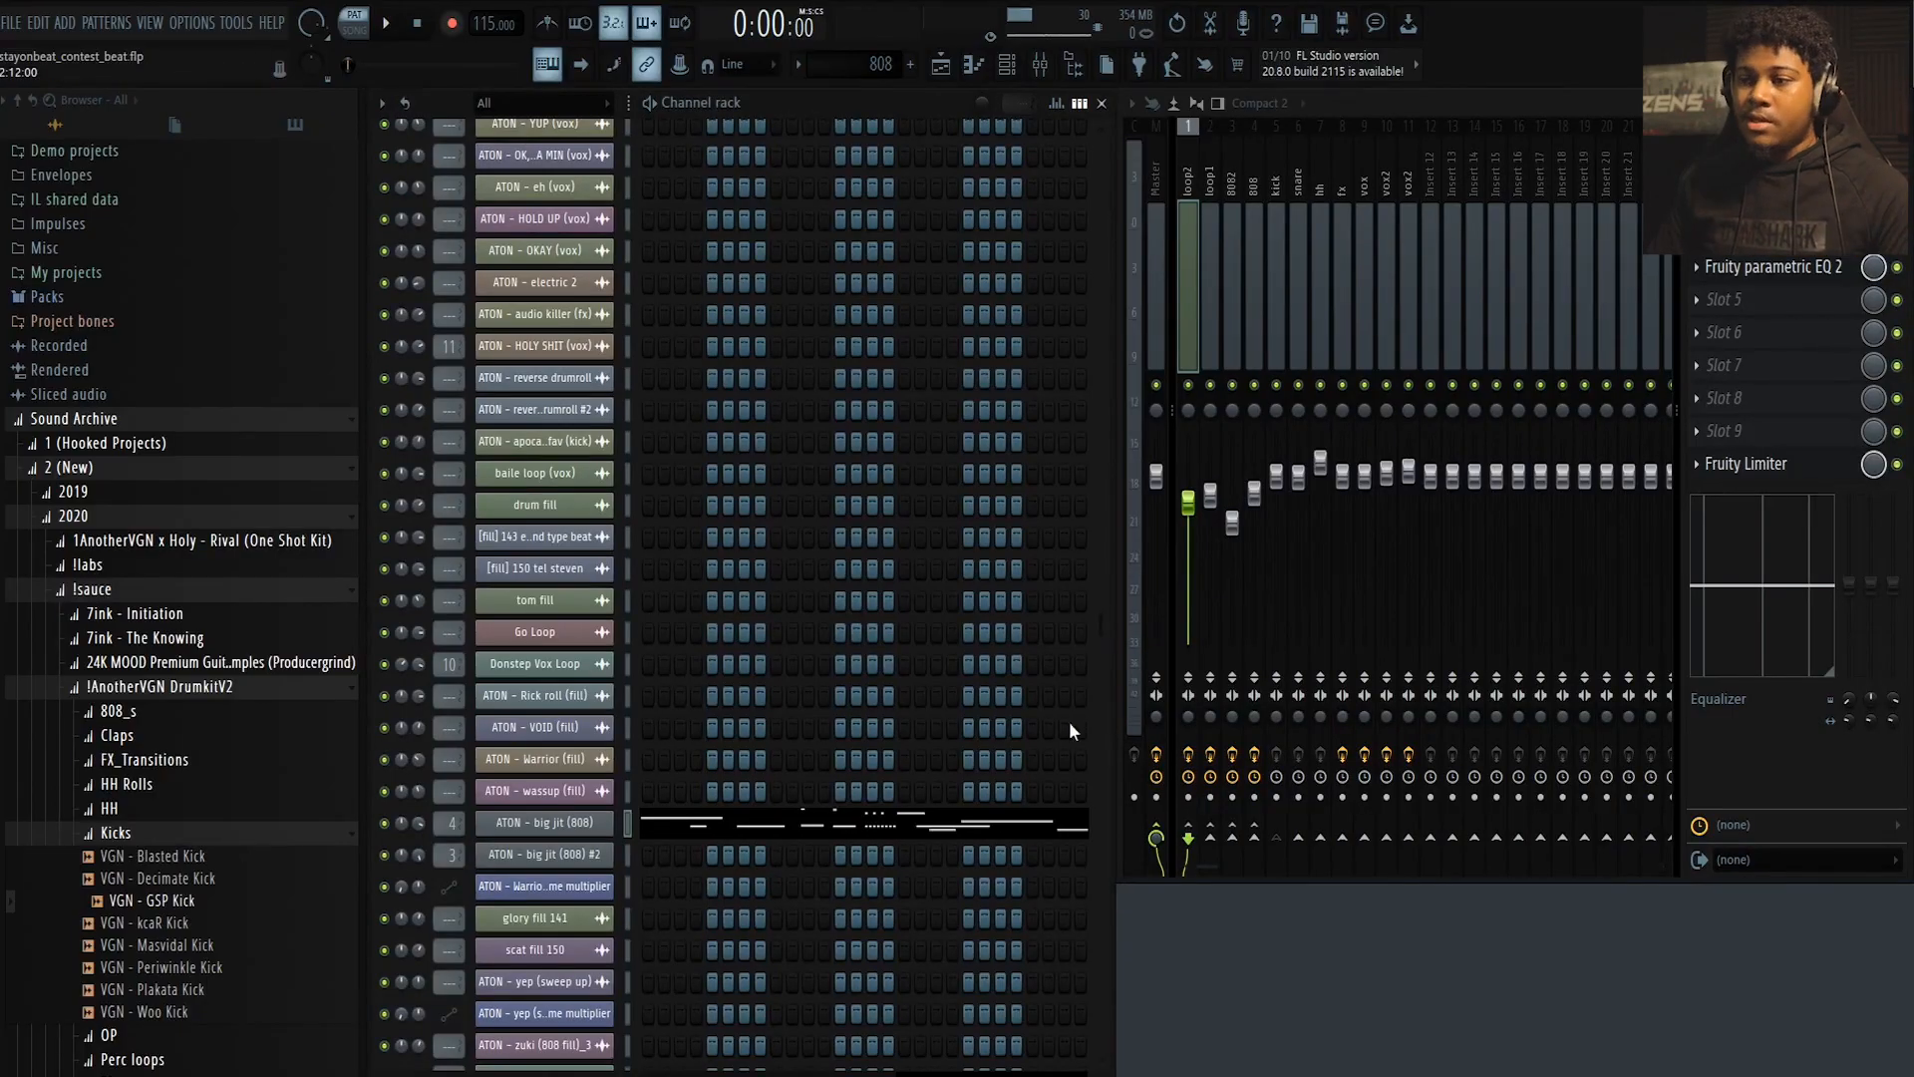
Play the big jit (808) notes in the piano roll and check the parametric EQ on the 808 mixer track
{"action": "left_click", "coordinate": [929, 835]}
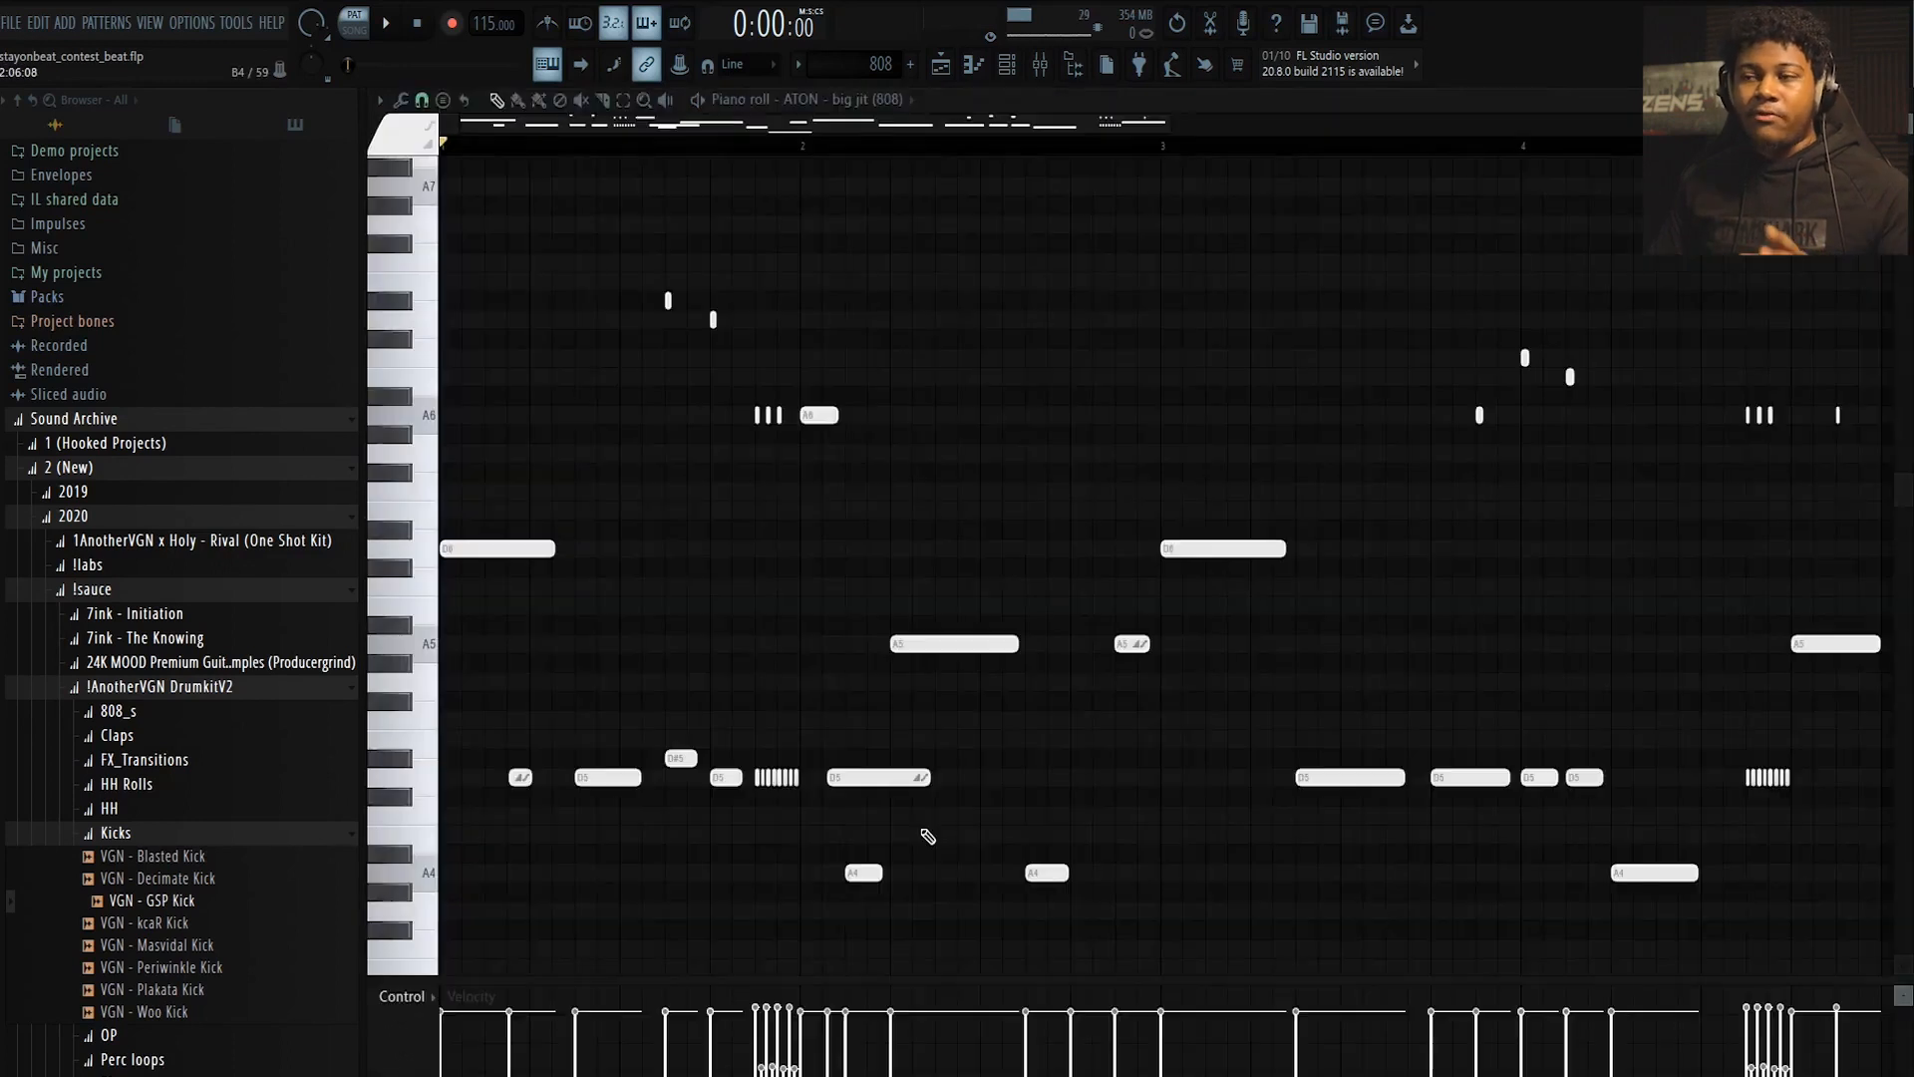
{"action": "key", "text": "space"}
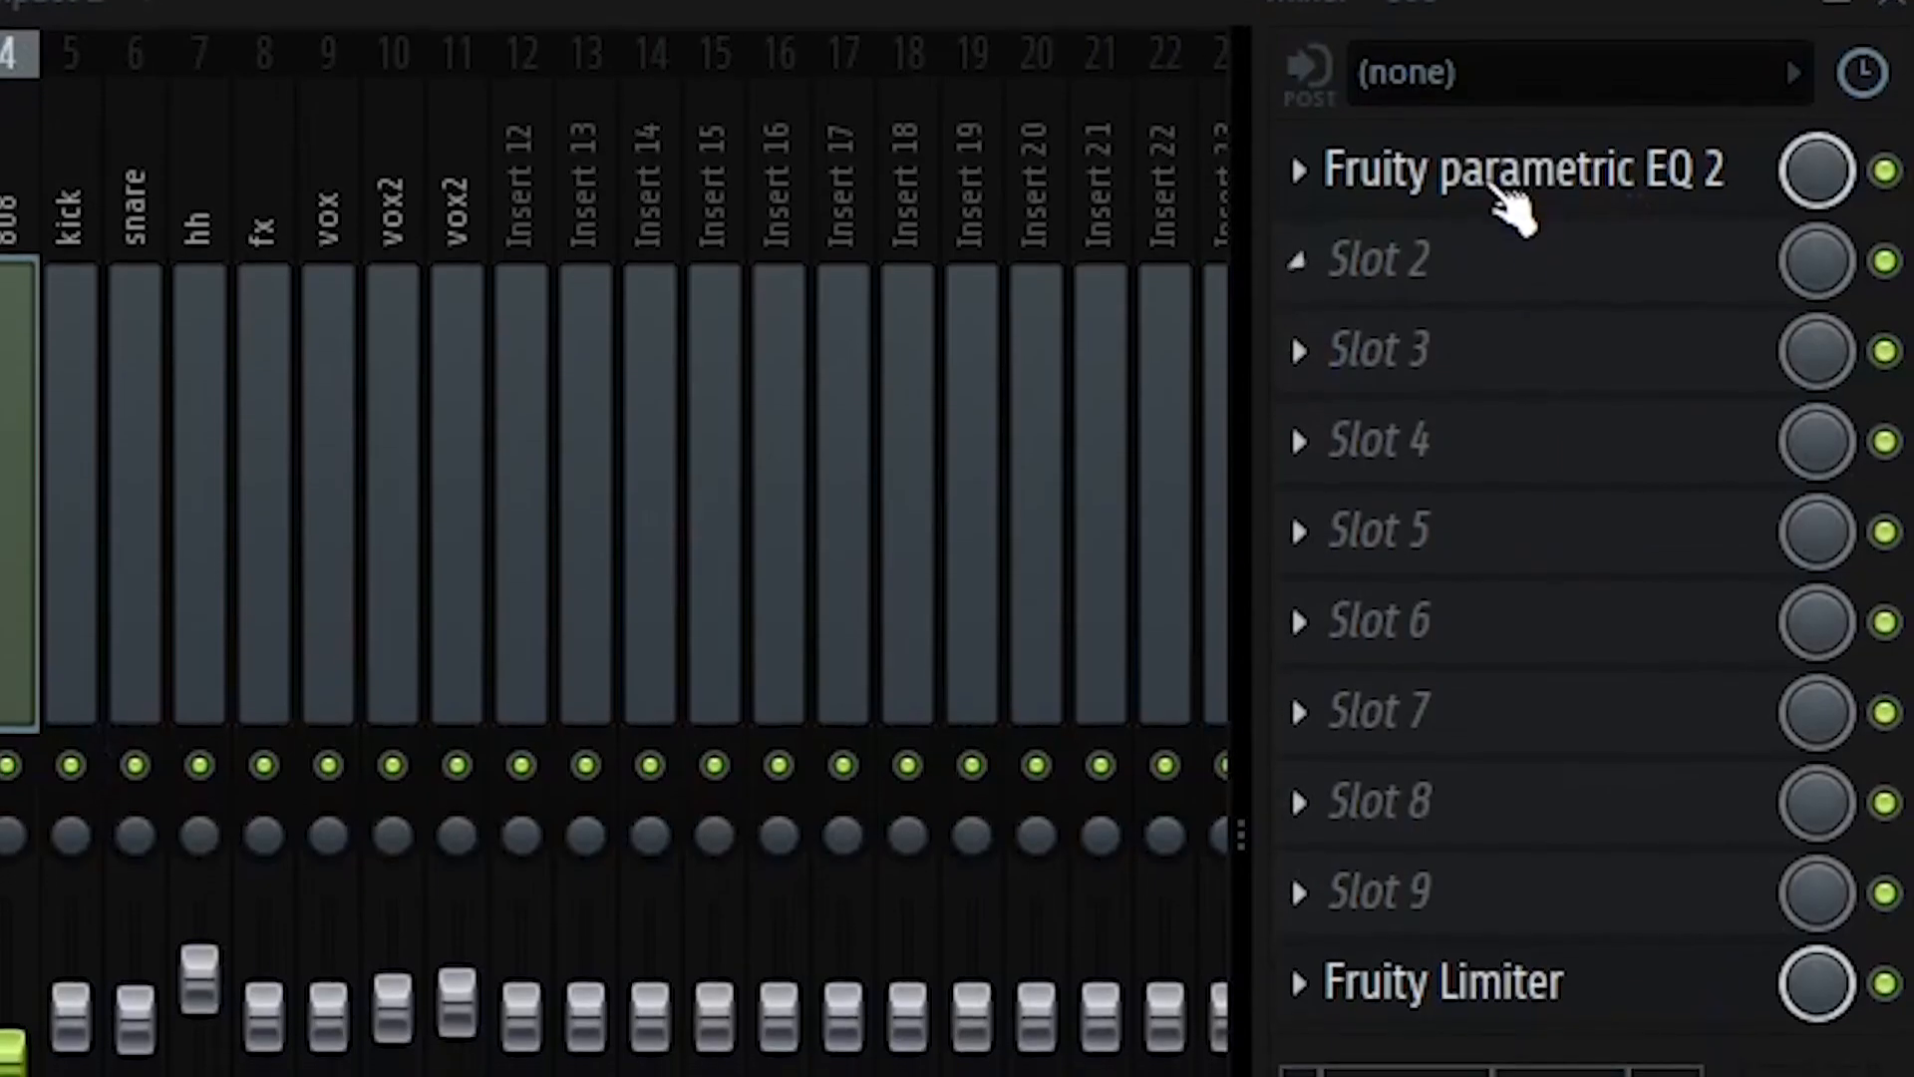
{"action": "left_click", "coordinate": [1506, 139]}
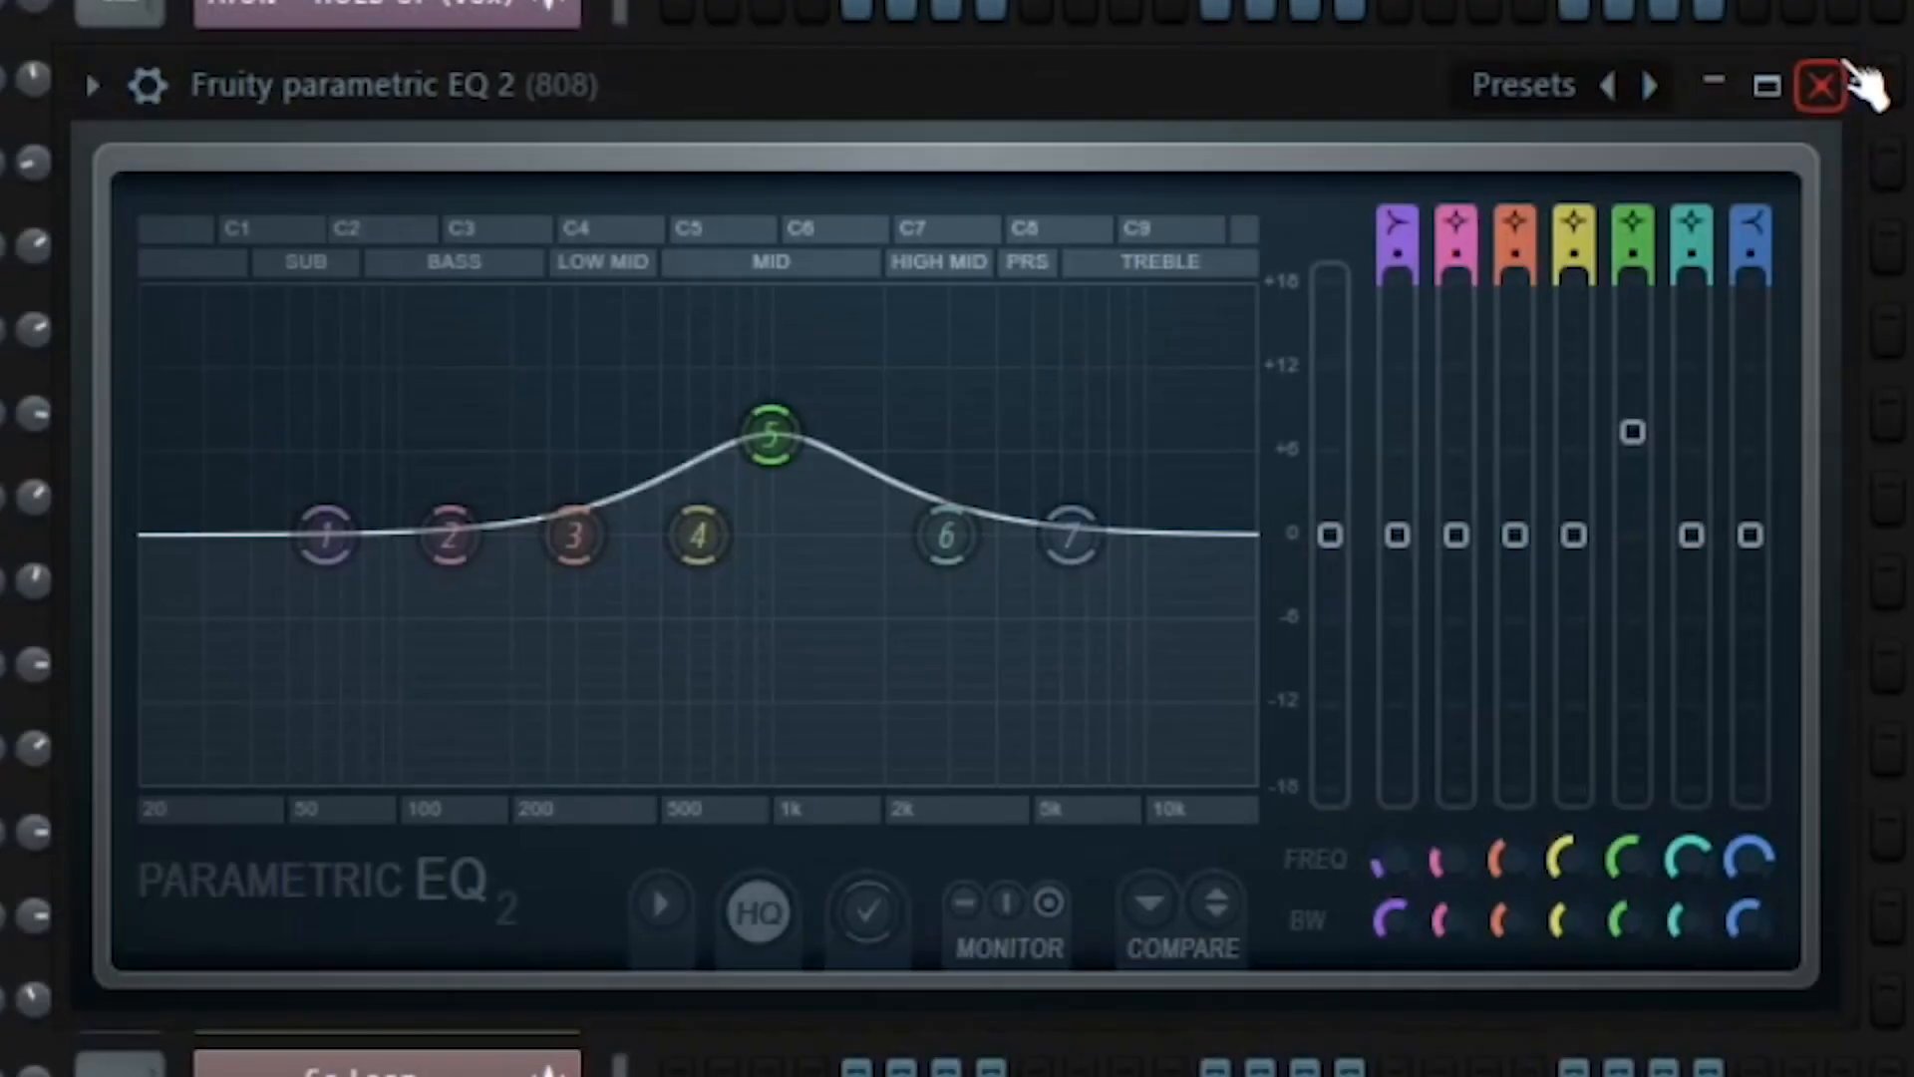
{"action": "left_click", "coordinate": [1846, 72]}
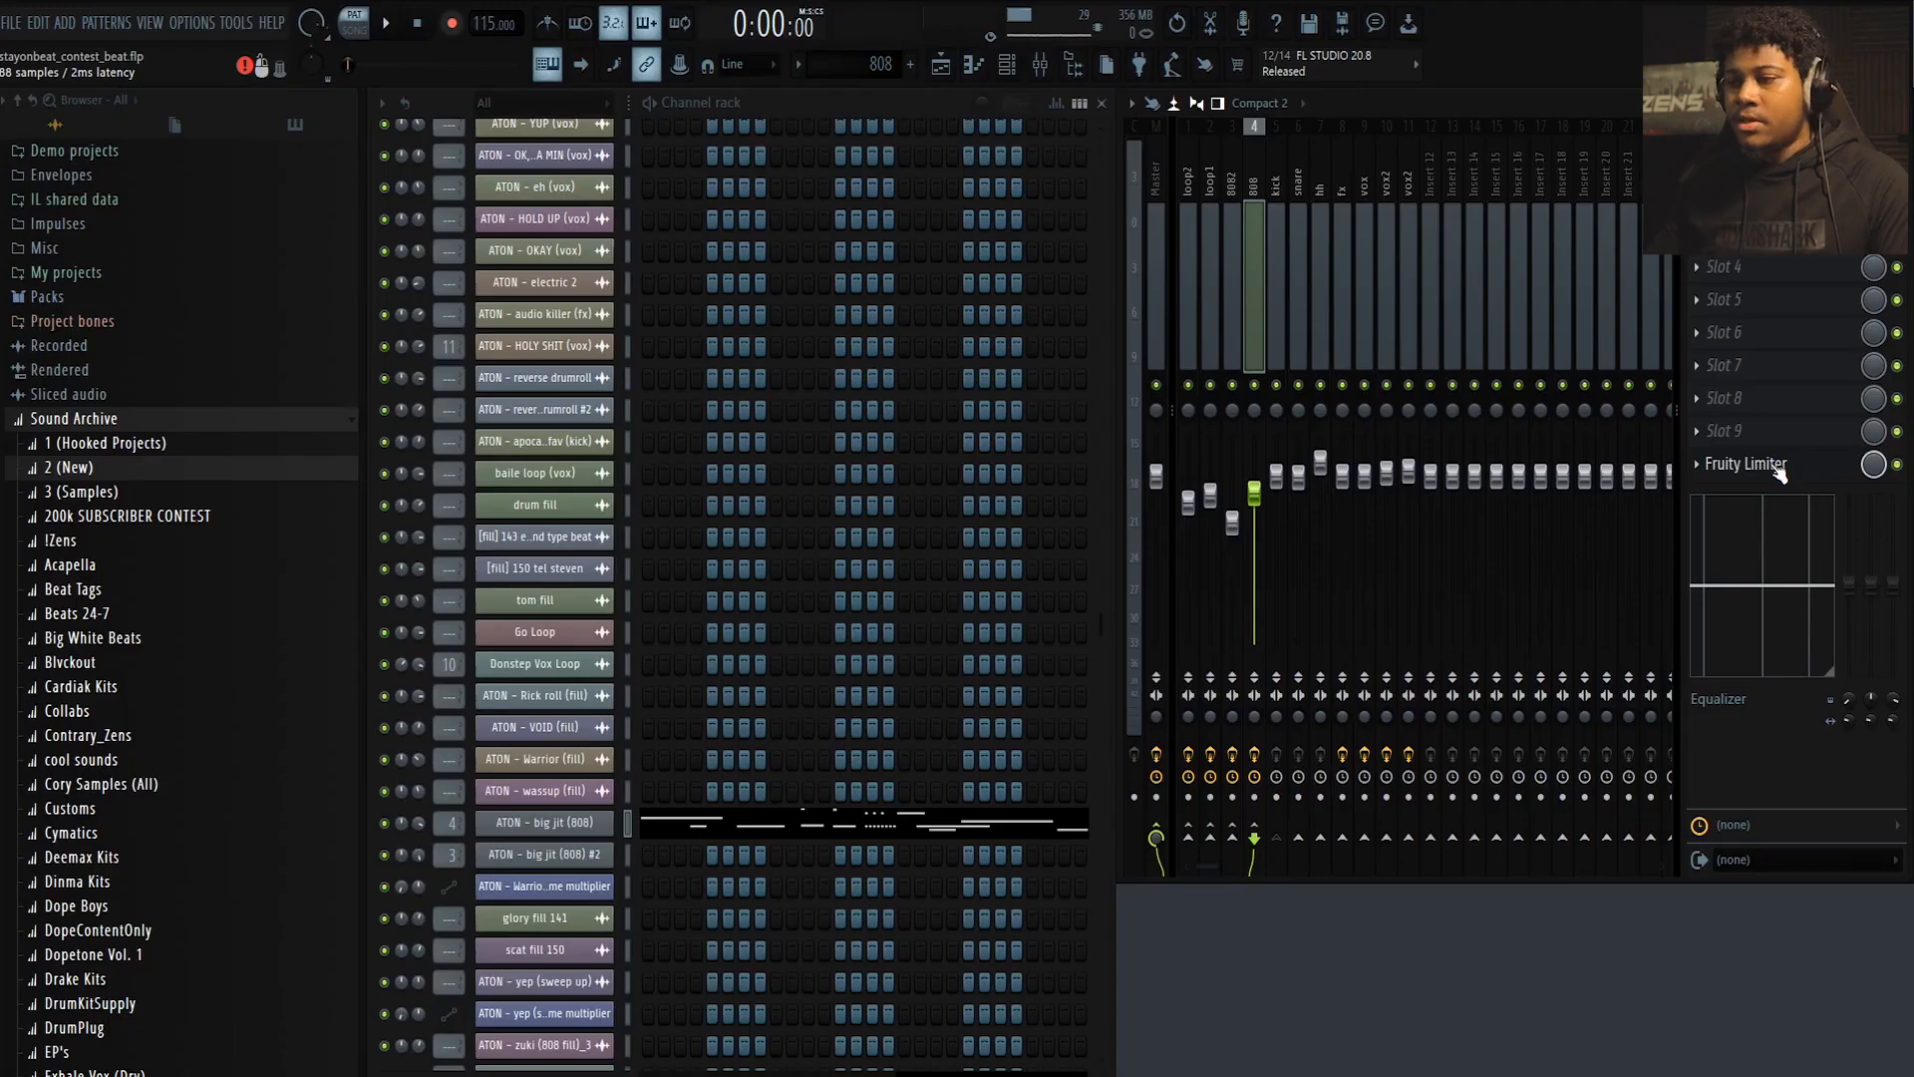
Reopen the big jit (808) notes in the piano roll and set the snap to 1/4 step
{"action": "left_click", "coordinate": [752, 814]}
{"action": "left_click_drag", "start_coordinate": [759, 666], "coordinate": [876, 611]}
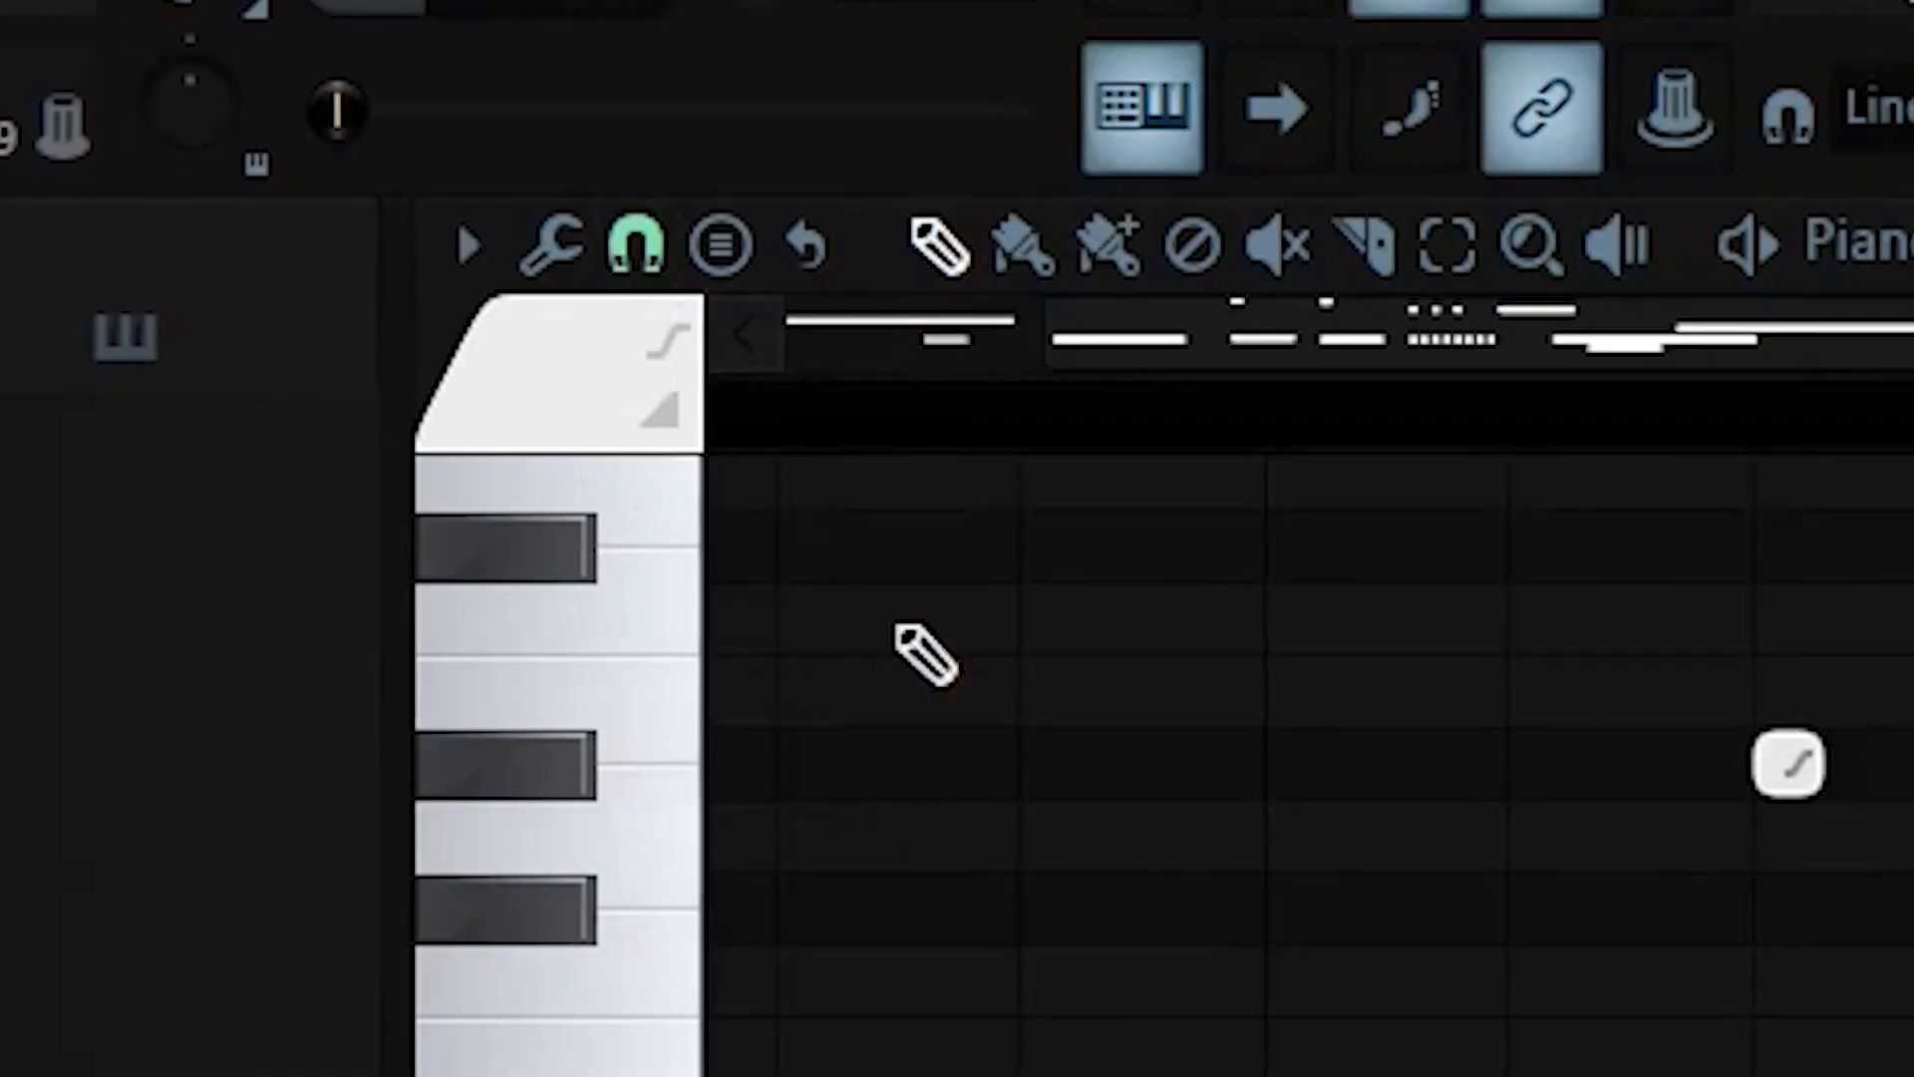
{"action": "left_click", "coordinate": [647, 247]}
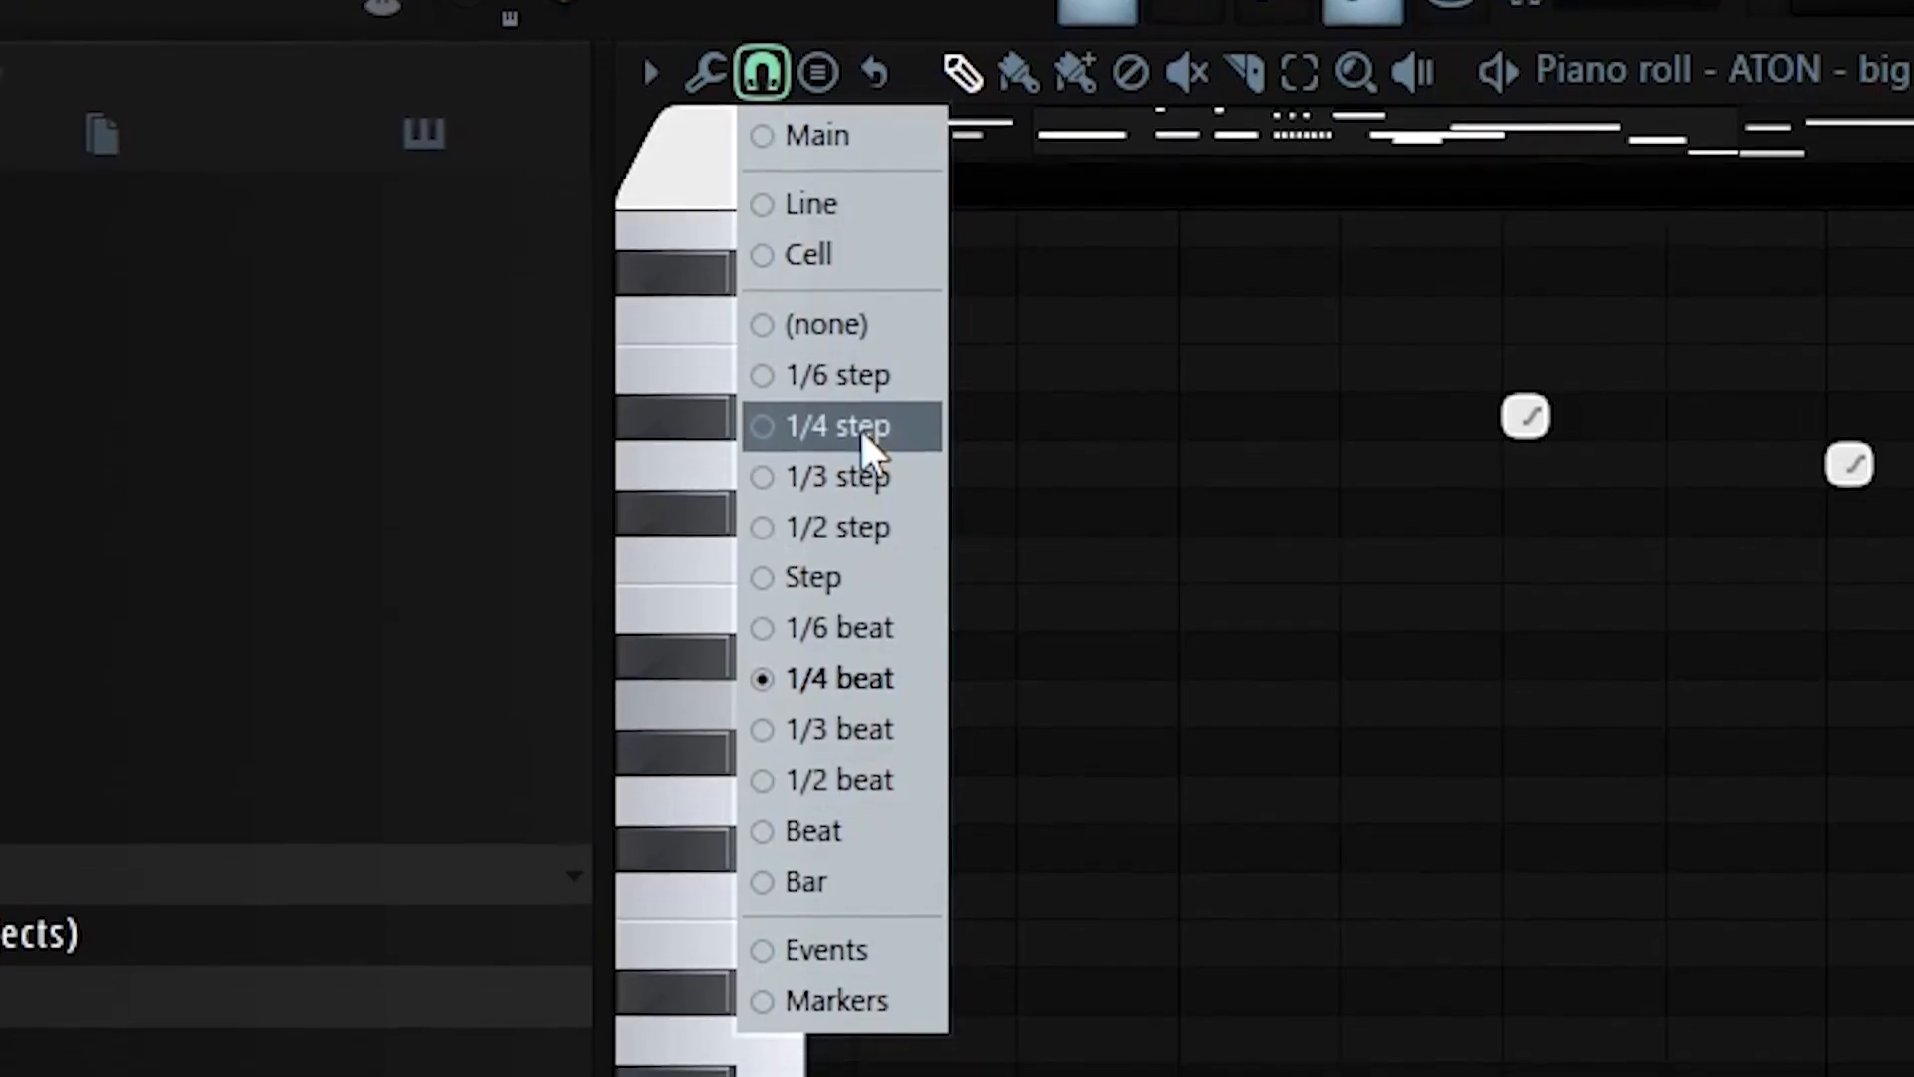
{"action": "left_click", "coordinate": [837, 778]}
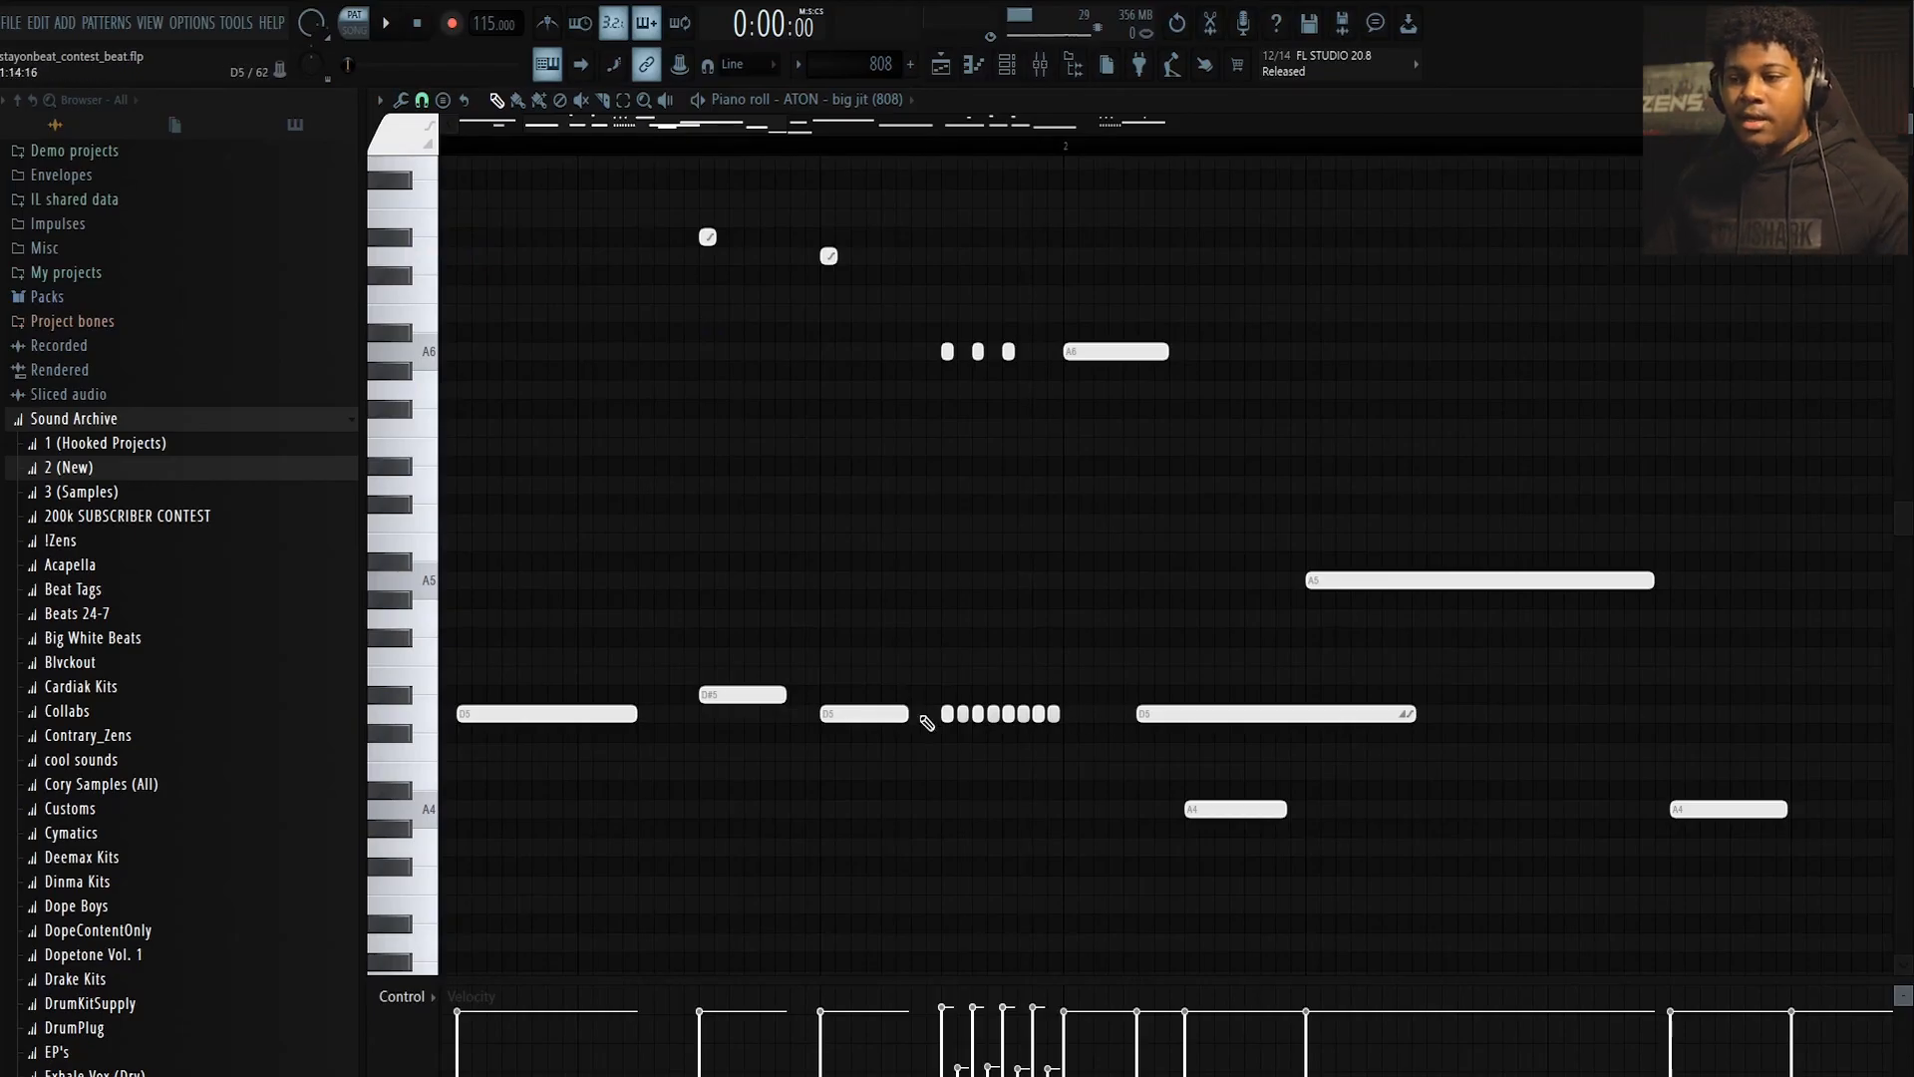
Try chopping the D5 note just before the existing roll into short slices and removing one of them
{"action": "left_click_drag", "start_coordinate": [849, 674], "coordinate": [969, 674]}
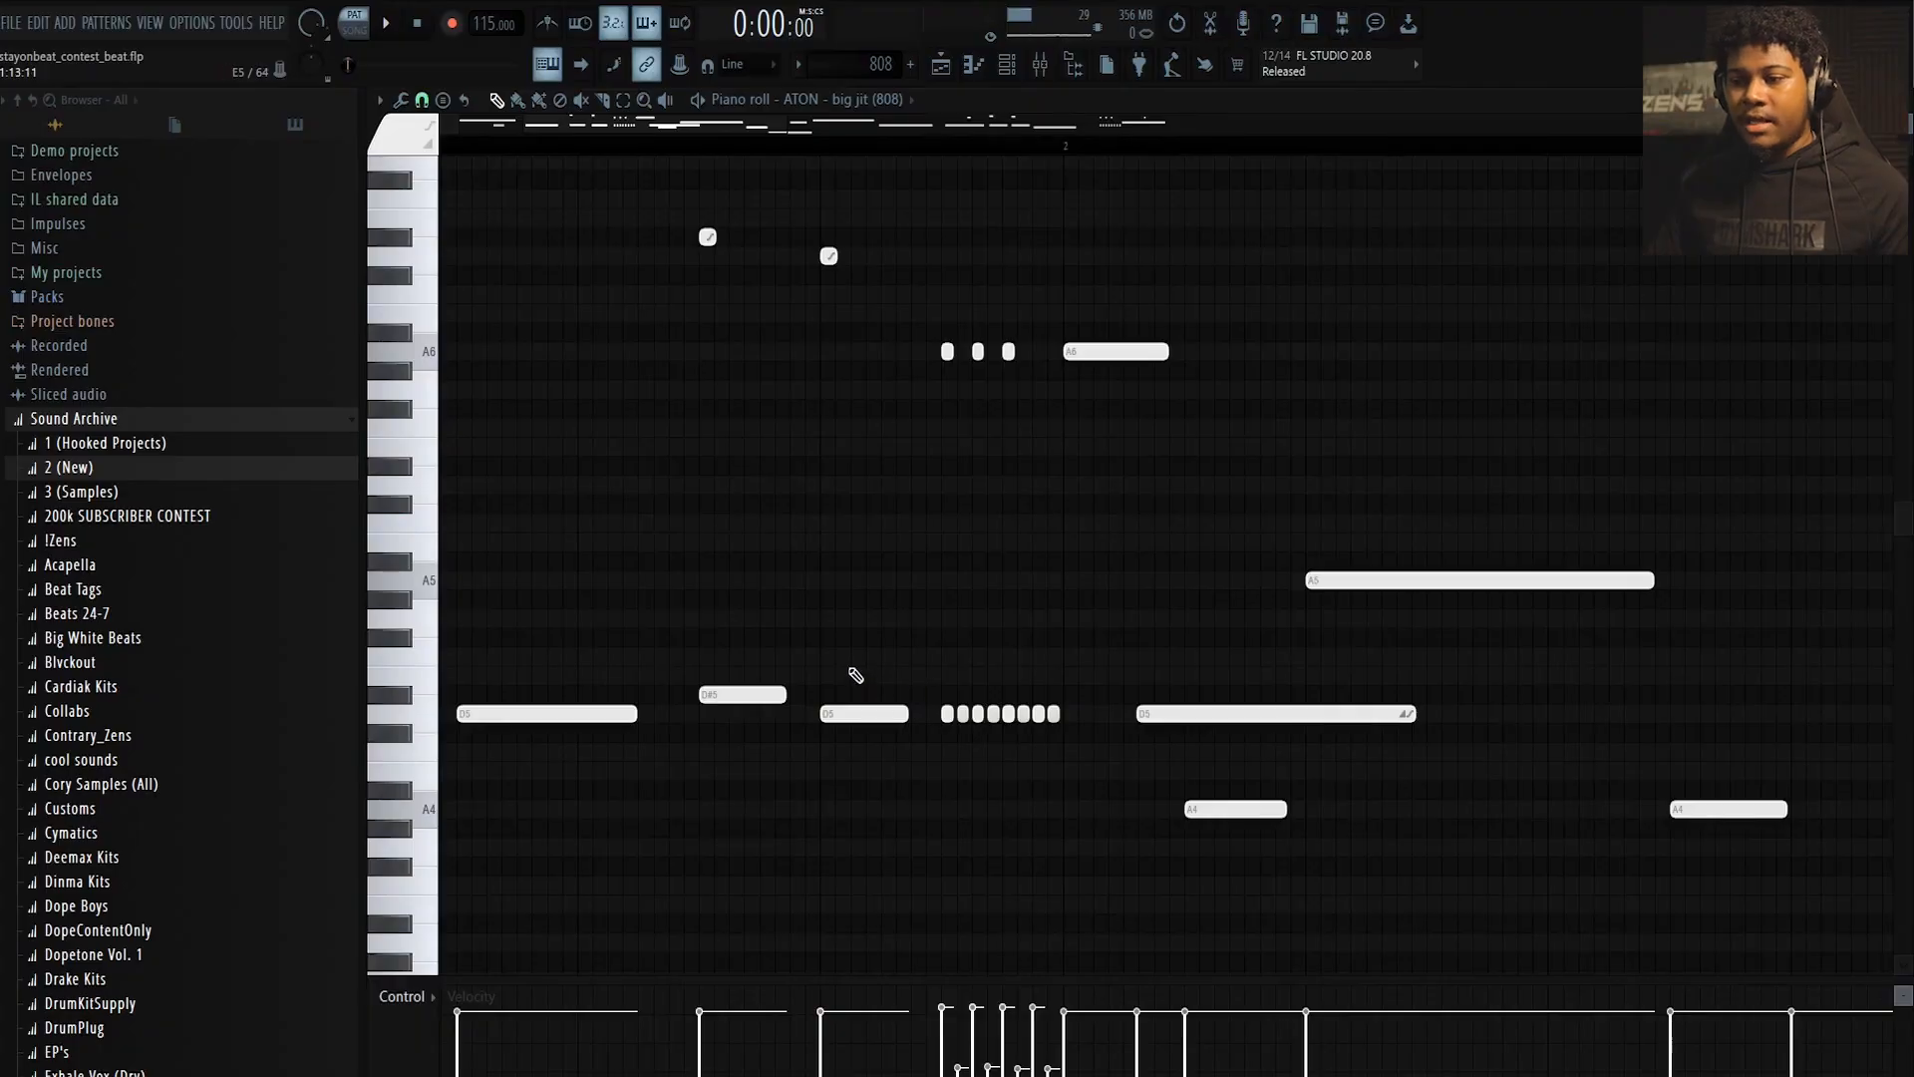
{"action": "left_click", "coordinate": [859, 713]}
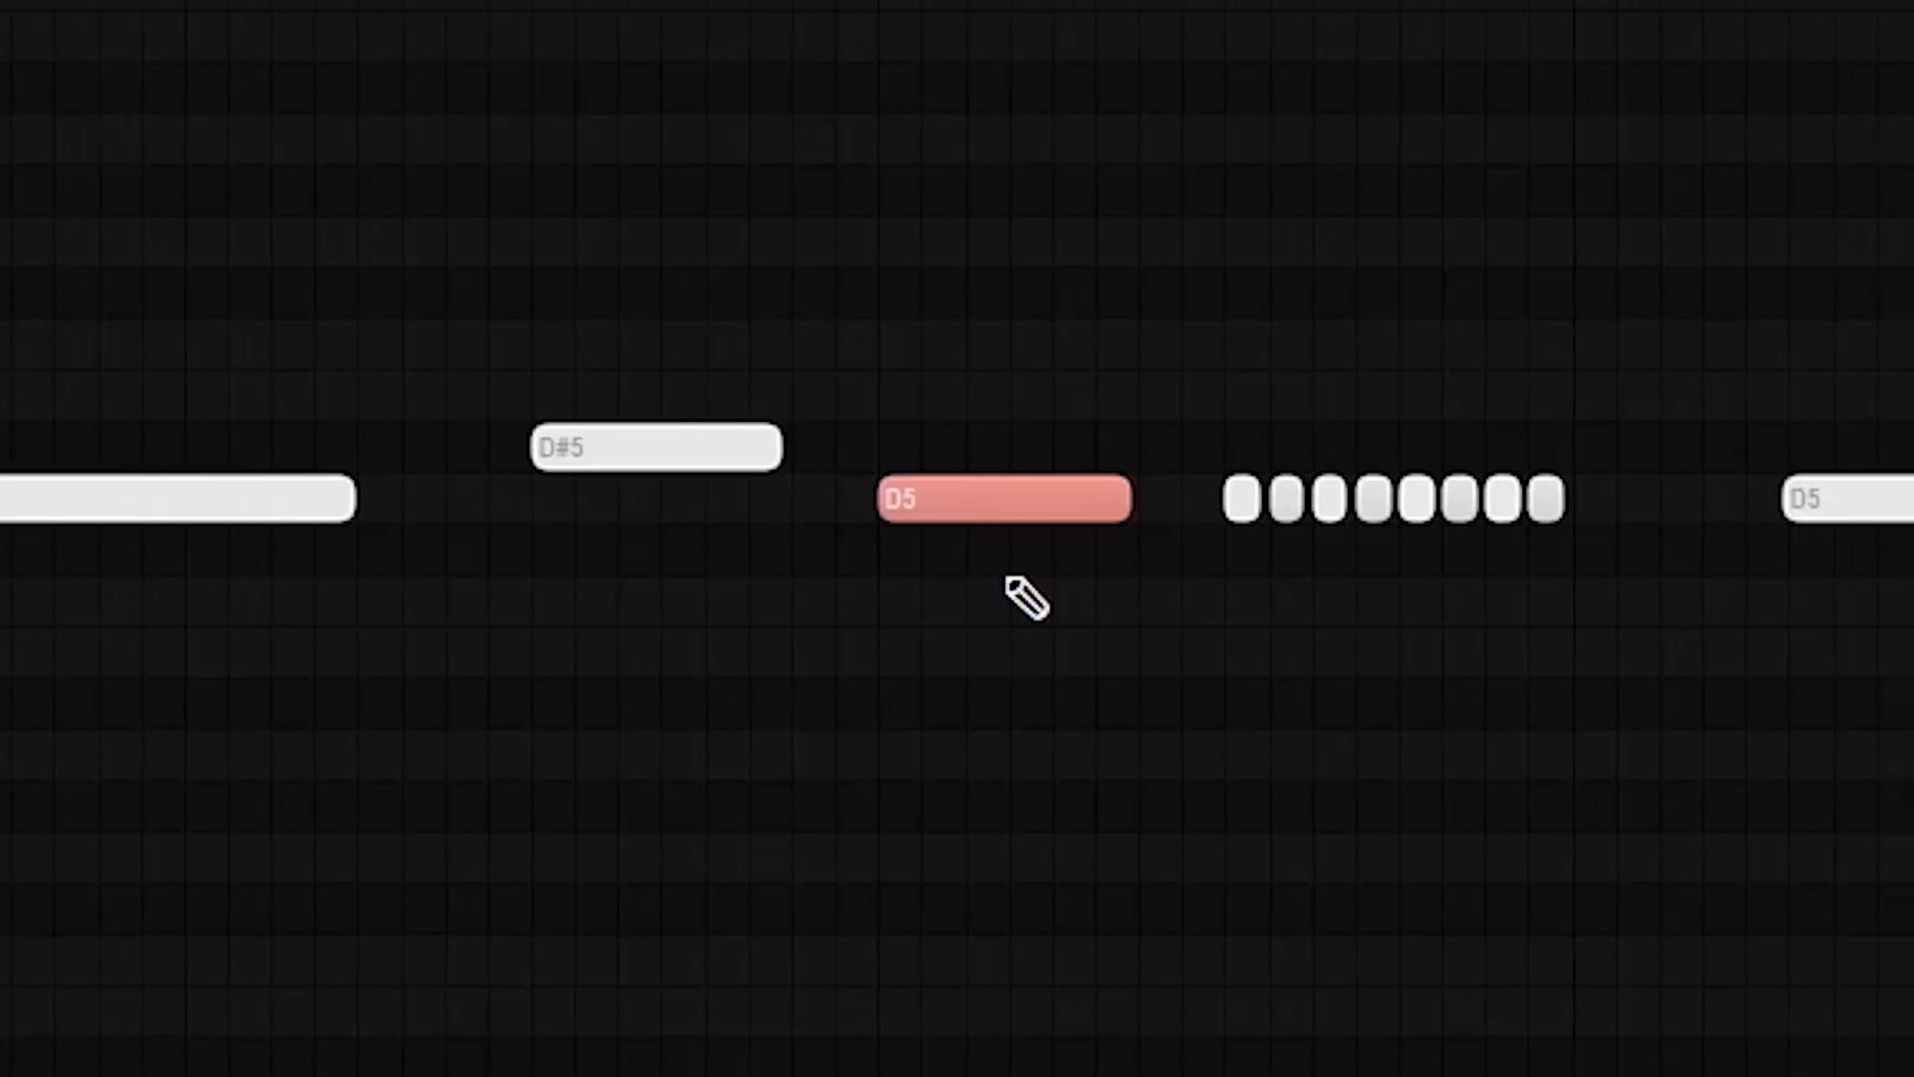
{"action": "key", "text": "ctrl+u"}
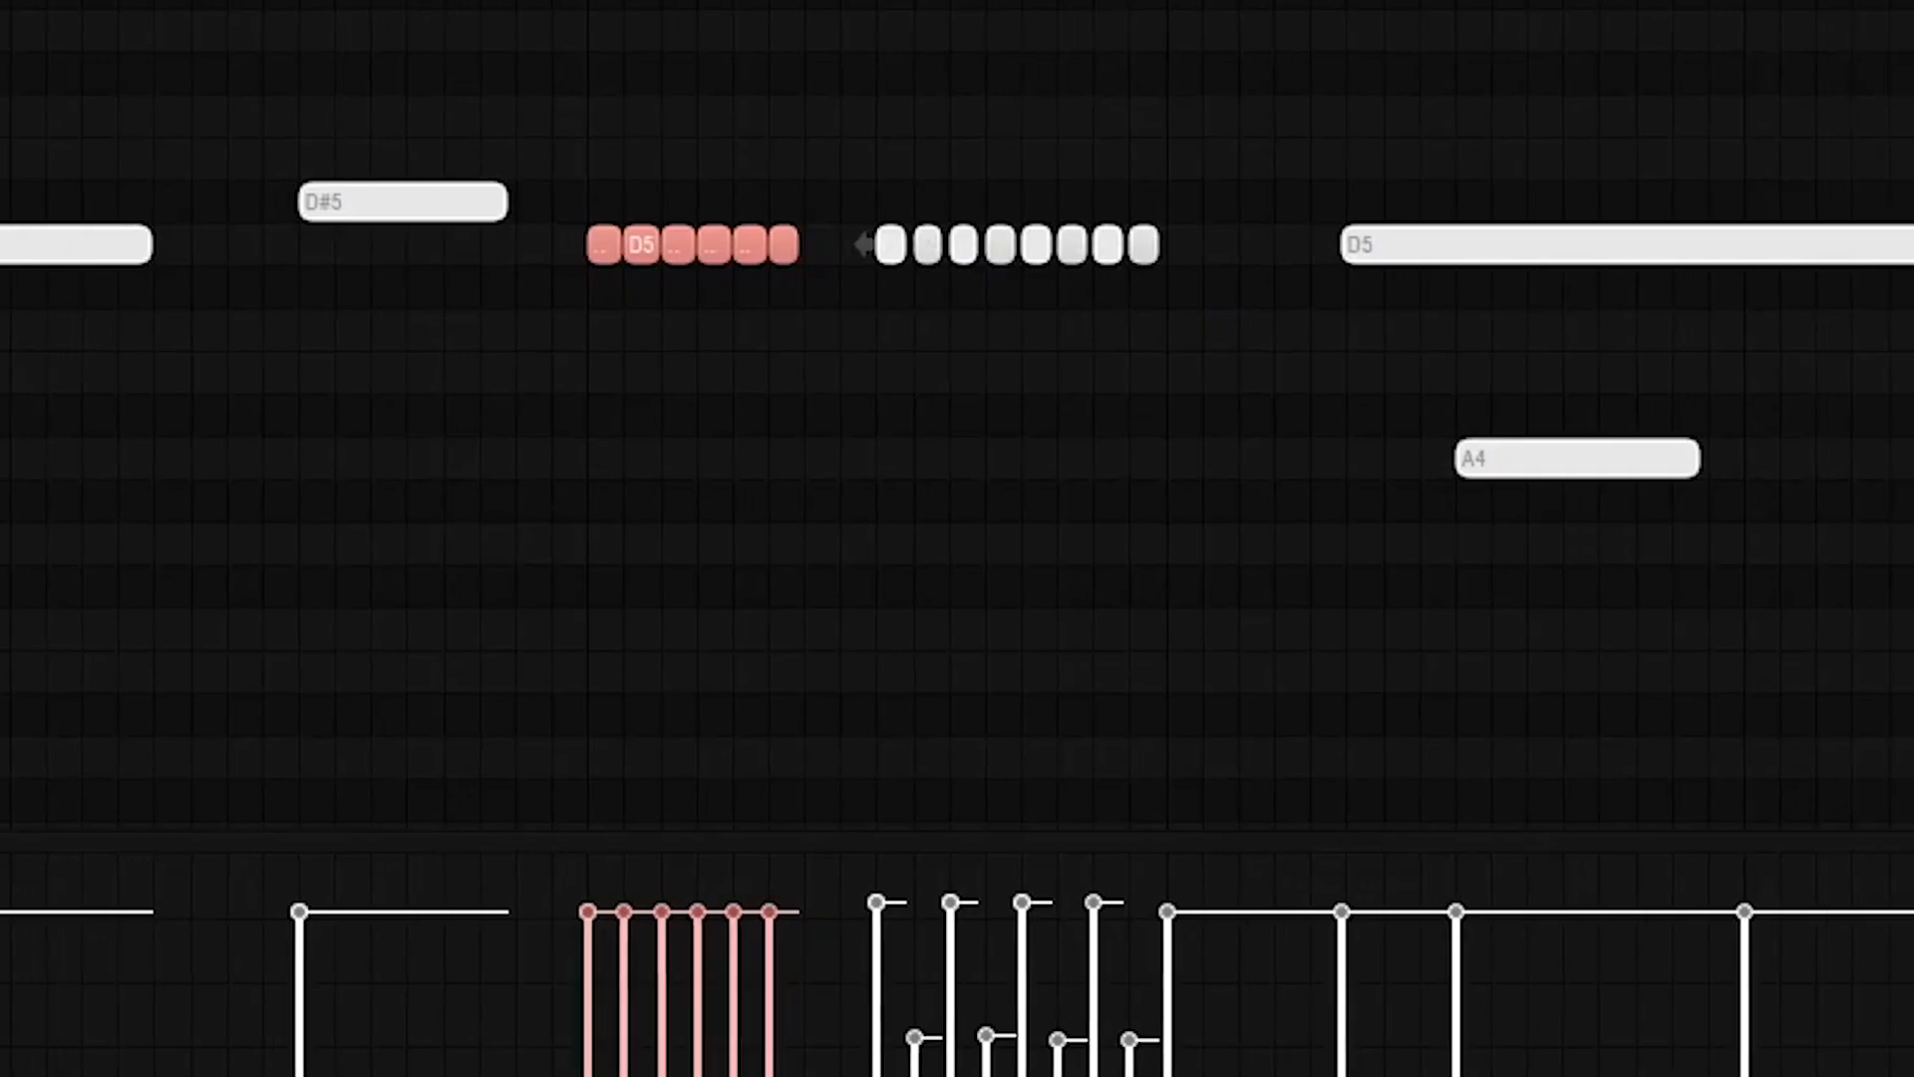
{"action": "right_click", "coordinate": [745, 238]}
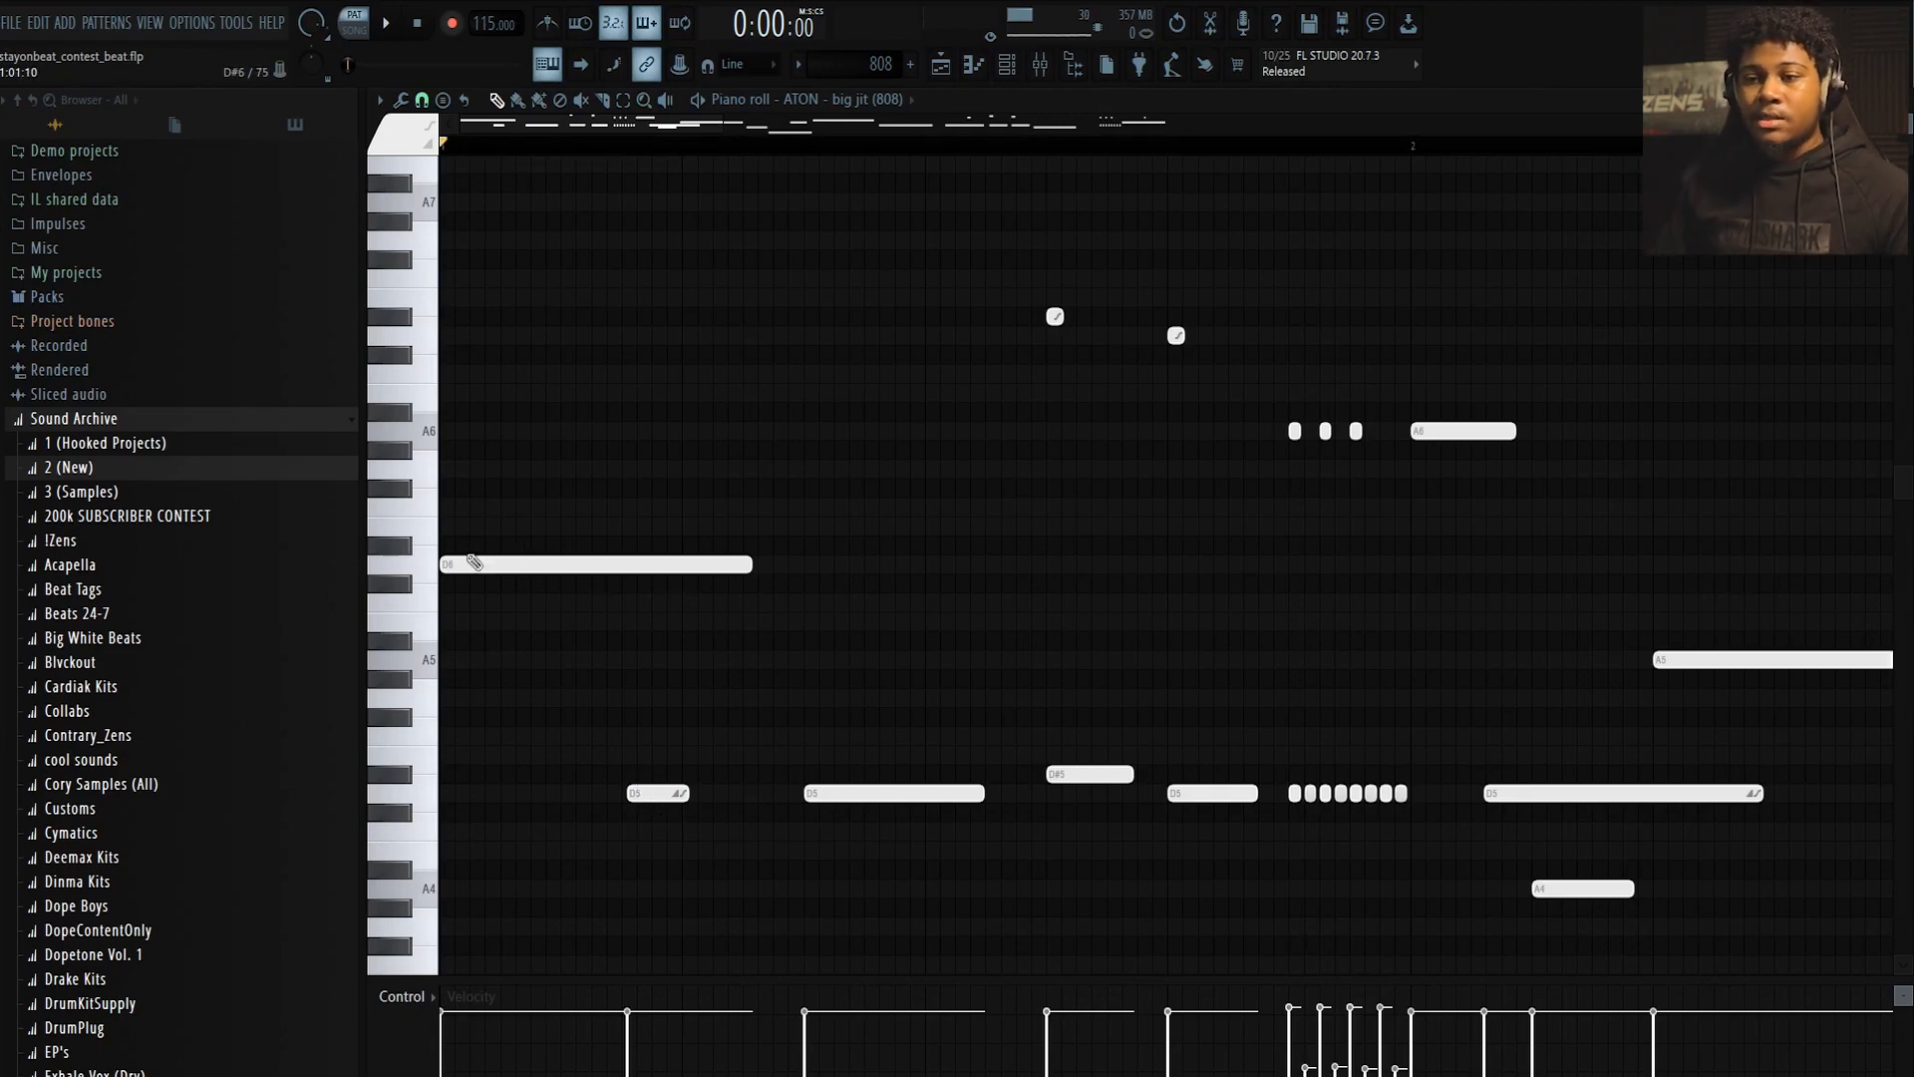
Inspect the note properties of the first D5 slide note and the opening D6 note, comparing their slide and porta settings
{"action": "double_click", "coordinate": [659, 795]}
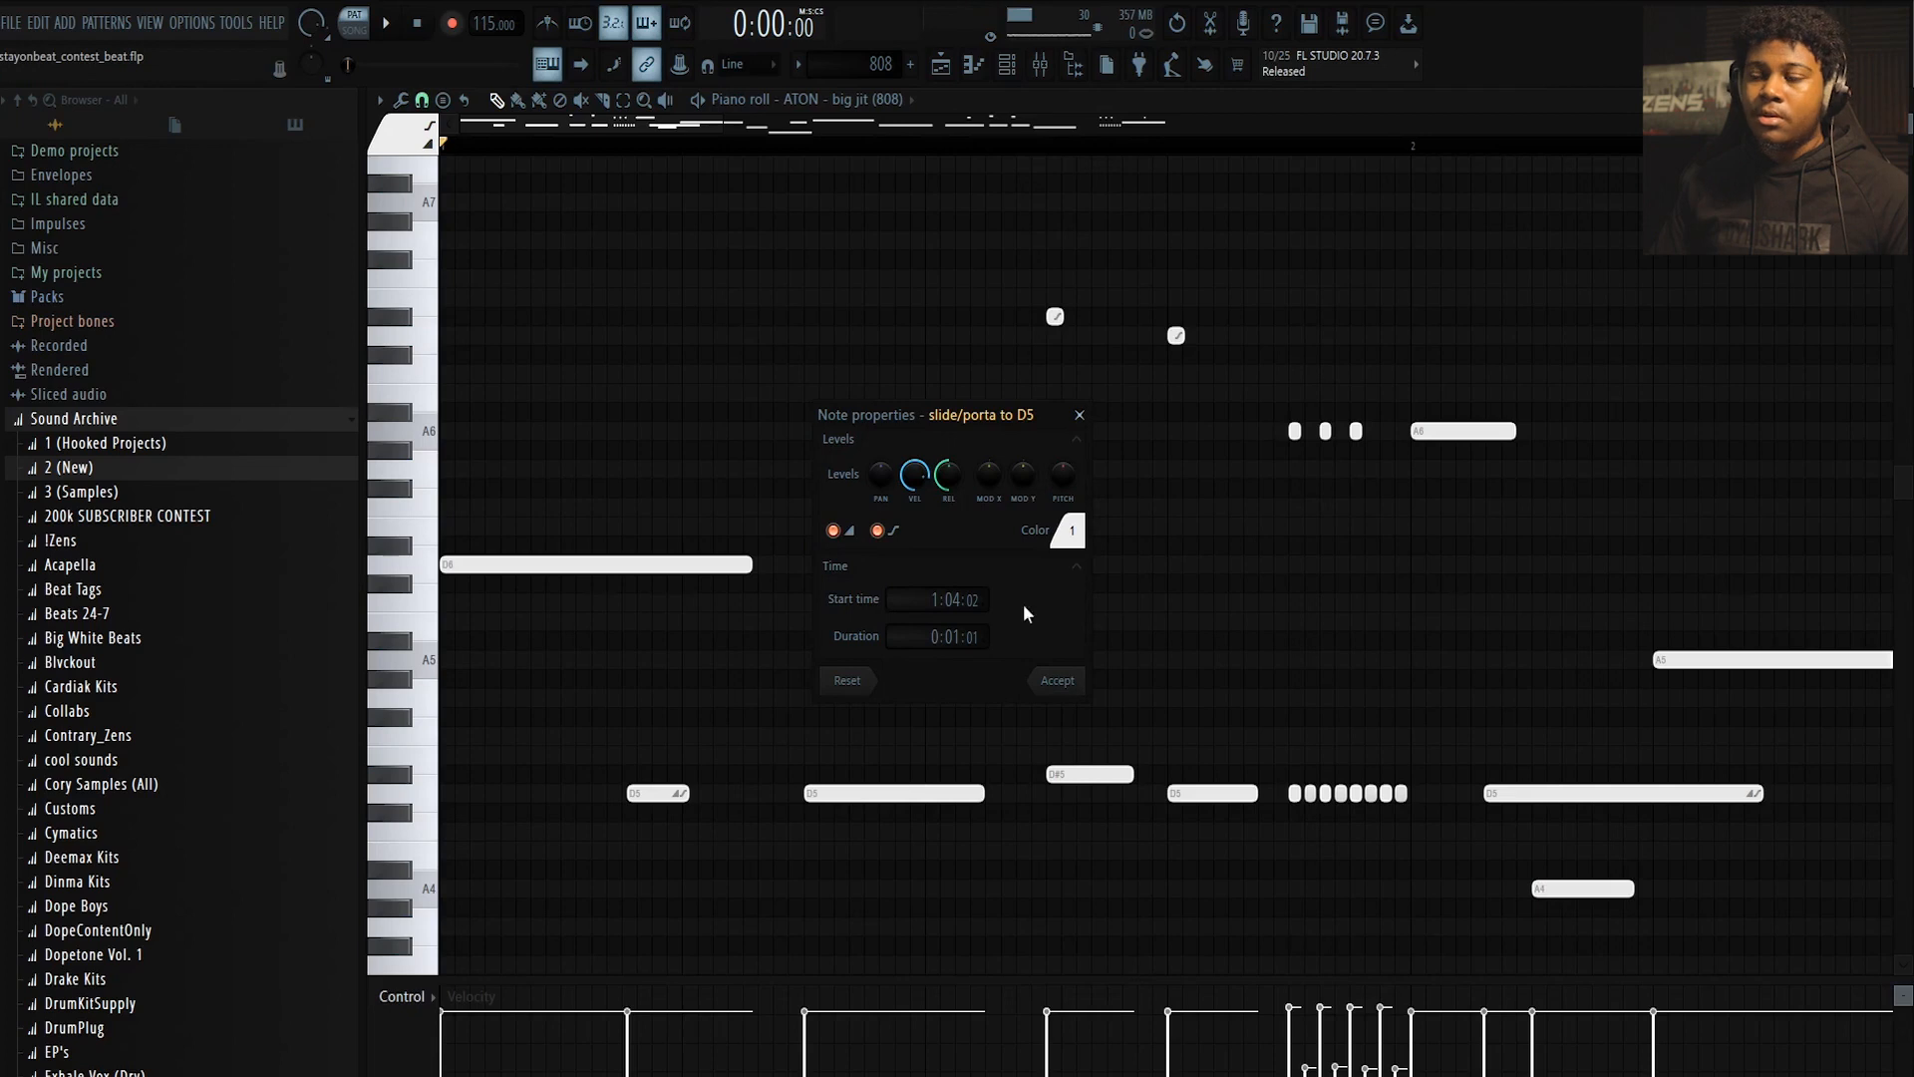
{"action": "left_click", "coordinate": [1084, 687]}
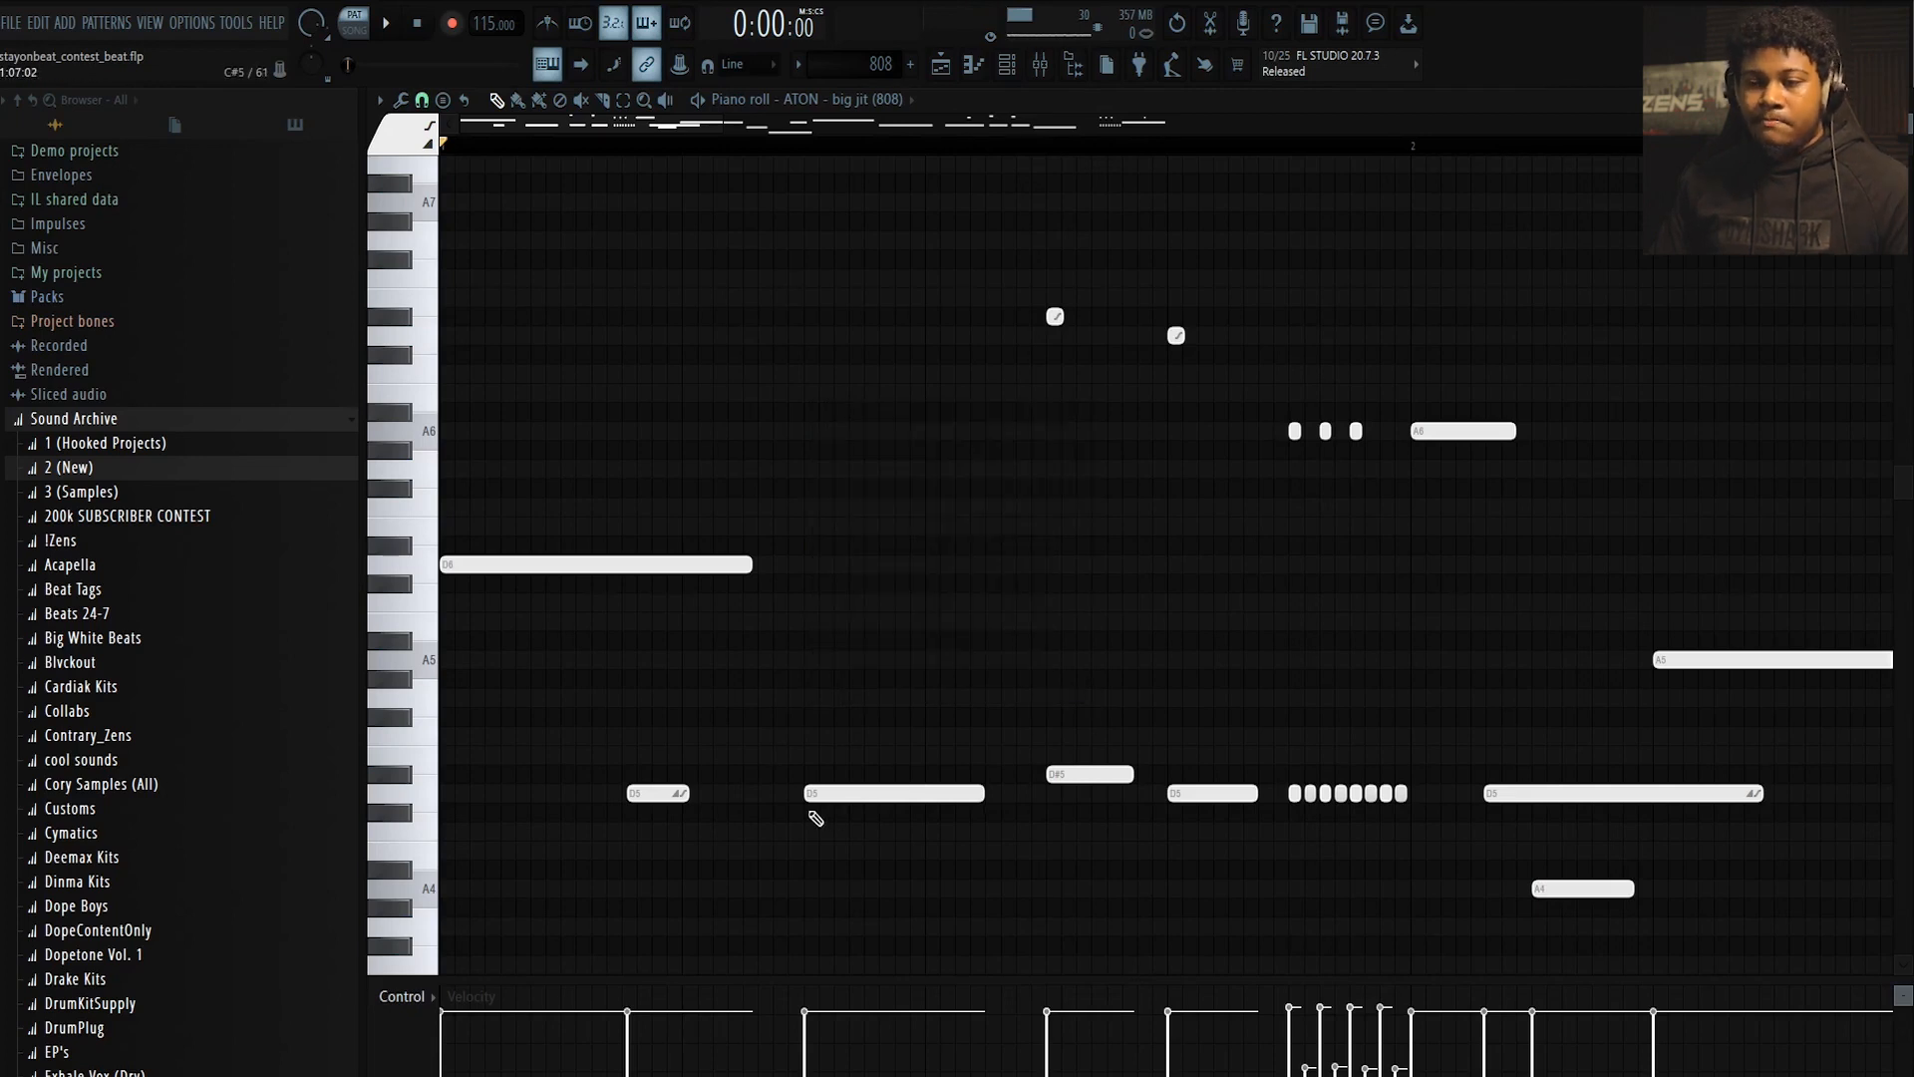
{"action": "double_click", "coordinate": [523, 564]}
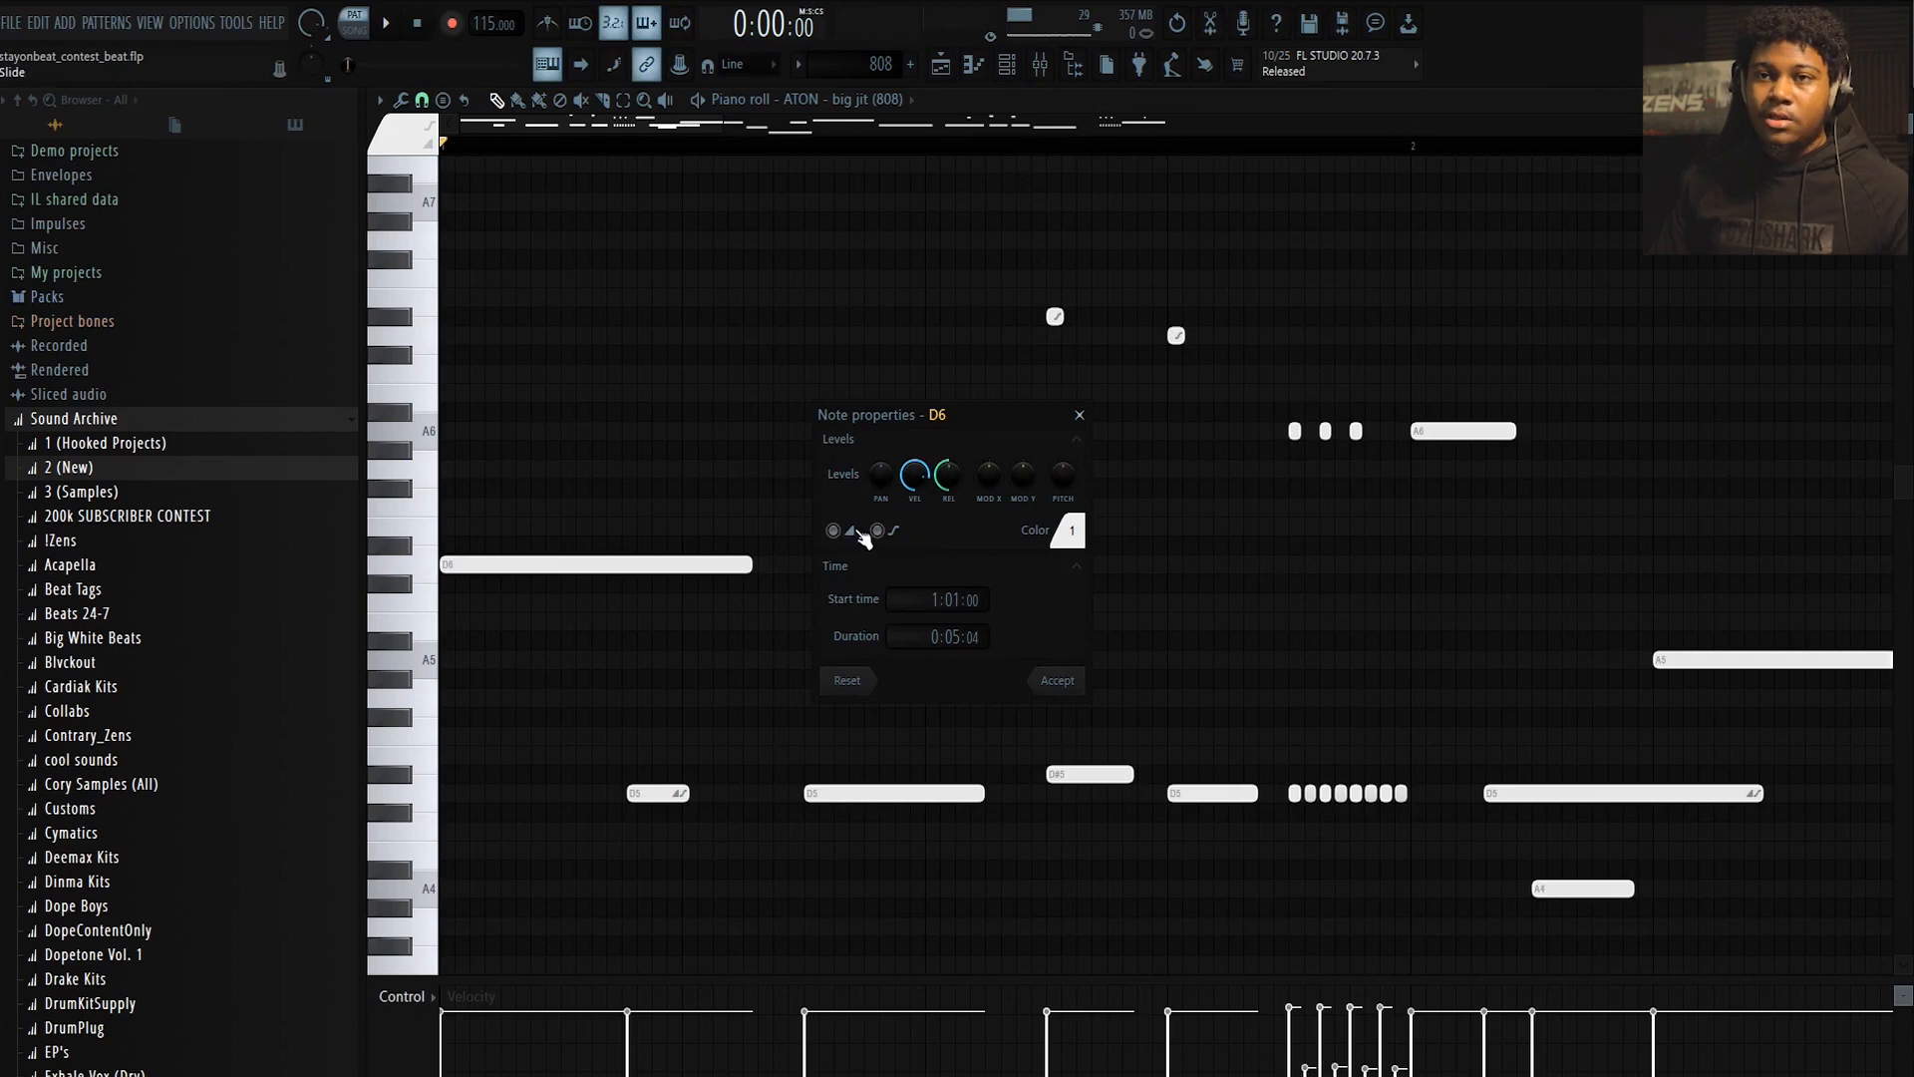
{"action": "left_click", "coordinate": [1059, 680]}
Examine the slide notes above the 808 line and play the pattern from bar 2
{"action": "scroll", "coordinate": [783, 869], "scroll_direction": "up", "scroll_amount": 1}
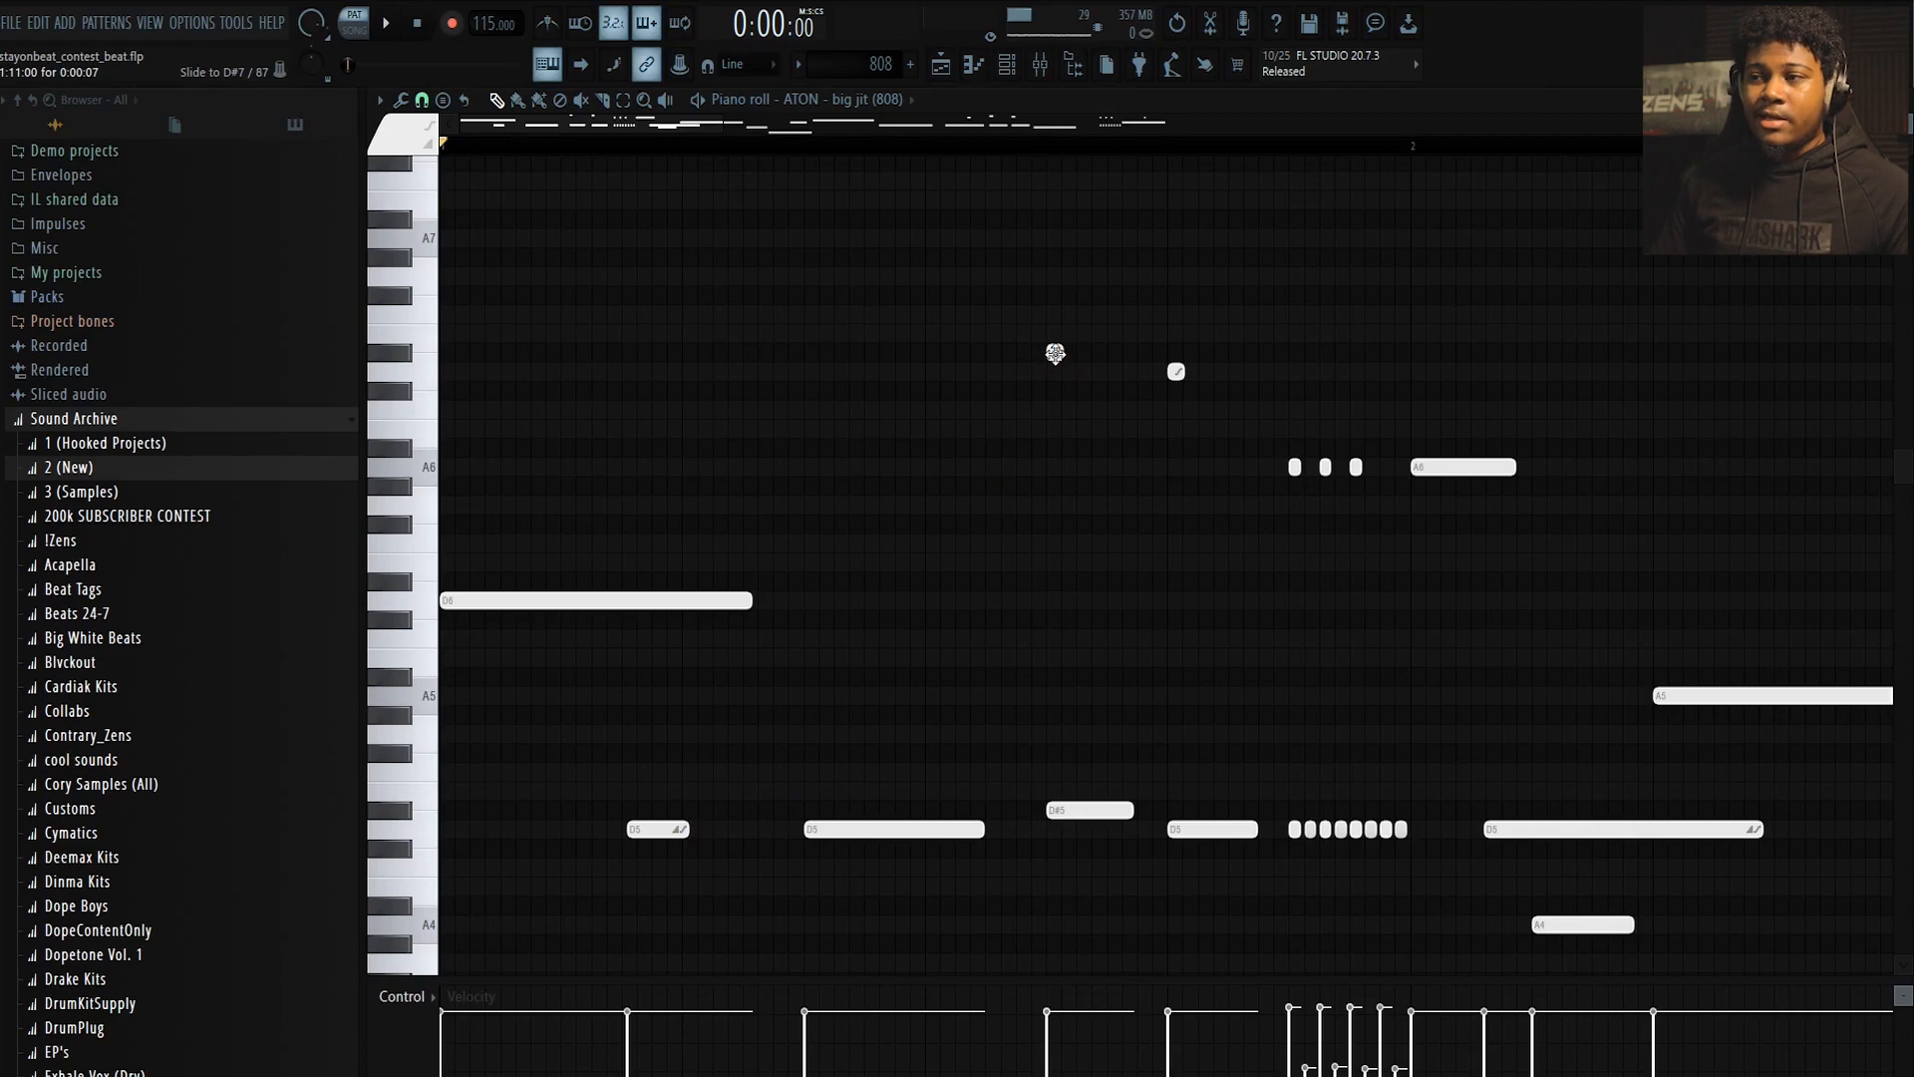
{"action": "scroll", "coordinate": [1055, 353], "scroll_direction": "up", "scroll_amount": 1}
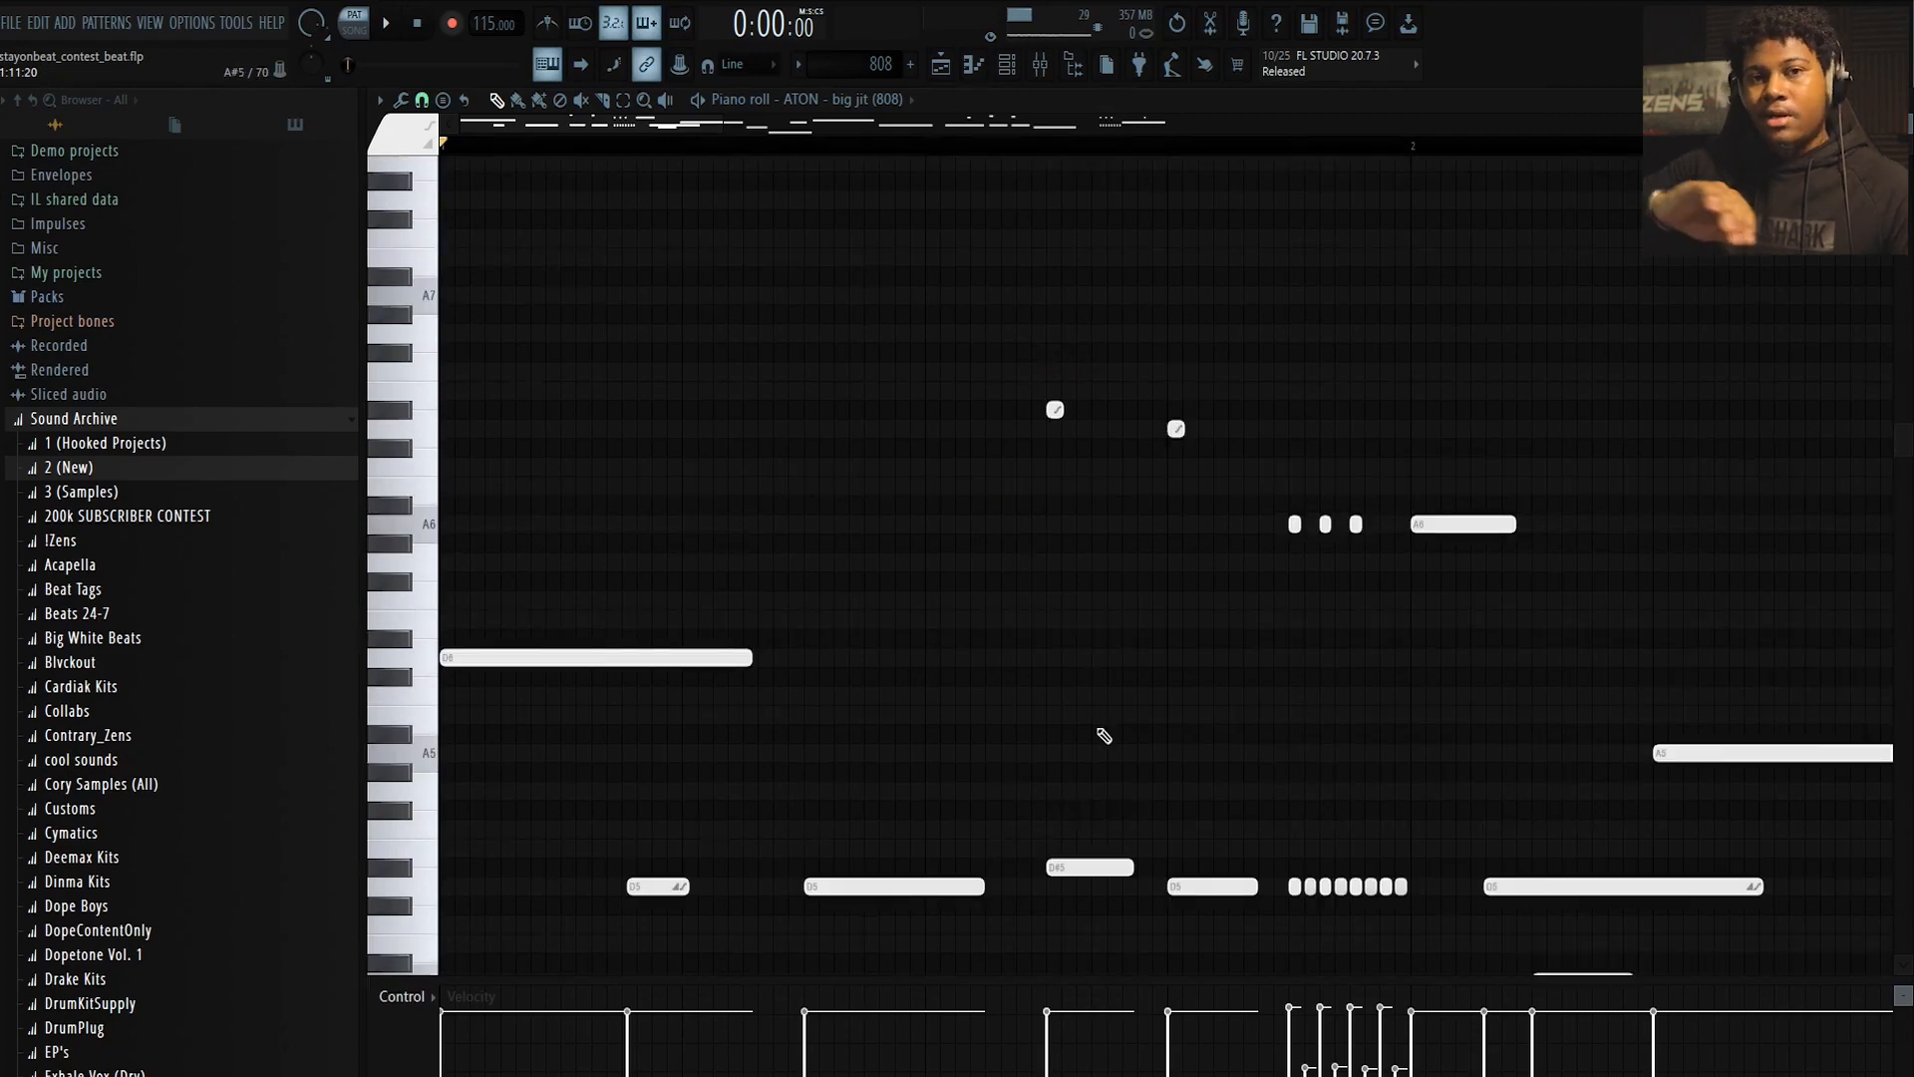
{"action": "scroll", "coordinate": [1104, 736], "scroll_direction": "down", "scroll_amount": 2}
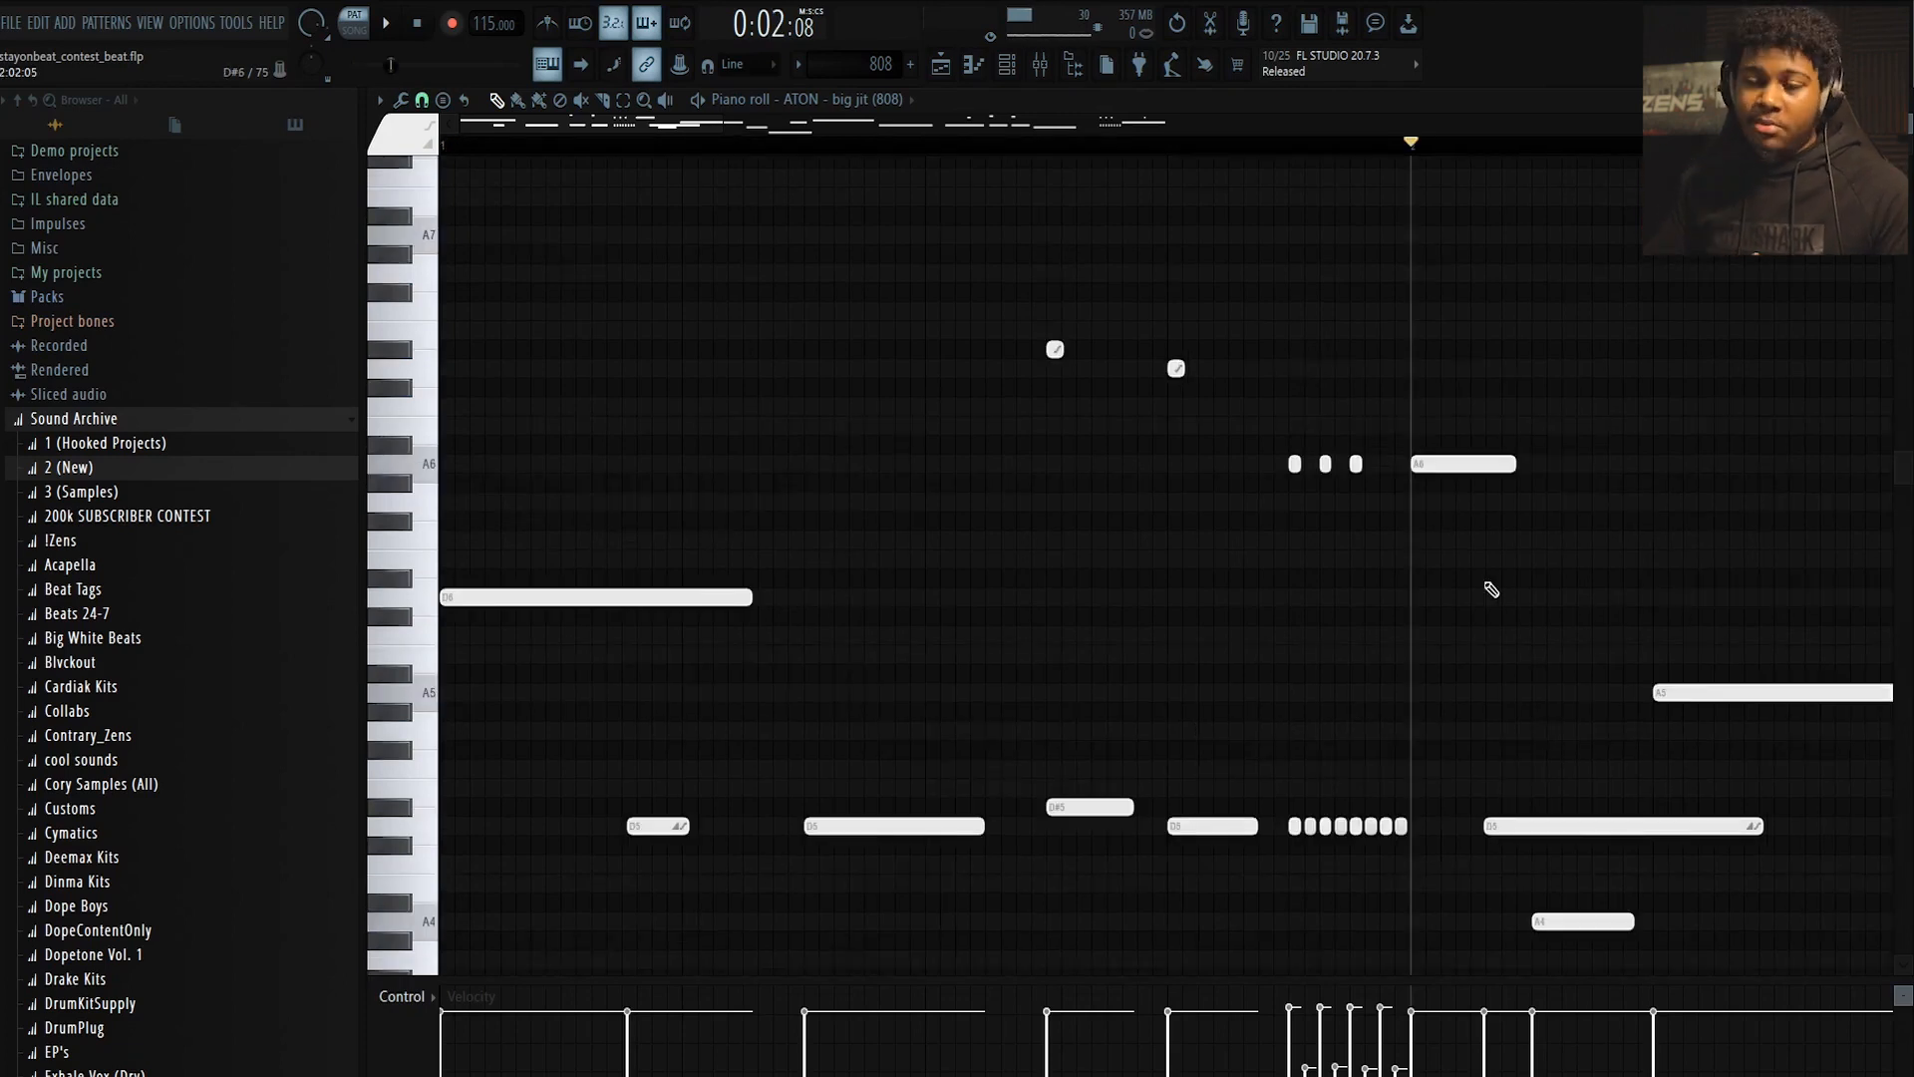
{"action": "left_click_drag", "start_coordinate": [1575, 628], "coordinate": [897, 559]}
{"action": "left_click_drag", "start_coordinate": [1312, 588], "coordinate": [1072, 654]}
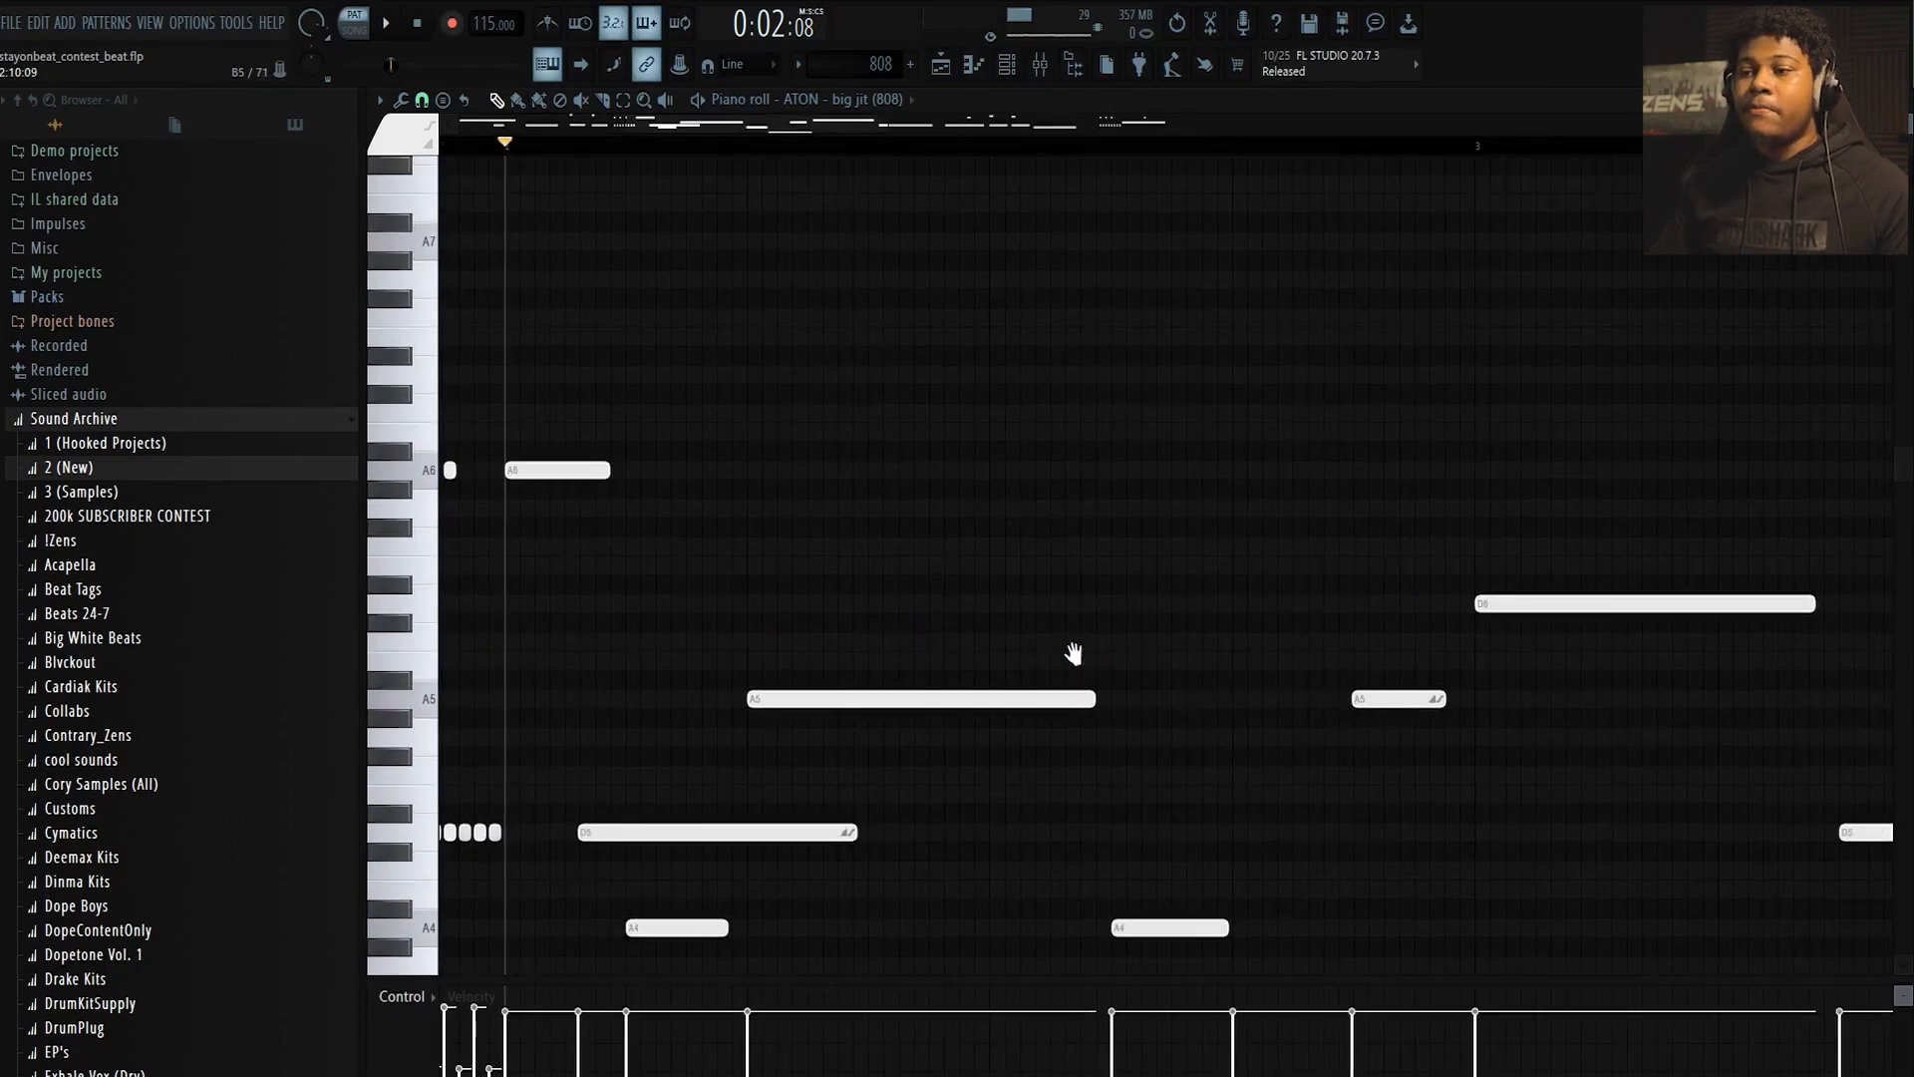
{"action": "key", "text": "space"}
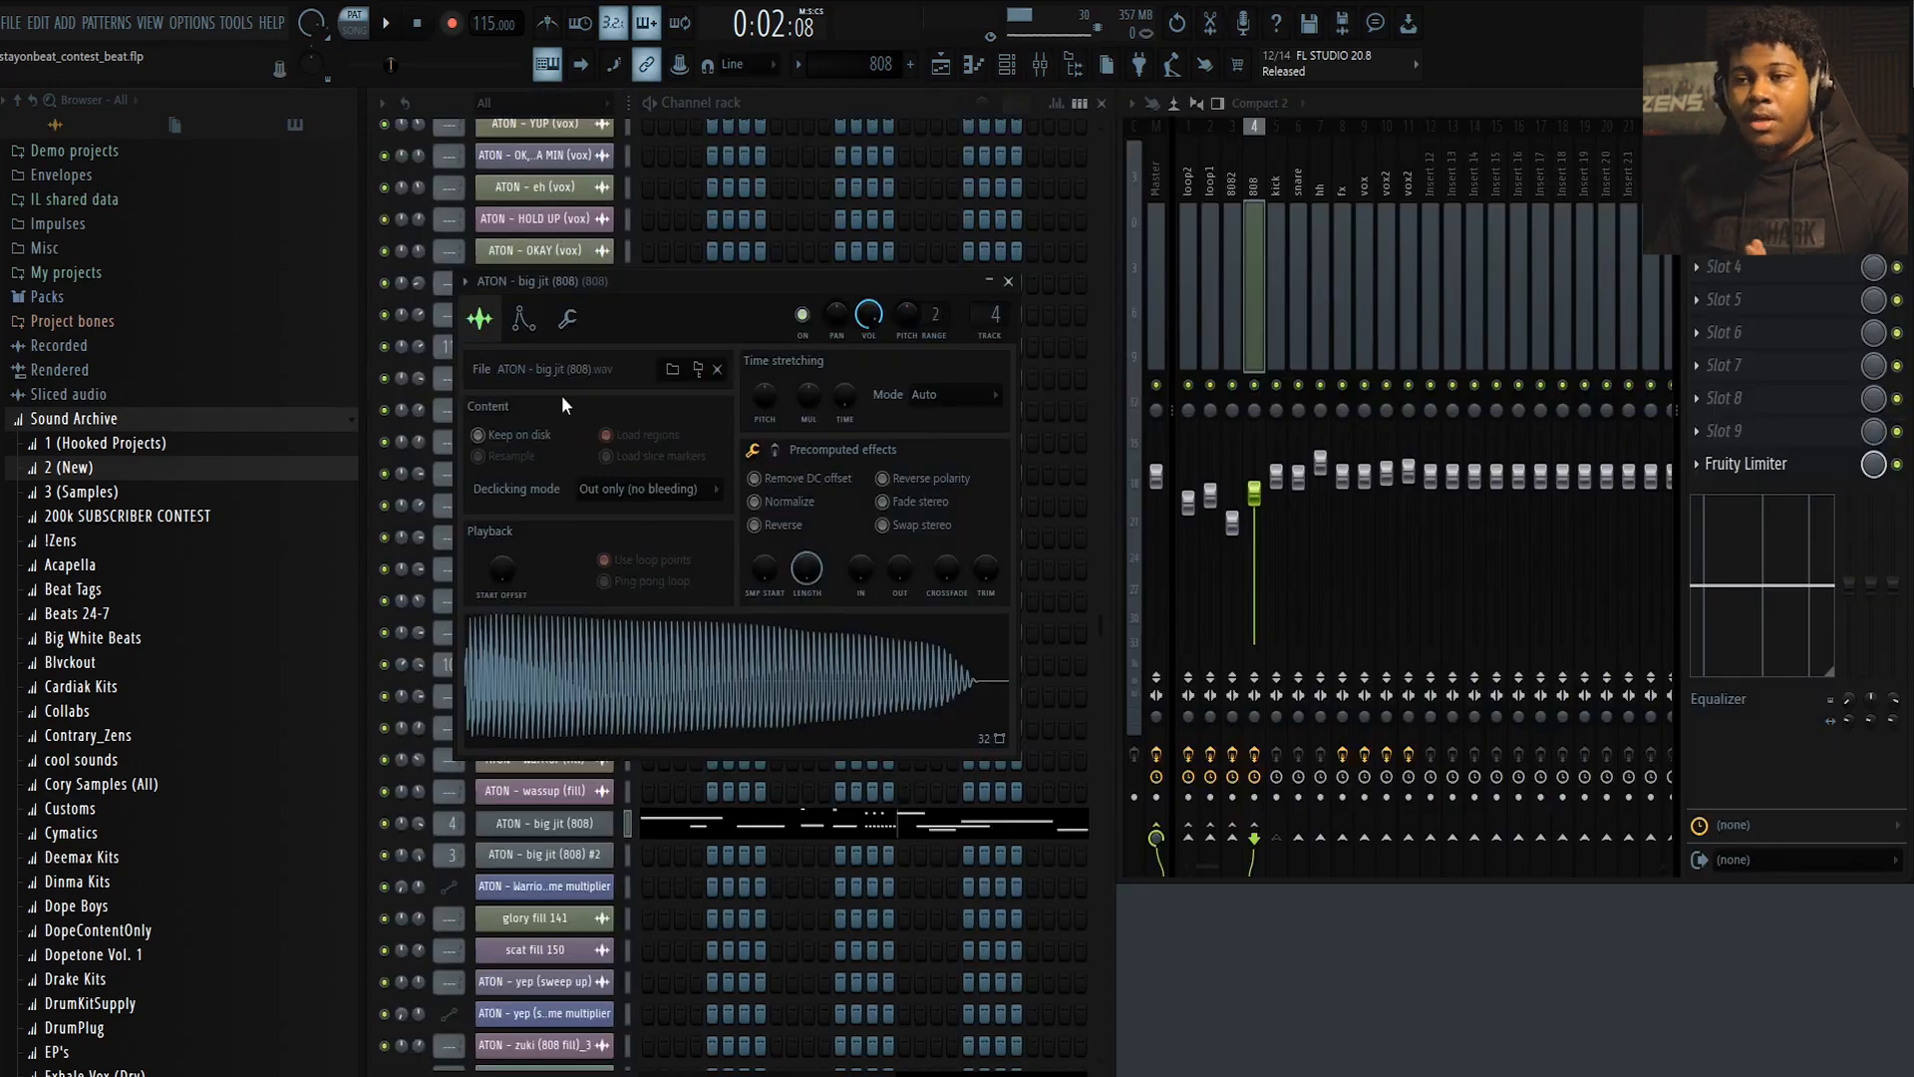
Inspect the volume envelope and sample settings of the big jit (808) channel
{"action": "left_click", "coordinate": [532, 319]}
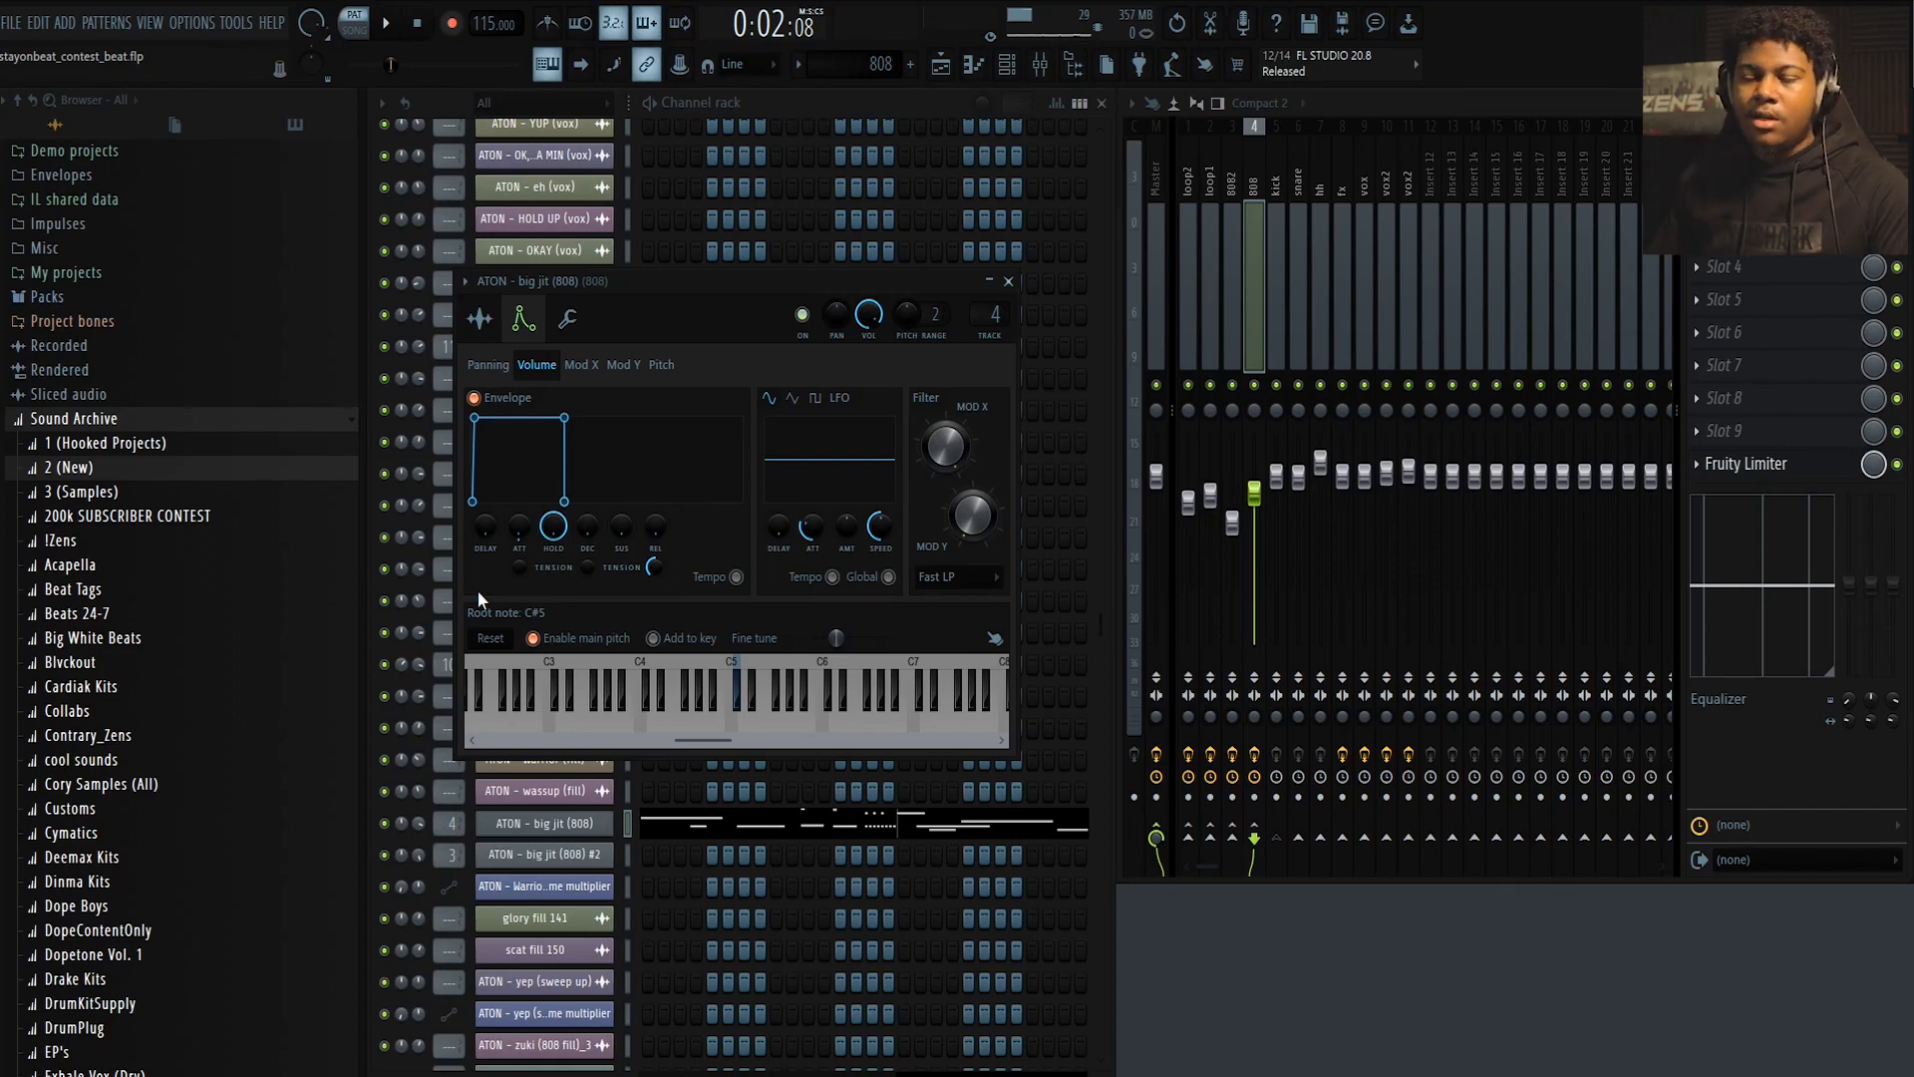
{"action": "left_click", "coordinate": [479, 318]}
{"action": "left_click_drag", "start_coordinate": [675, 282], "coordinate": [694, 309]}
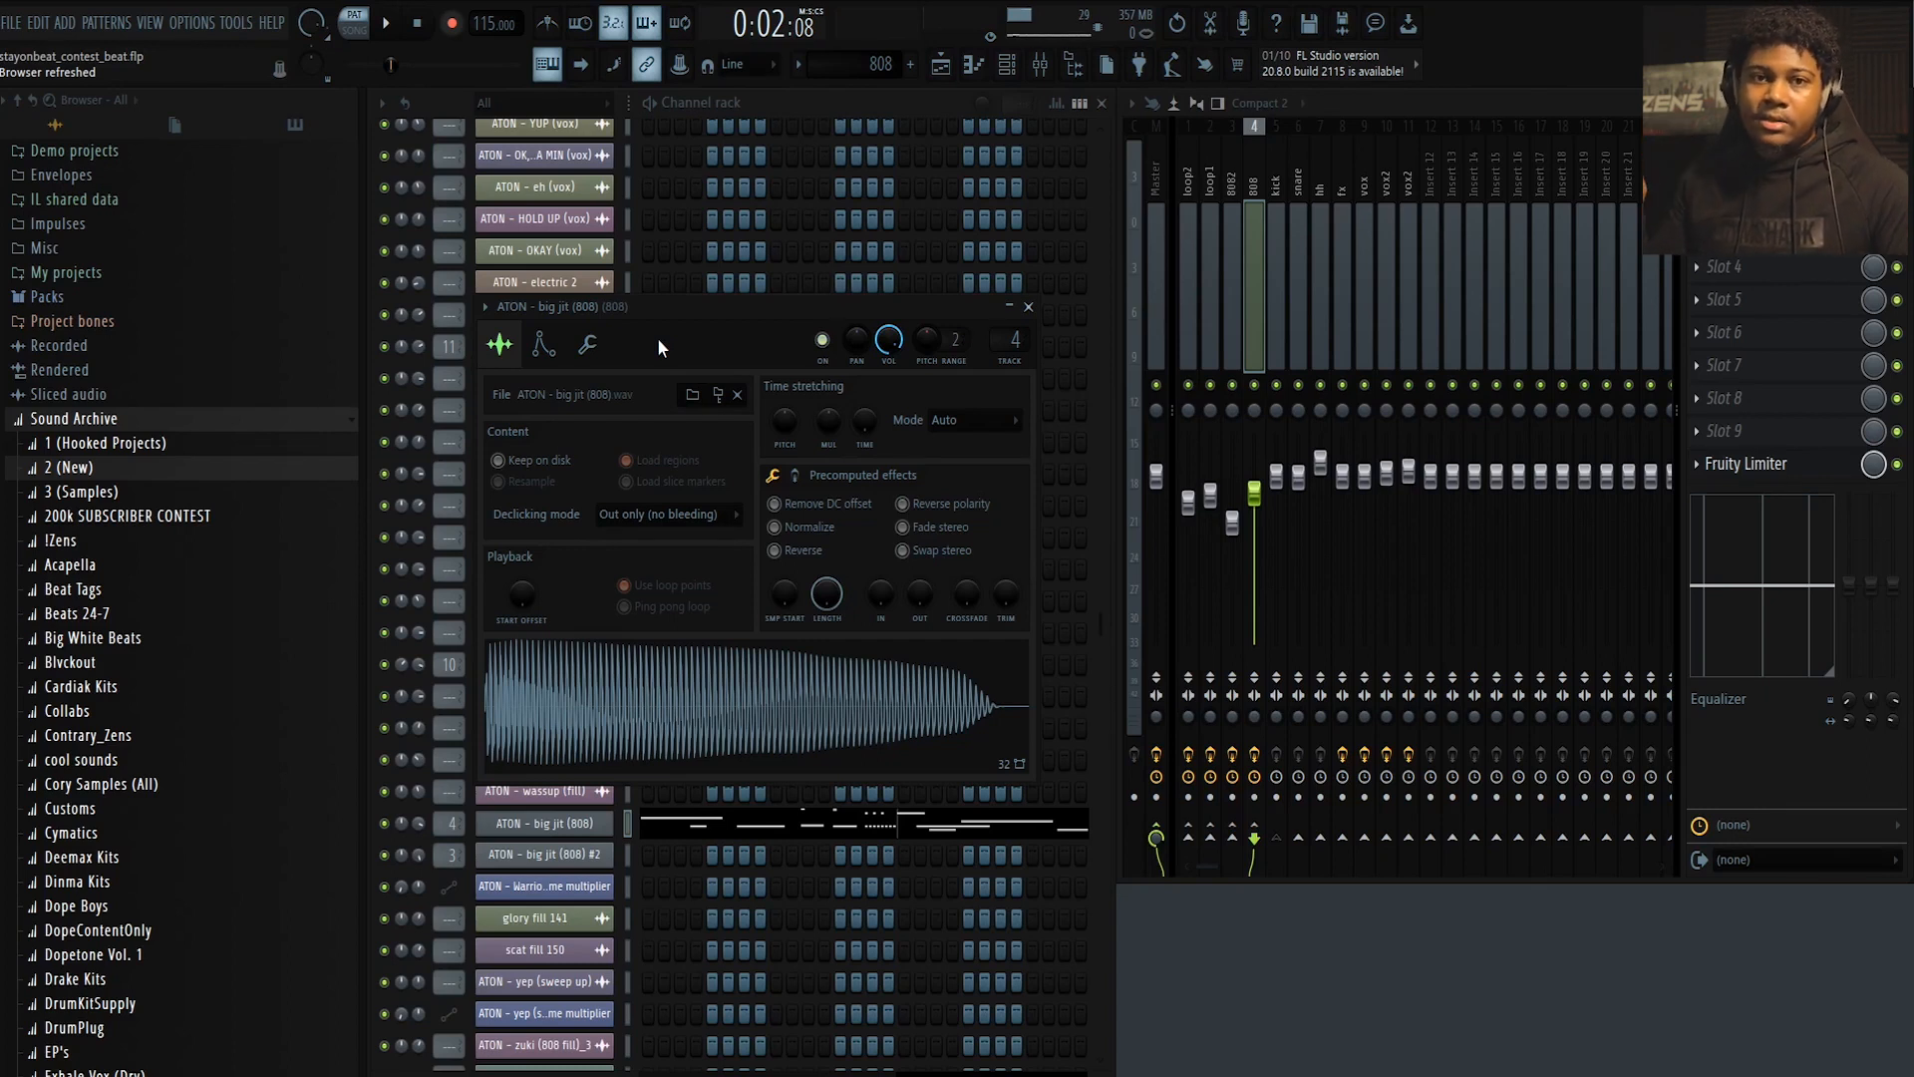
Review the bar 2 notes of the 808 pattern in the piano roll and play the 808 #3 pattern
{"action": "key", "text": "F7"}
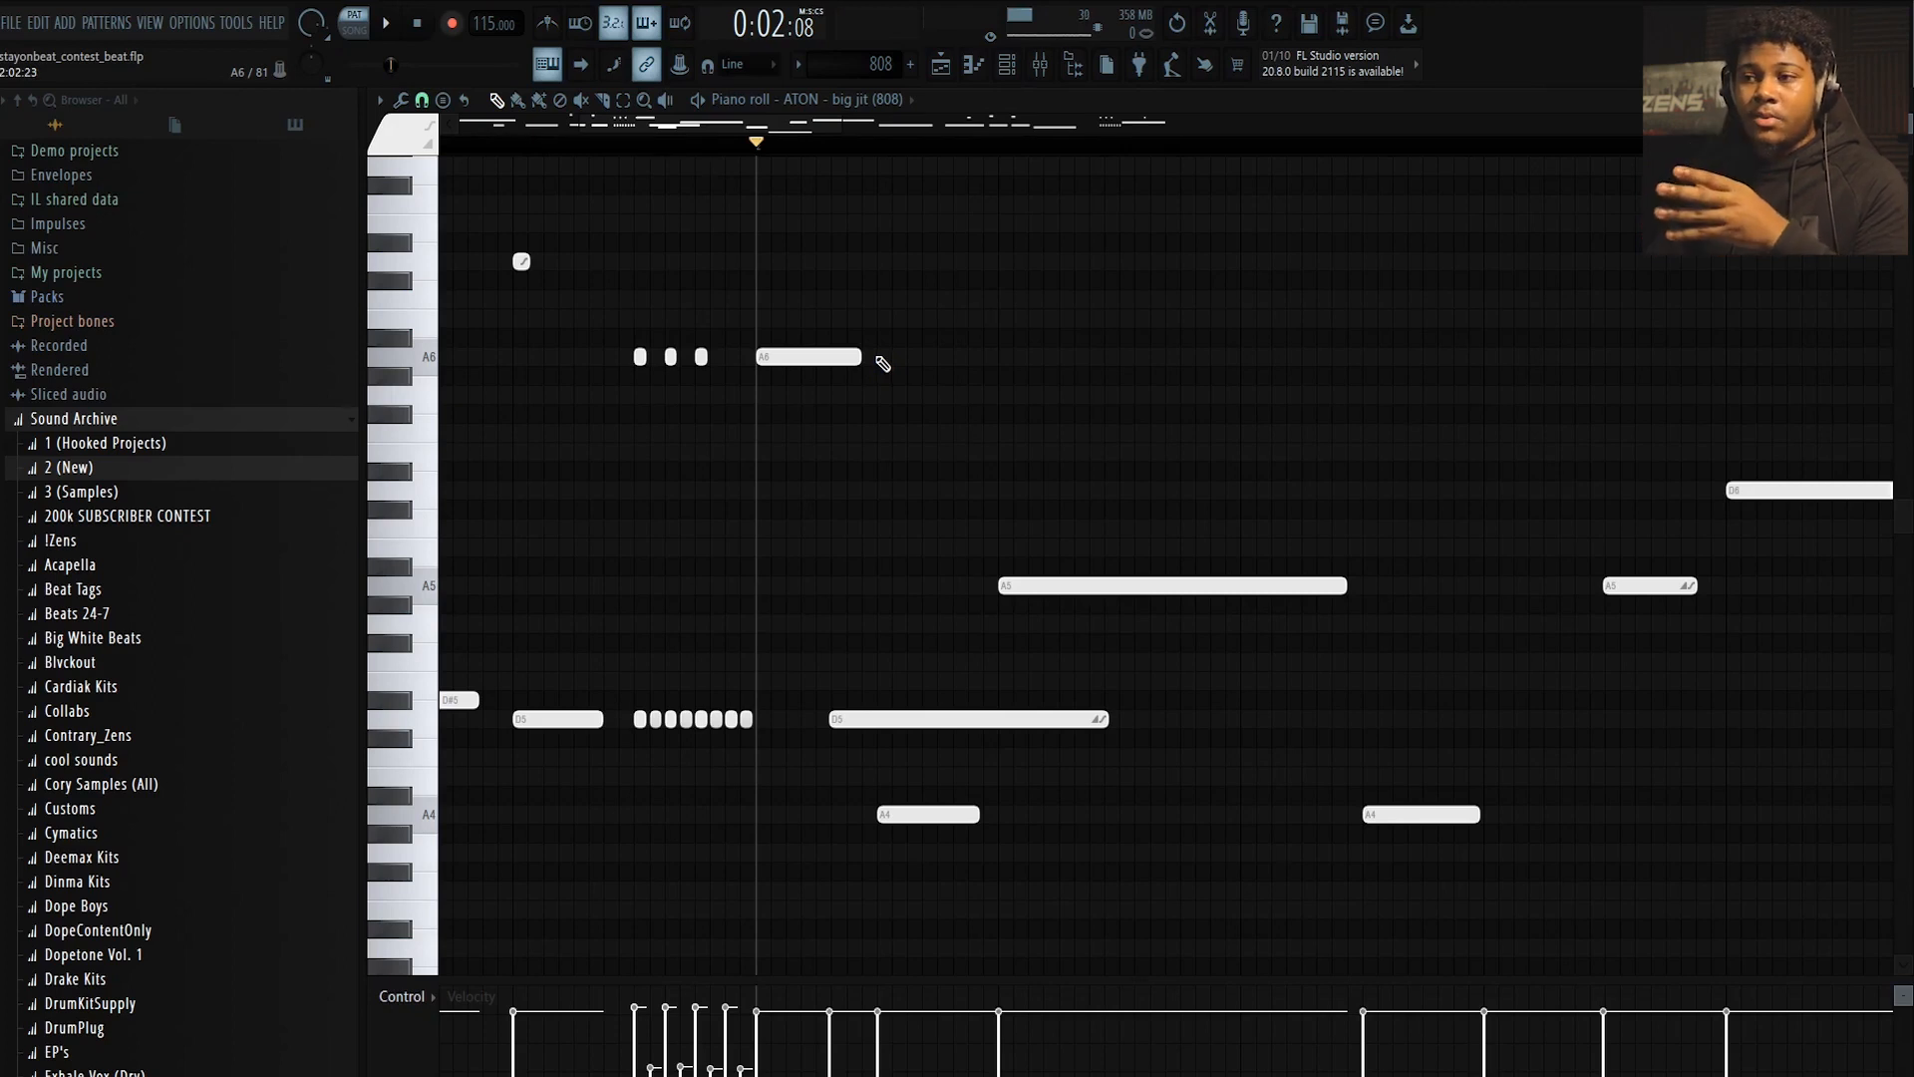
{"action": "left_click_drag", "start_coordinate": [930, 435], "coordinate": [779, 416]}
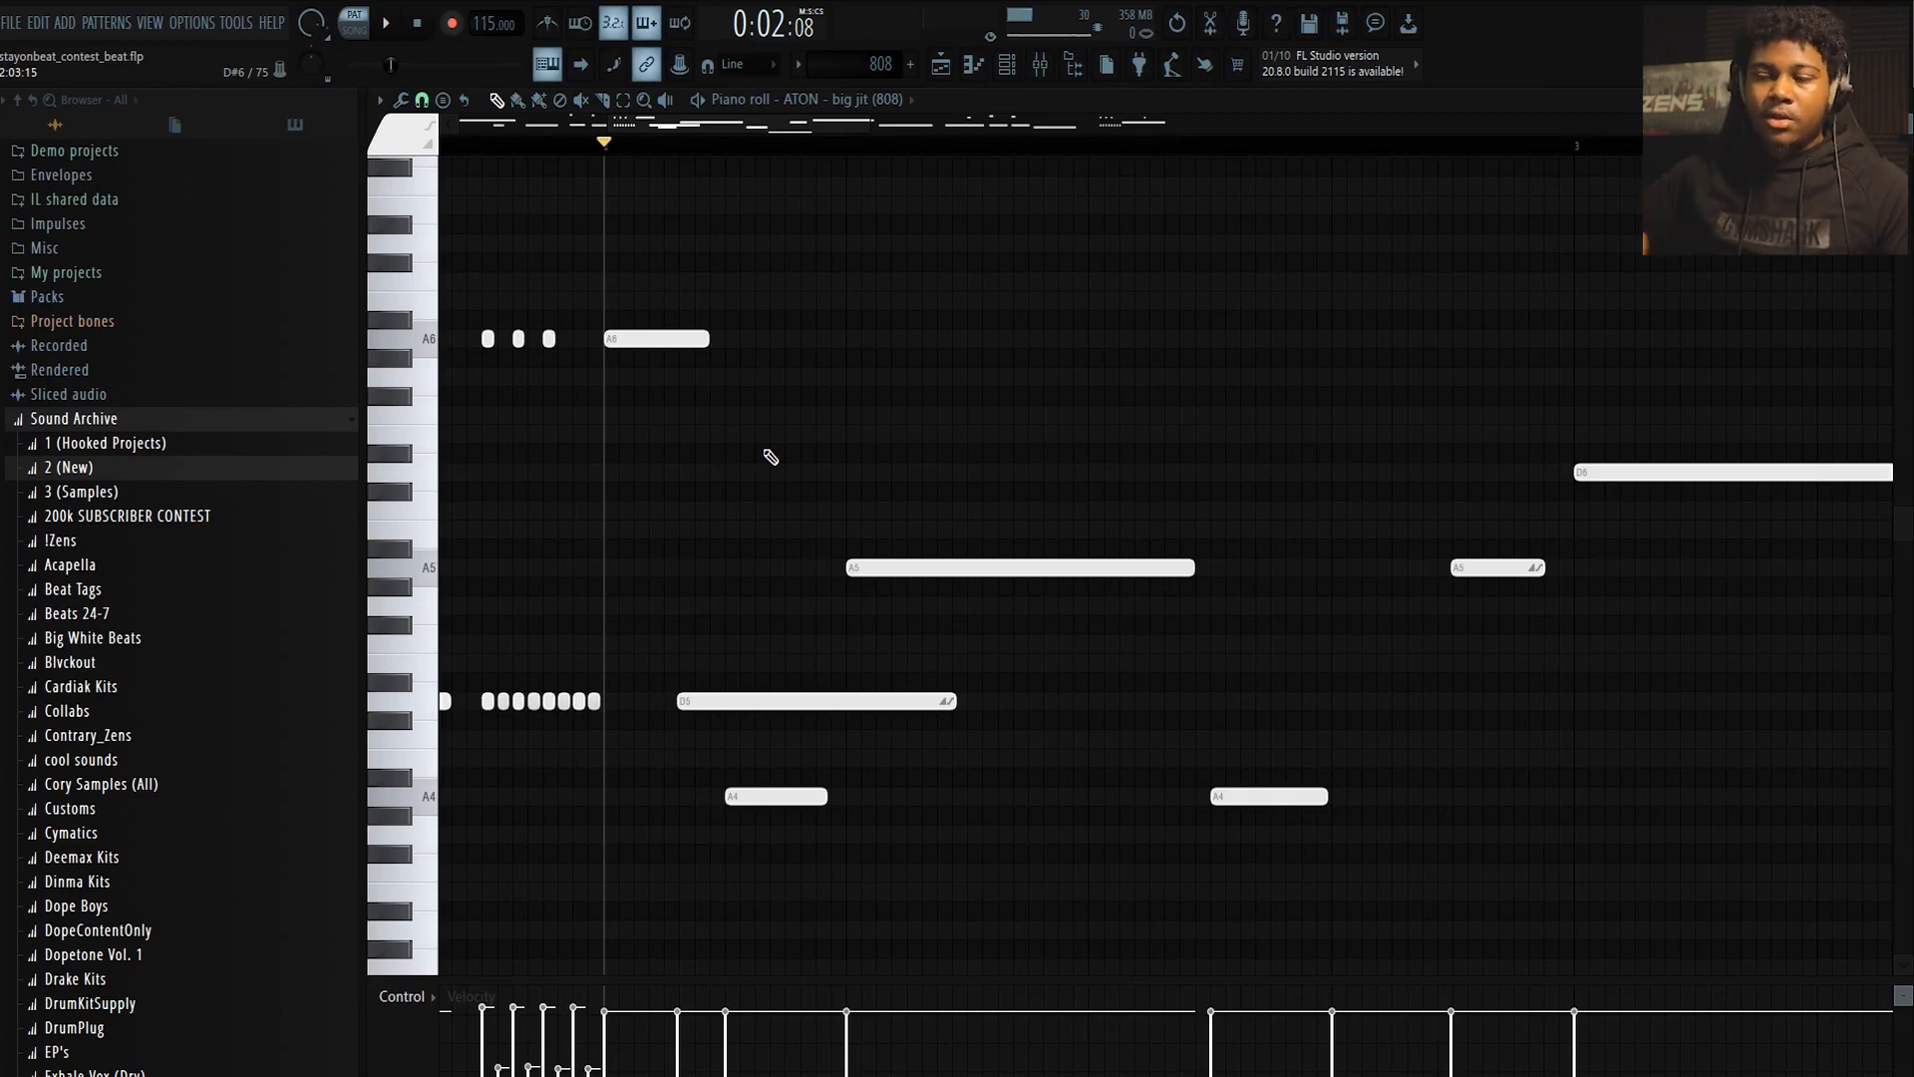
{"action": "left_click_drag", "start_coordinate": [771, 456], "coordinate": [1064, 542]}
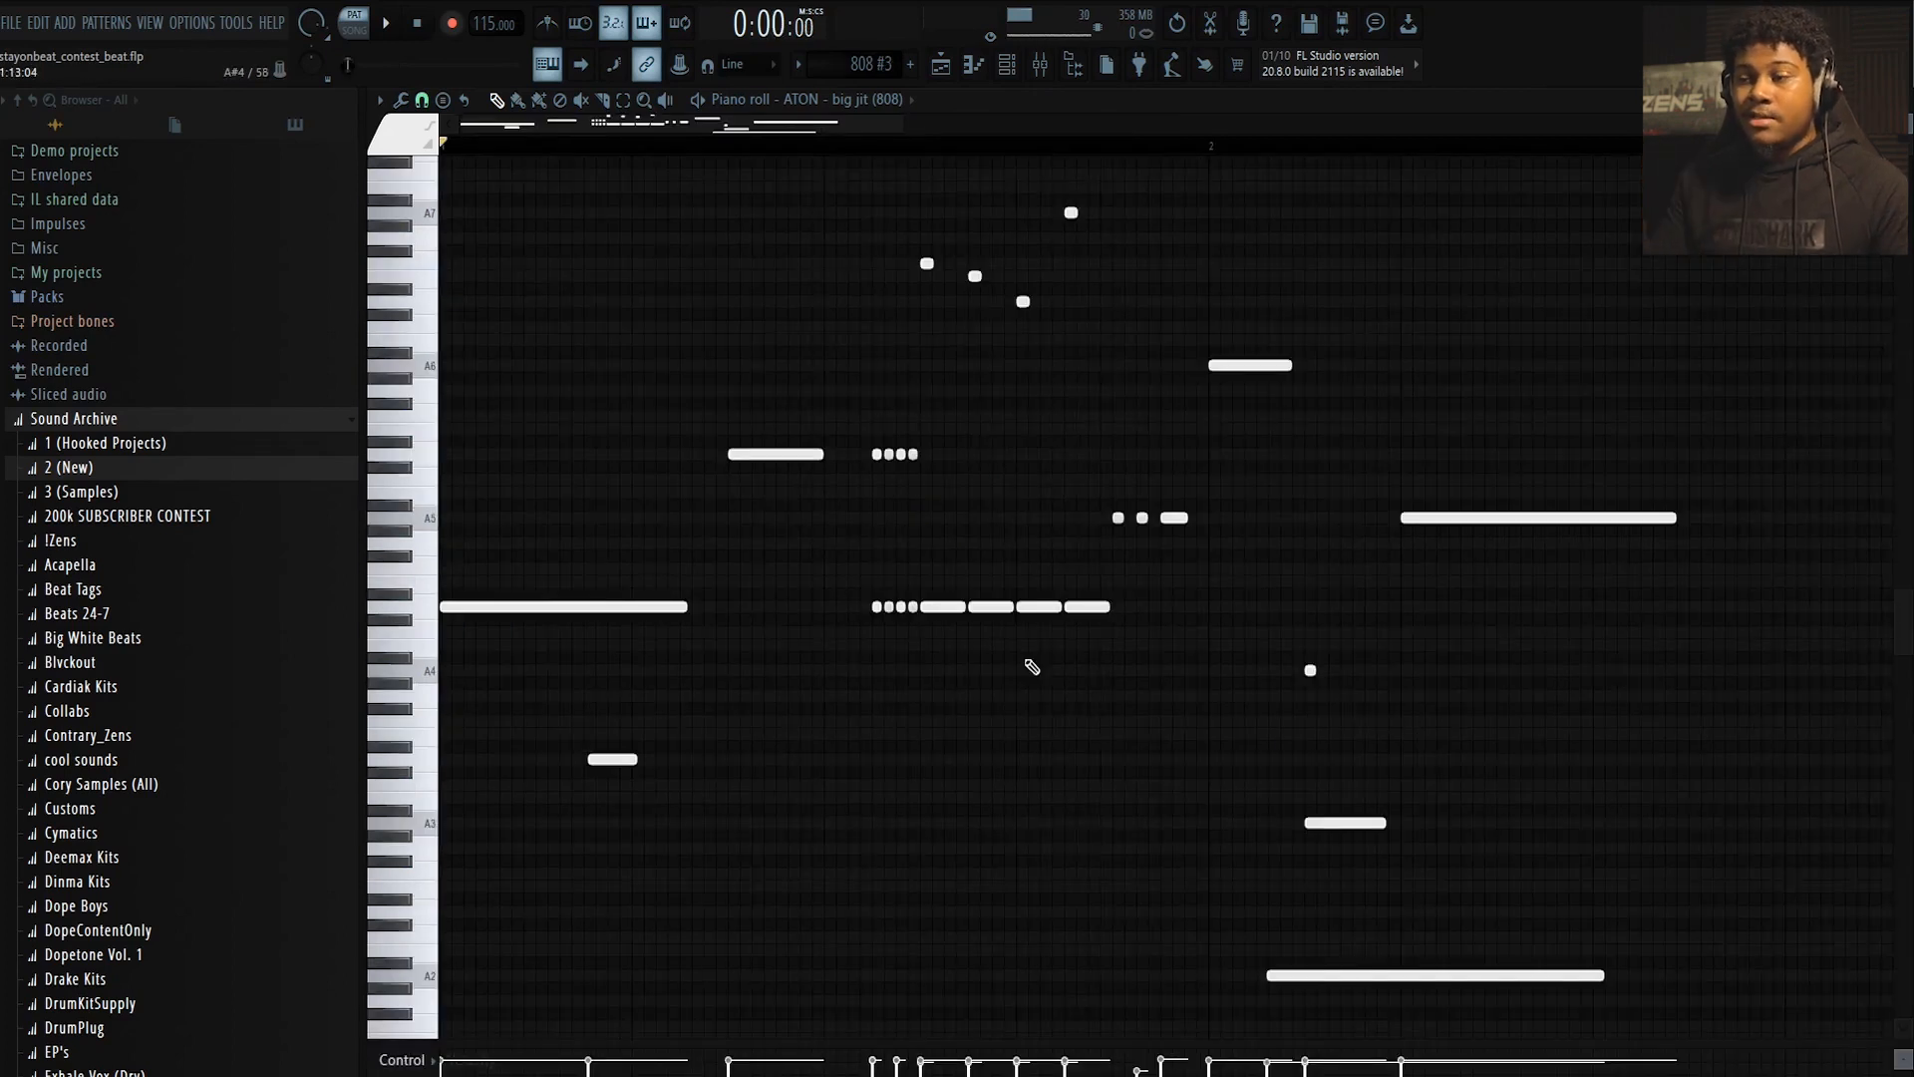
{"action": "key", "text": "space"}
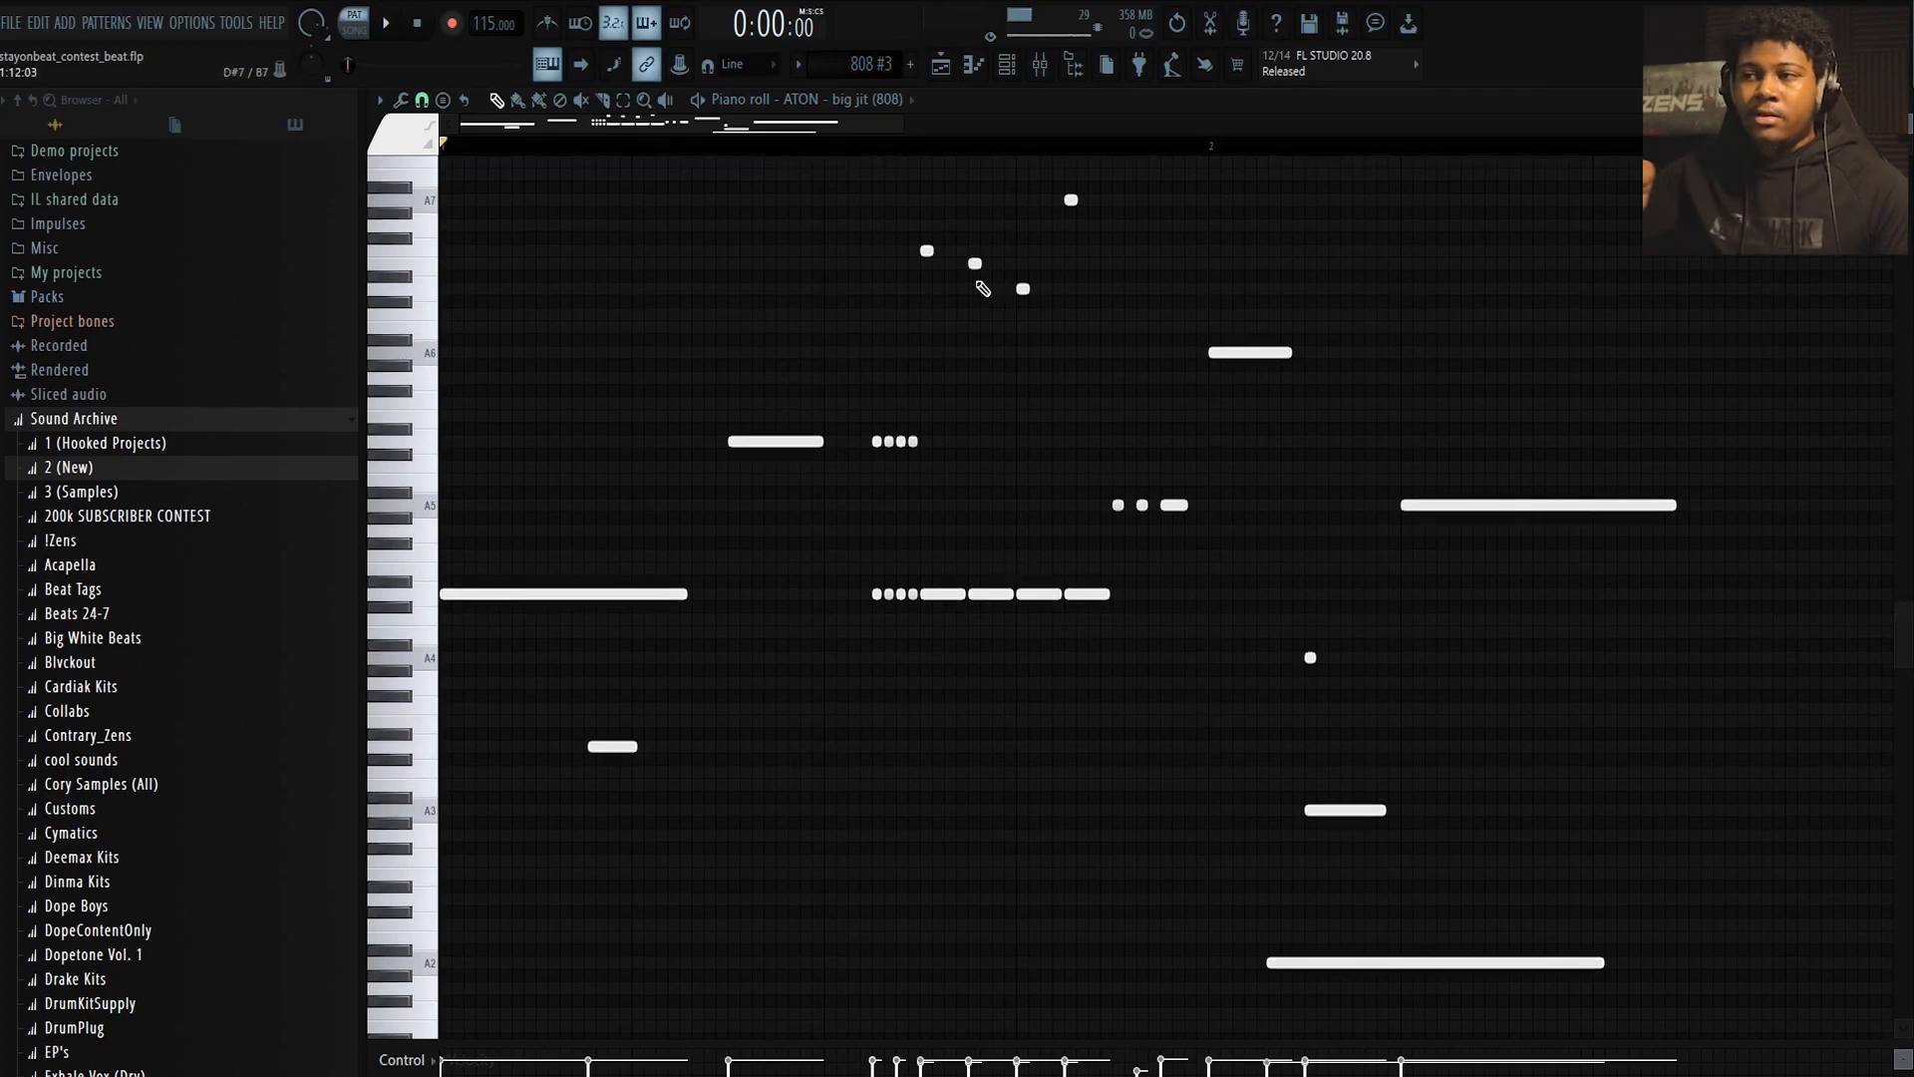
{"action": "scroll", "coordinate": [983, 290], "scroll_direction": "down", "scroll_amount": 1}
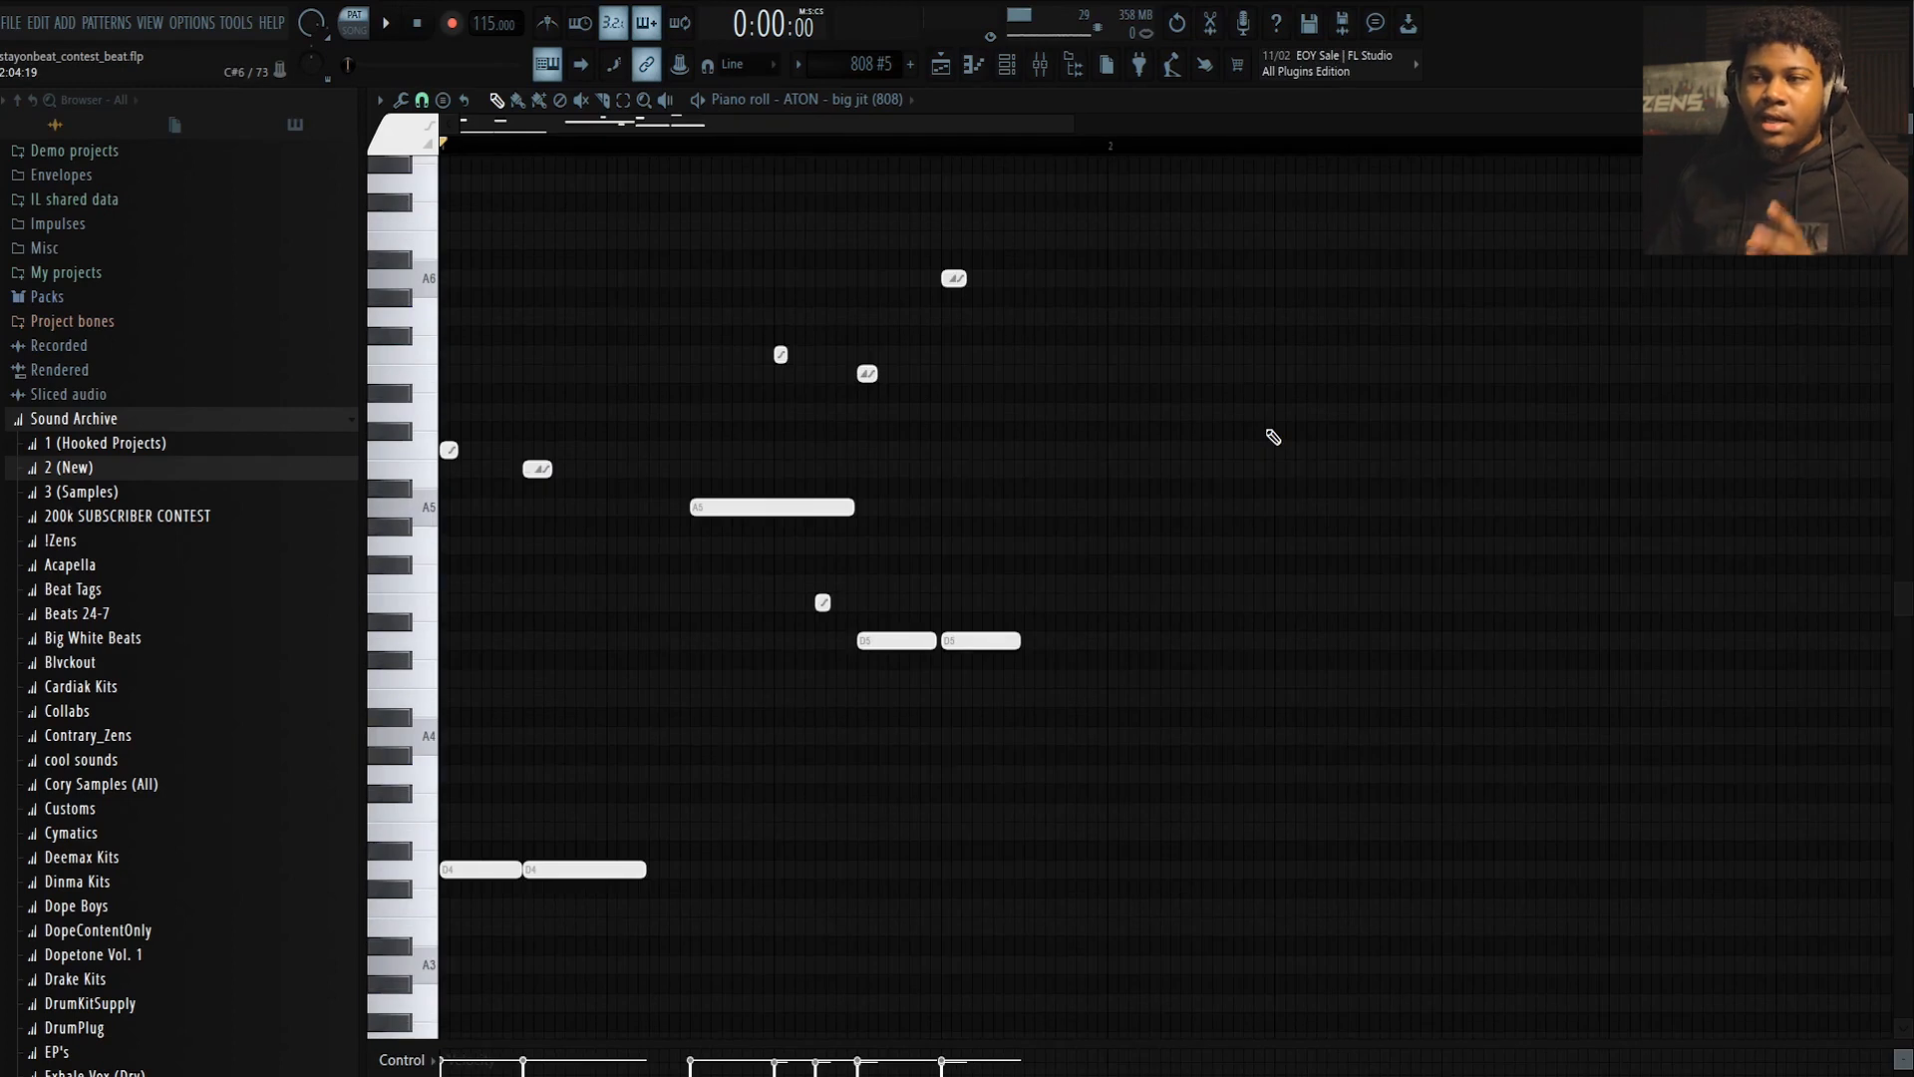
Play the 808 #5 pattern and examine its slide and porta notes in the piano roll
{"action": "scroll", "coordinate": [1295, 508], "scroll_direction": "down", "scroll_amount": 1}
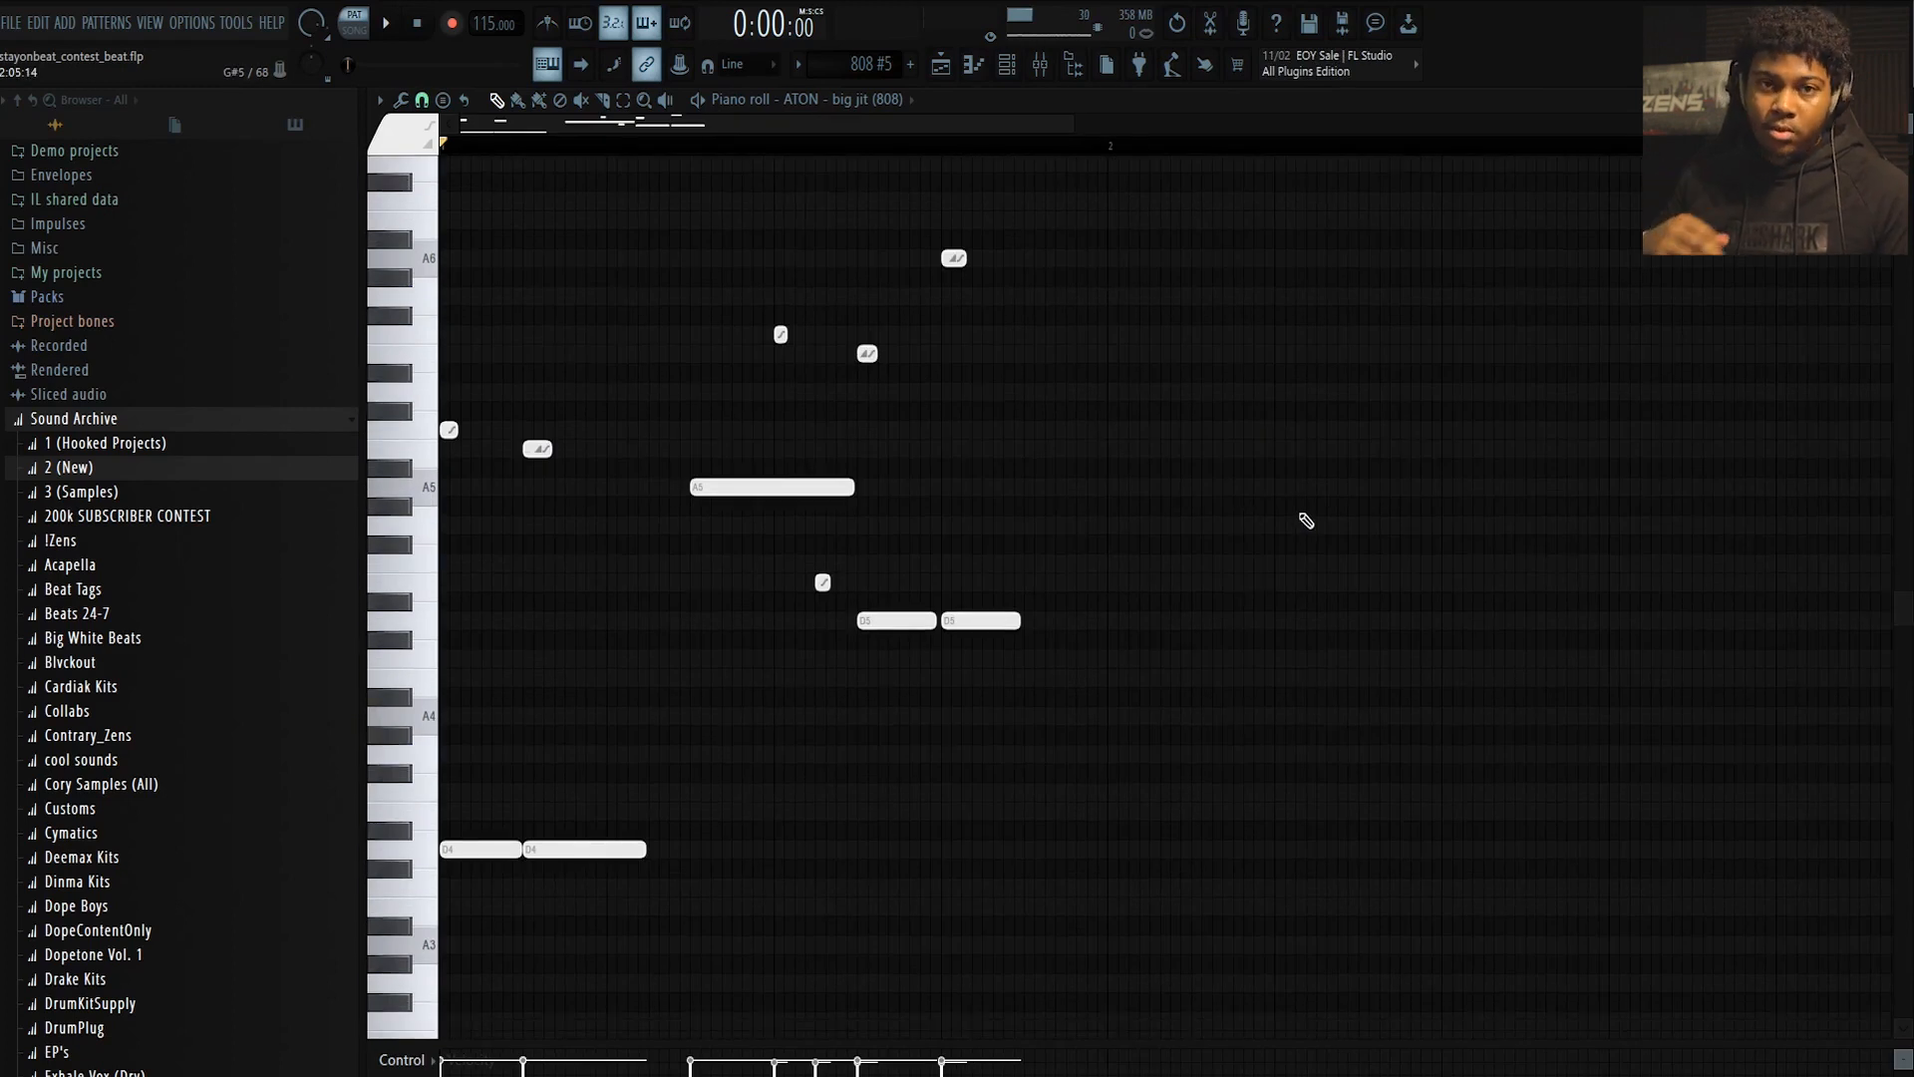
{"action": "key", "text": "space"}
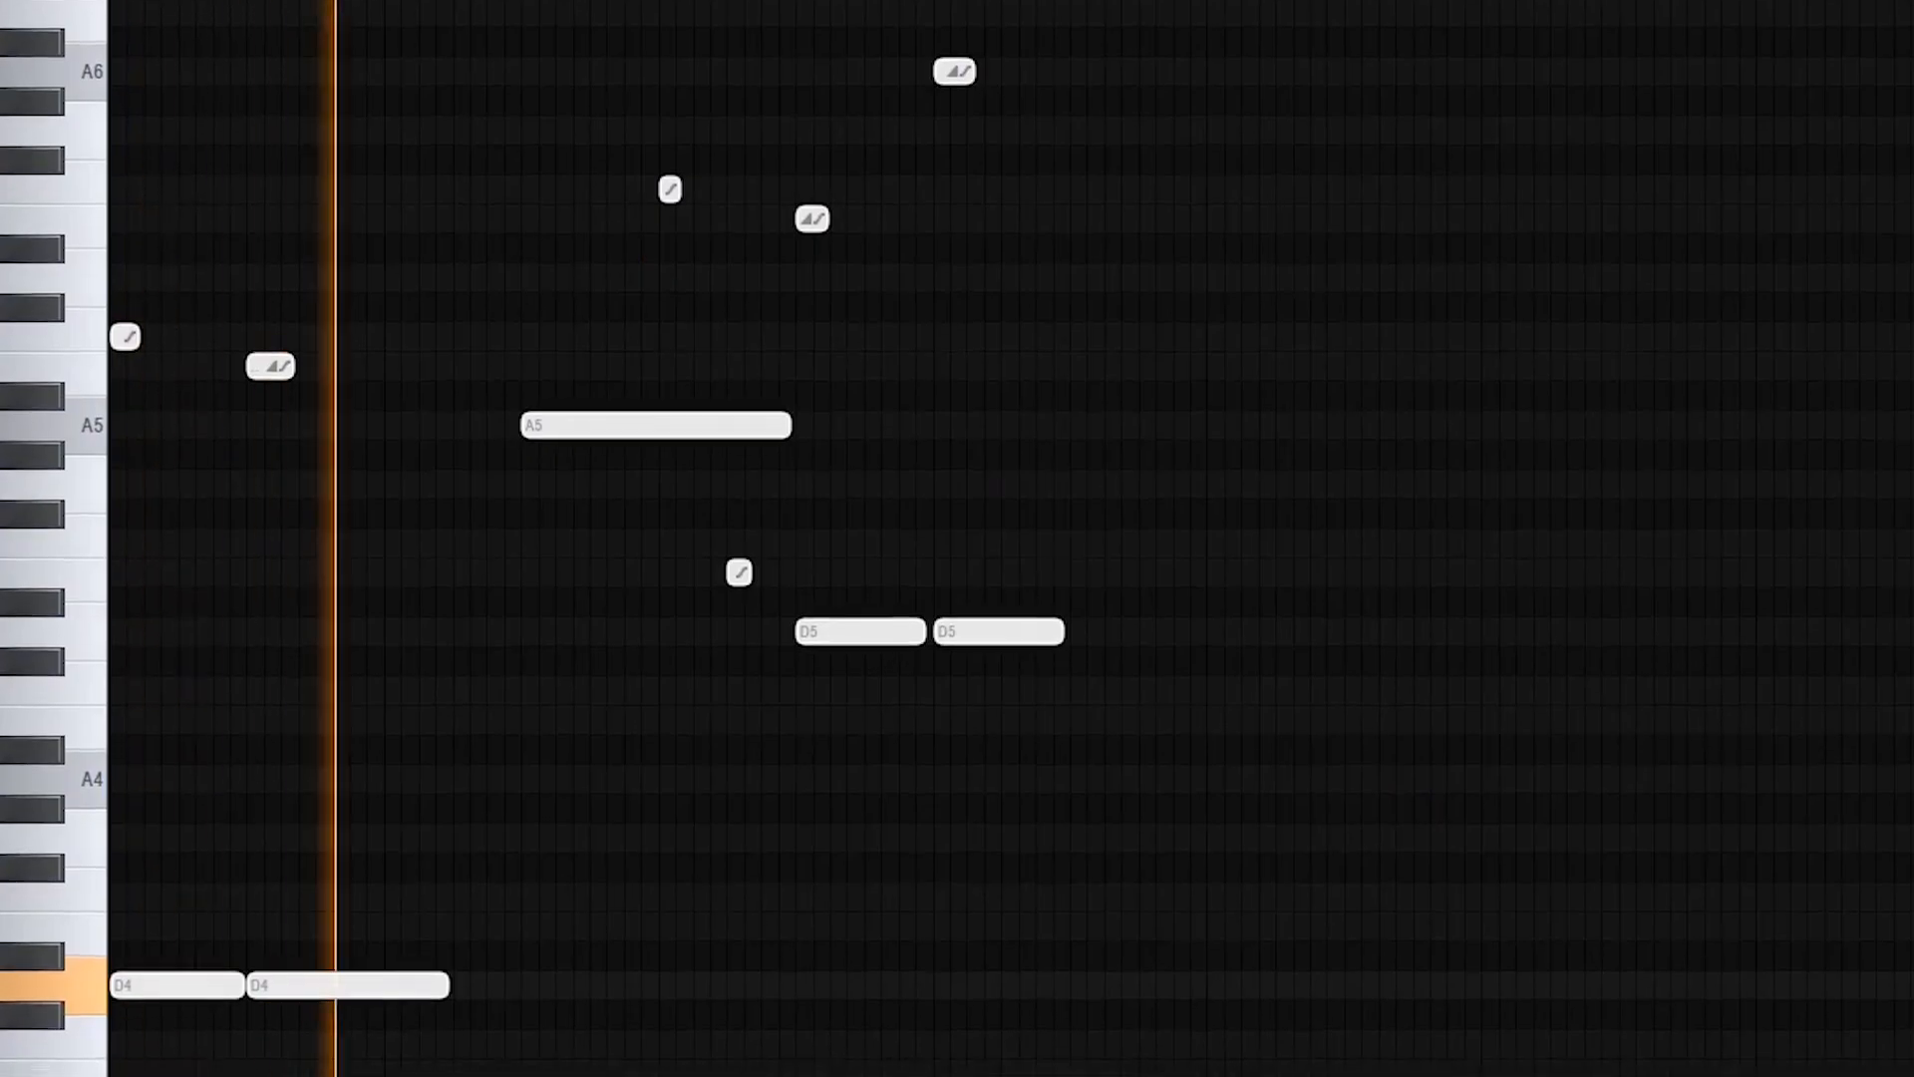
{"action": "key", "text": "space"}
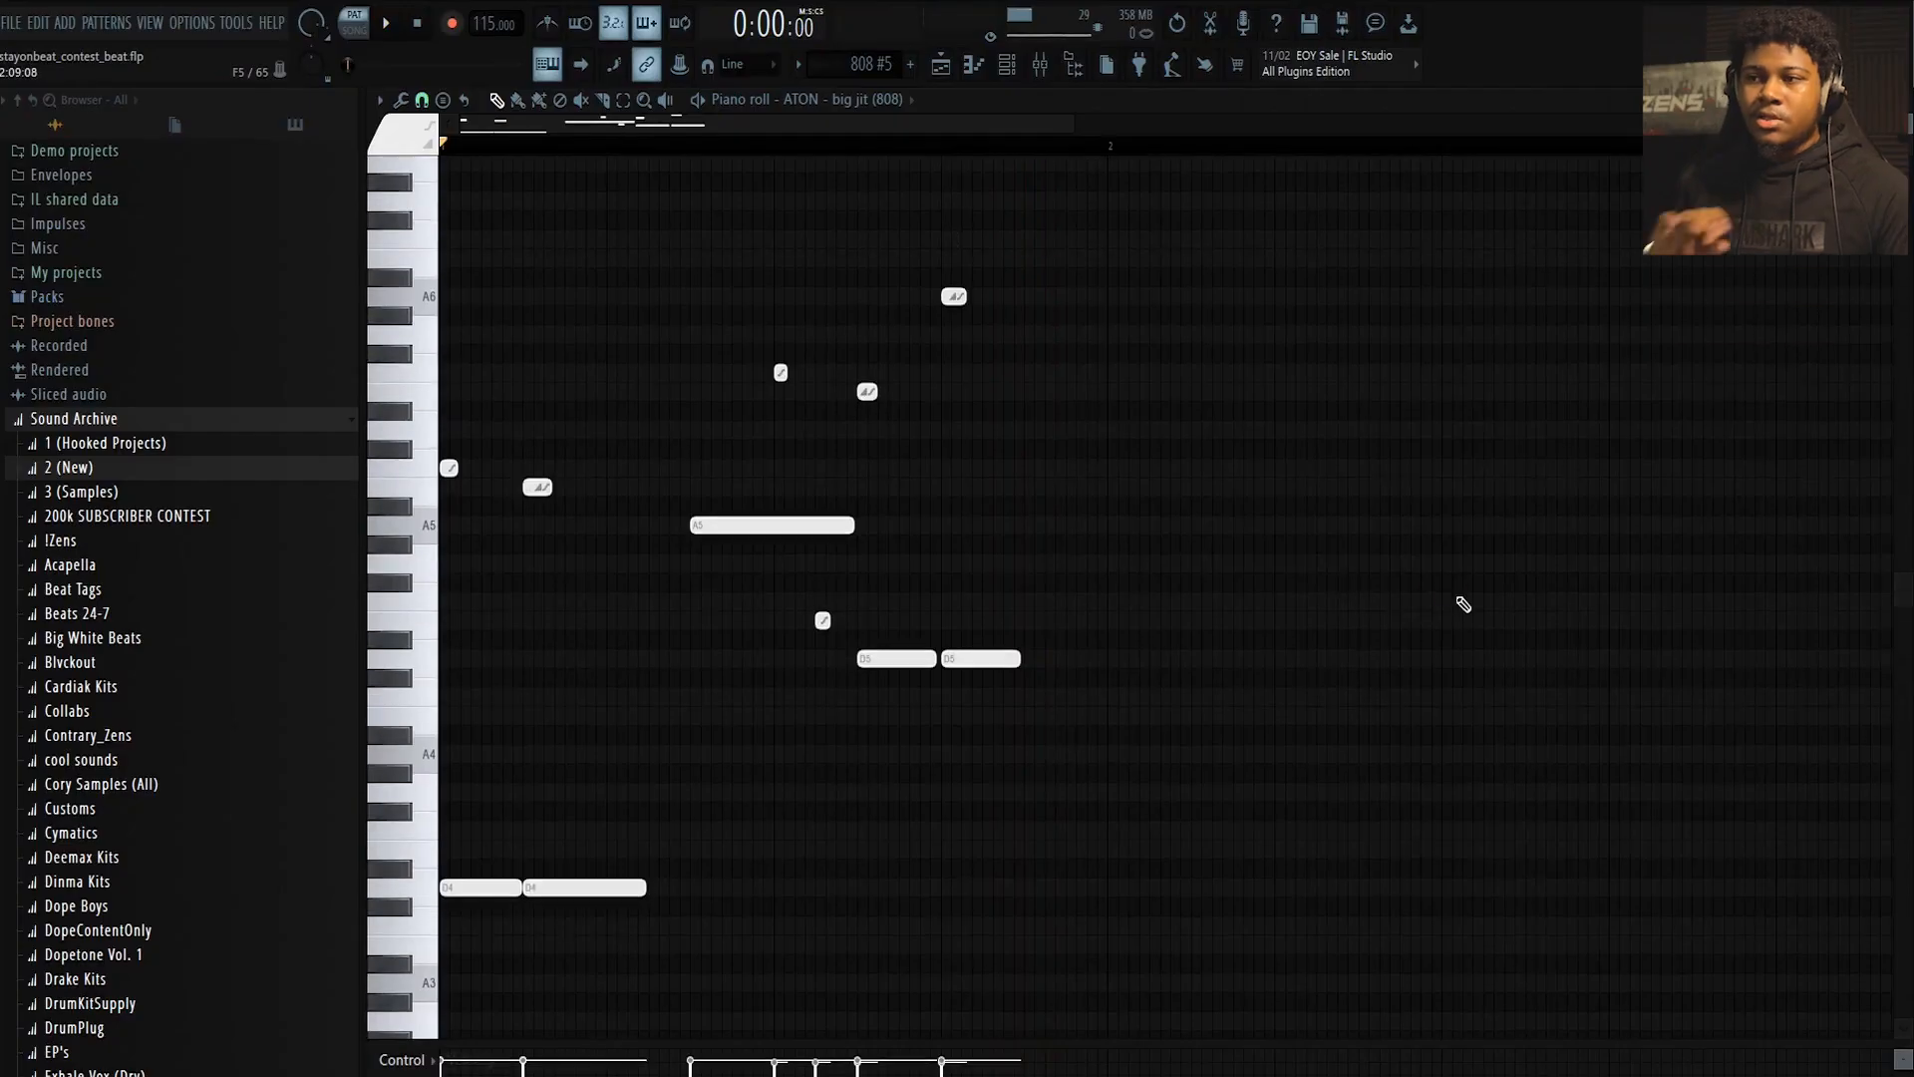
{"action": "scroll", "coordinate": [1439, 697], "scroll_direction": "up", "scroll_amount": 2}
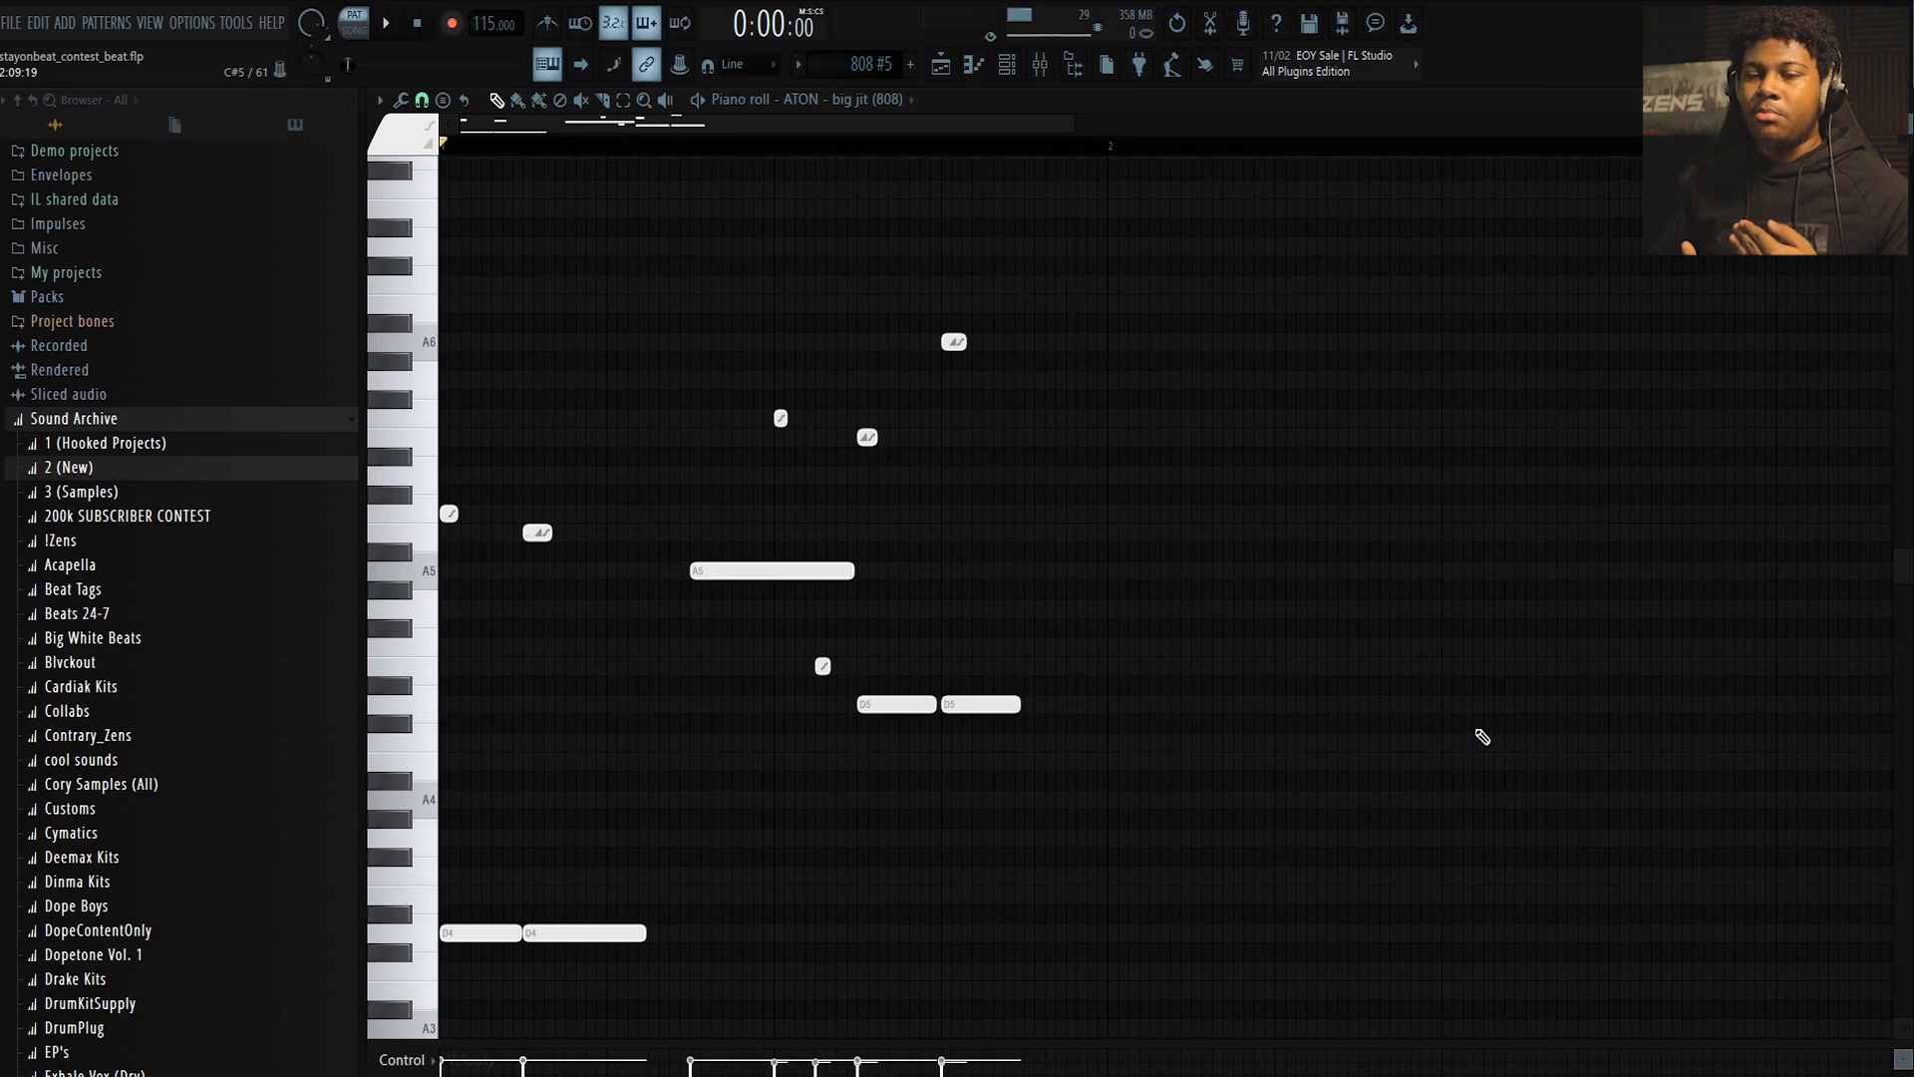
{"action": "scroll", "coordinate": [1143, 651], "scroll_direction": "up", "scroll_amount": 2}
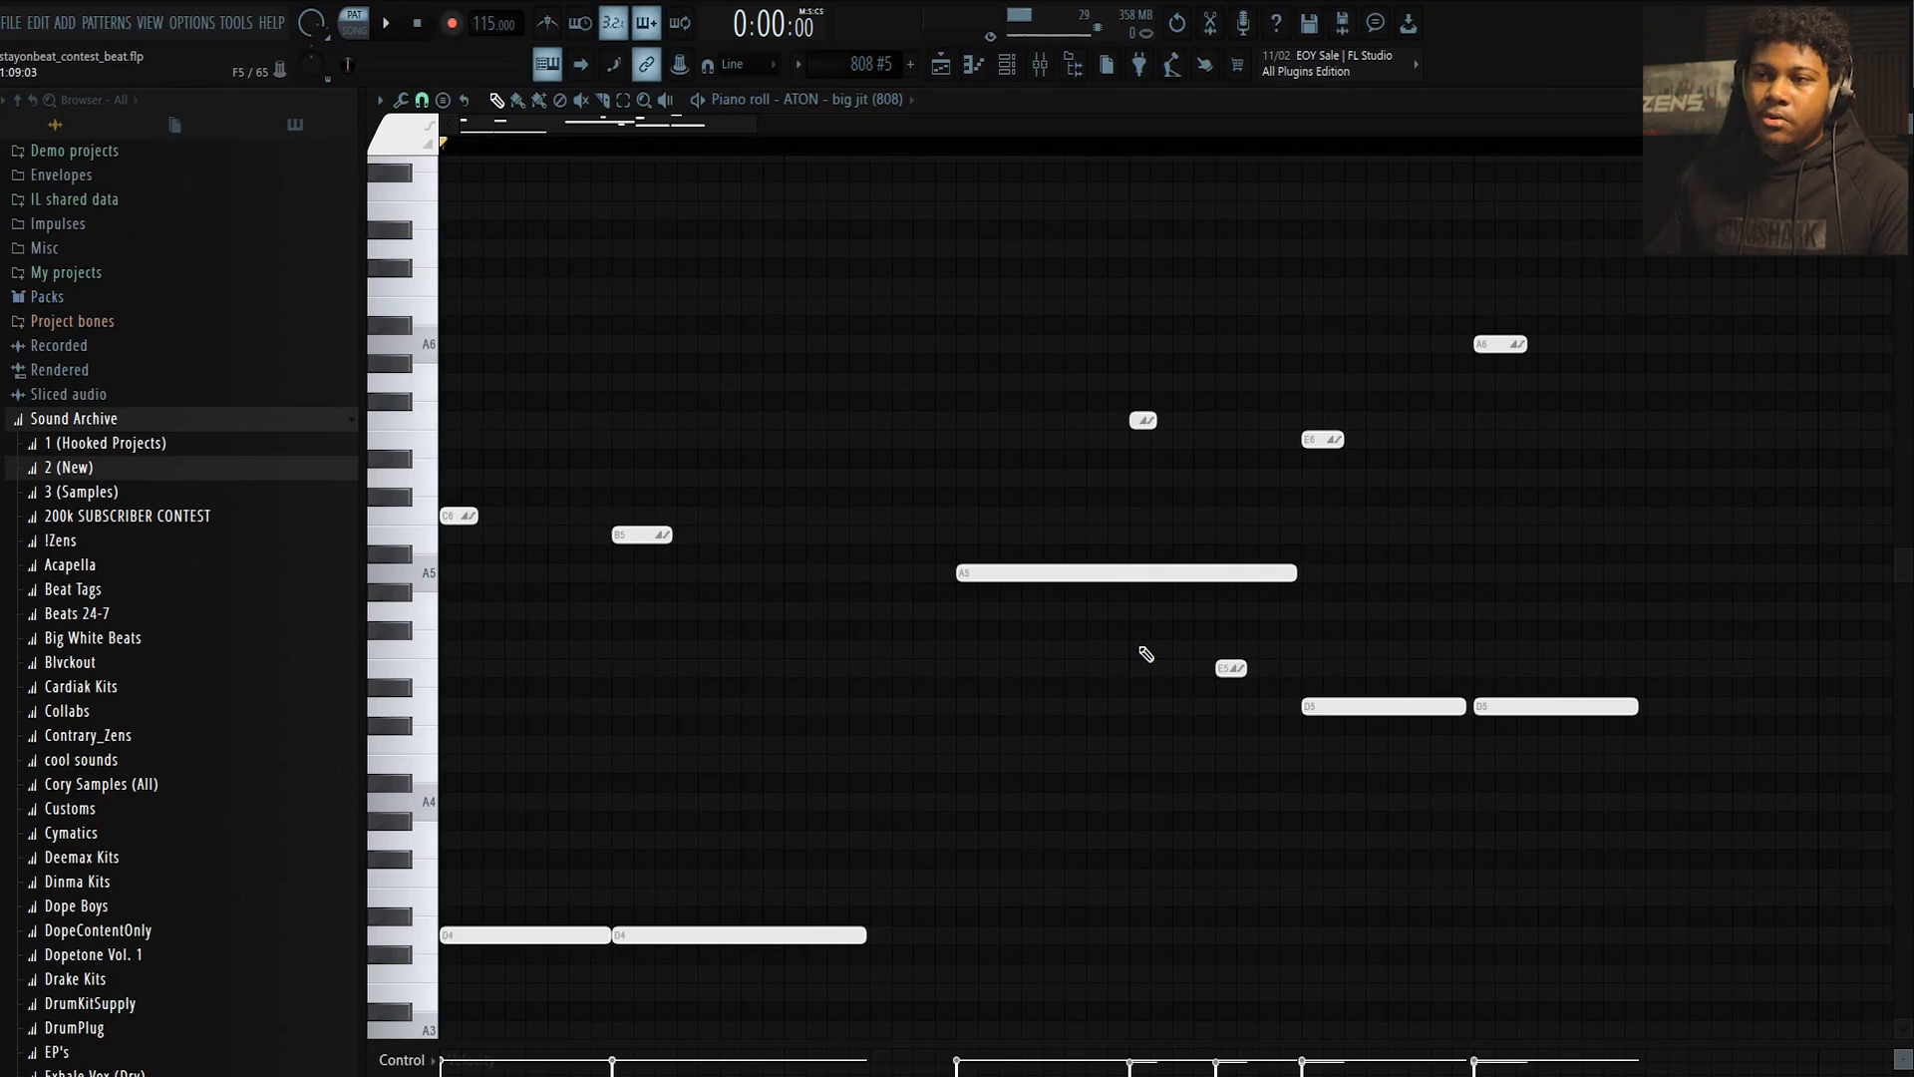
Set the piano roll snap to 1/2 beat and examine the note spacing in the 808 #5 pattern
{"action": "scroll", "coordinate": [787, 737], "scroll_direction": "down", "scroll_amount": 1}
{"action": "left_click", "coordinate": [422, 99]}
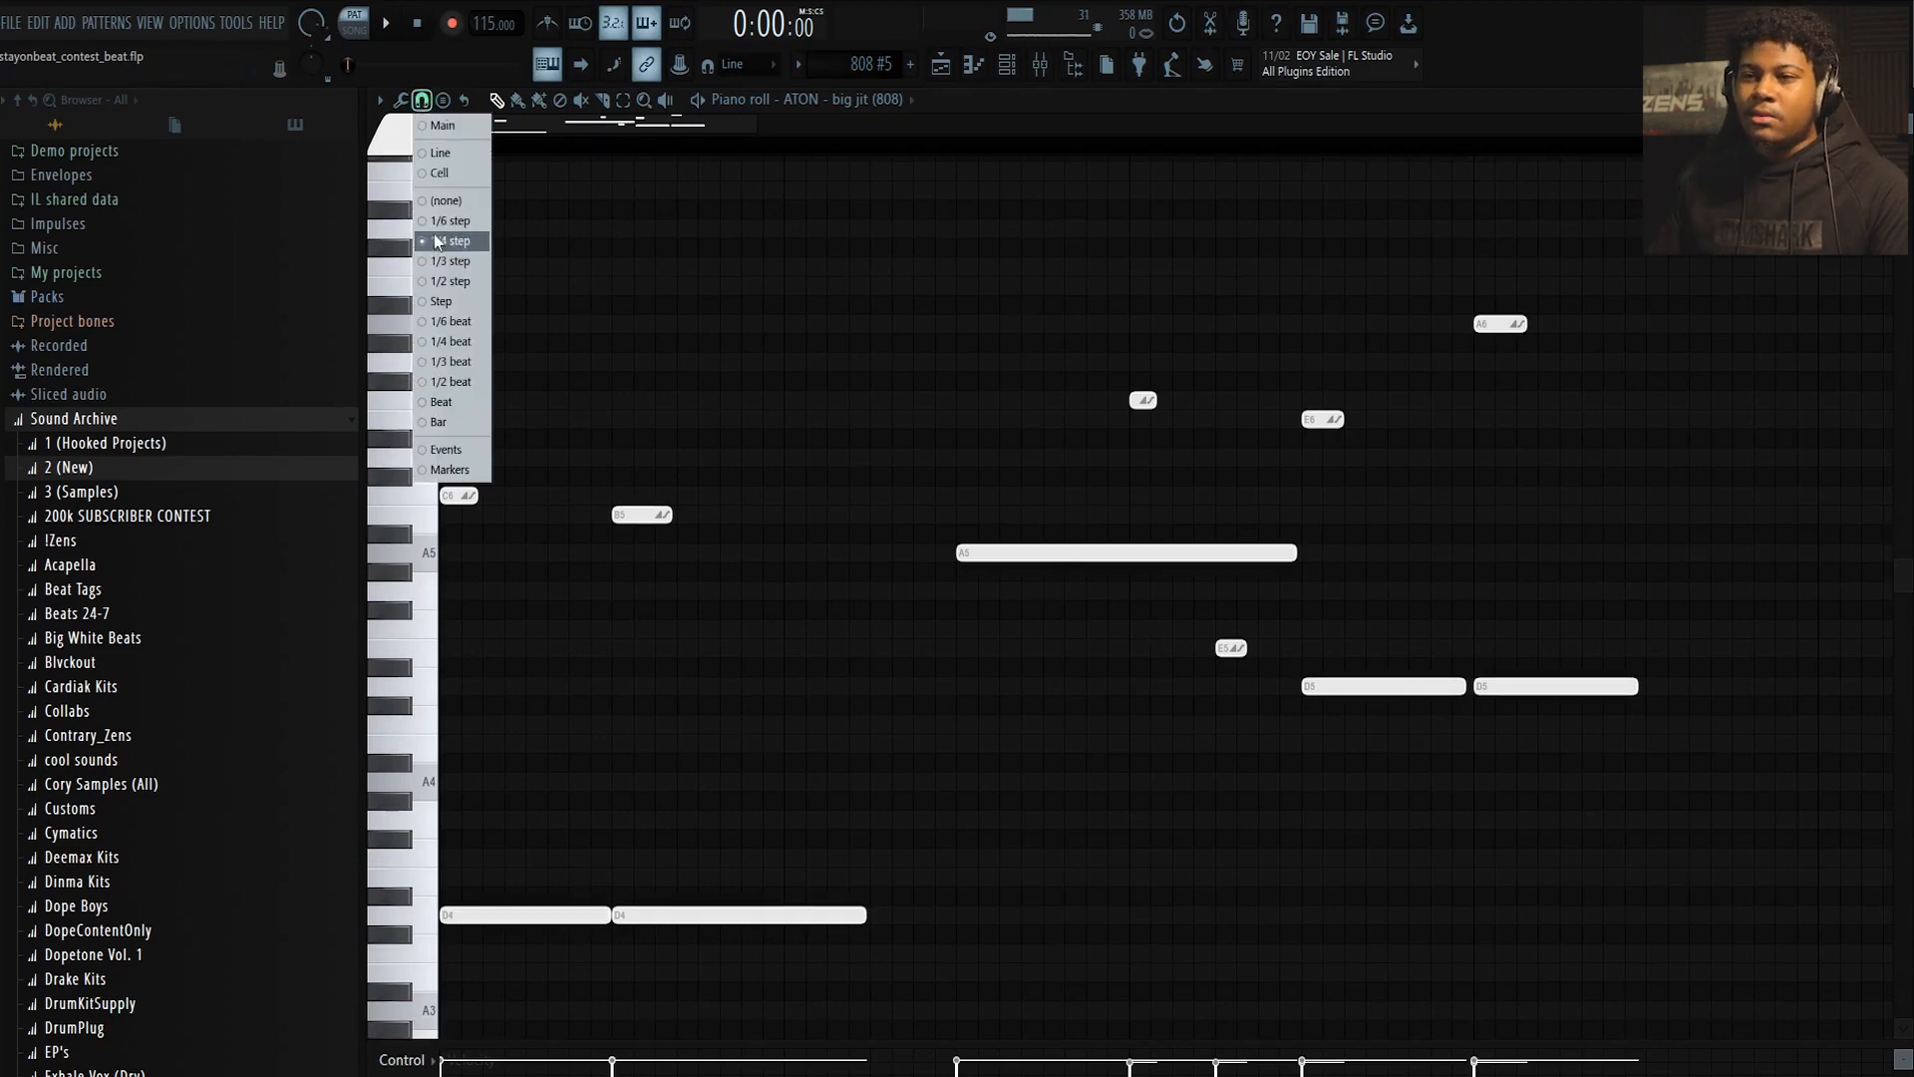
{"action": "left_click", "coordinate": [459, 385]}
{"action": "scroll", "coordinate": [619, 568], "scroll_direction": "down", "scroll_amount": 2}
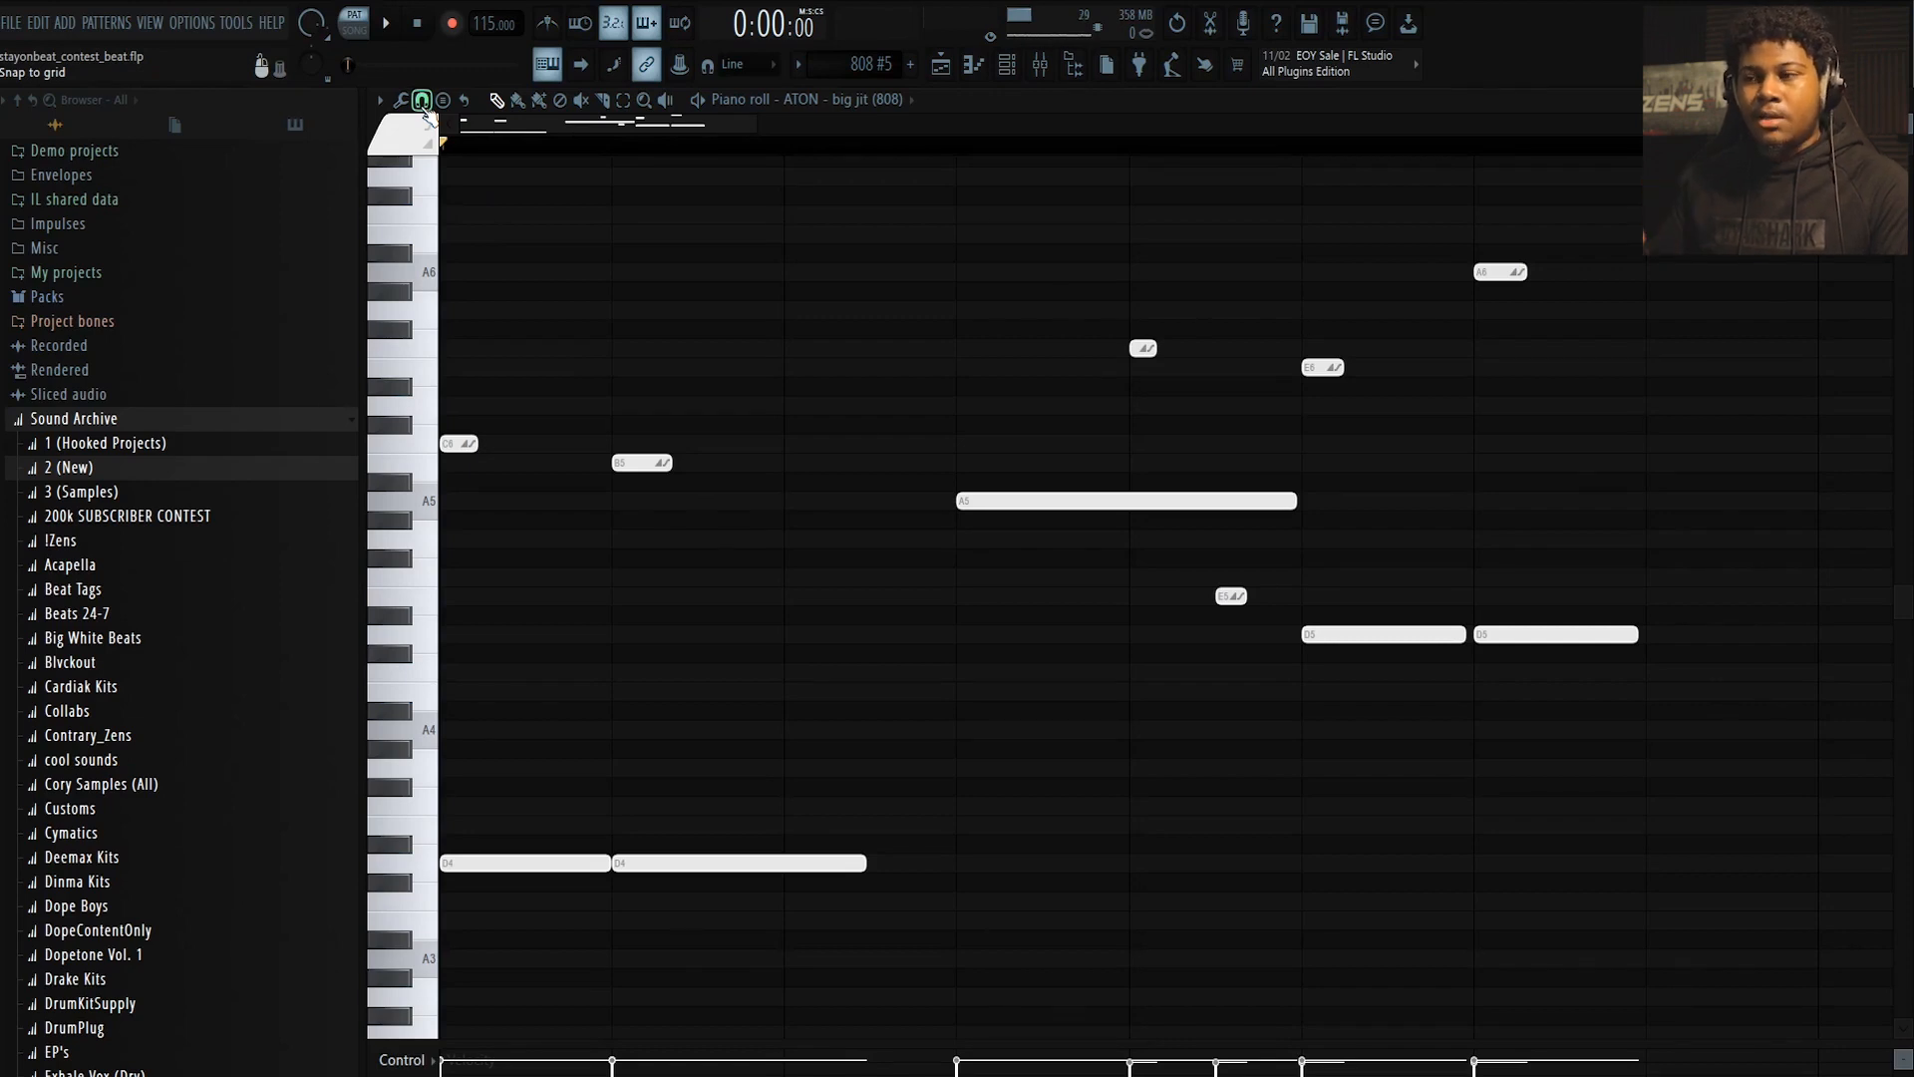
{"action": "scroll", "coordinate": [925, 374], "scroll_direction": "down", "scroll_amount": 1}
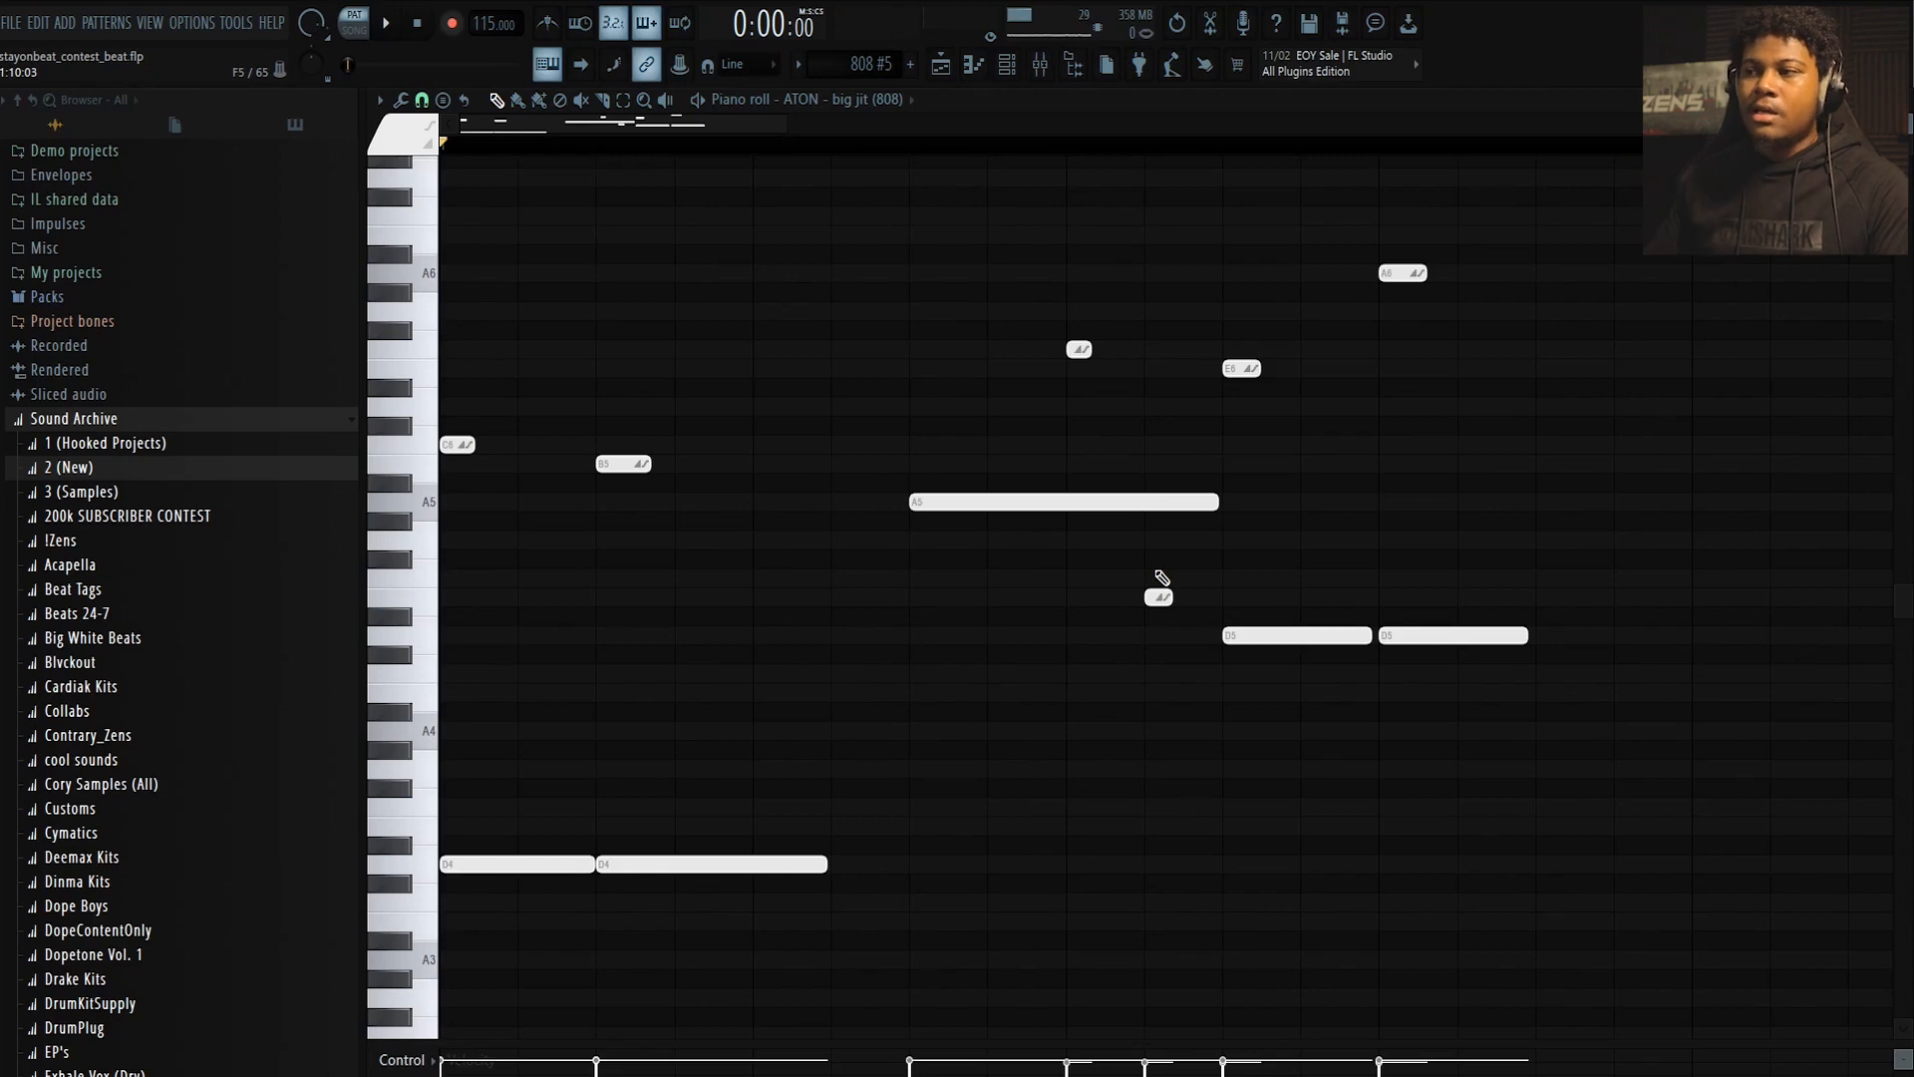
{"action": "scroll", "coordinate": [1222, 781], "scroll_direction": "up", "scroll_amount": 1}
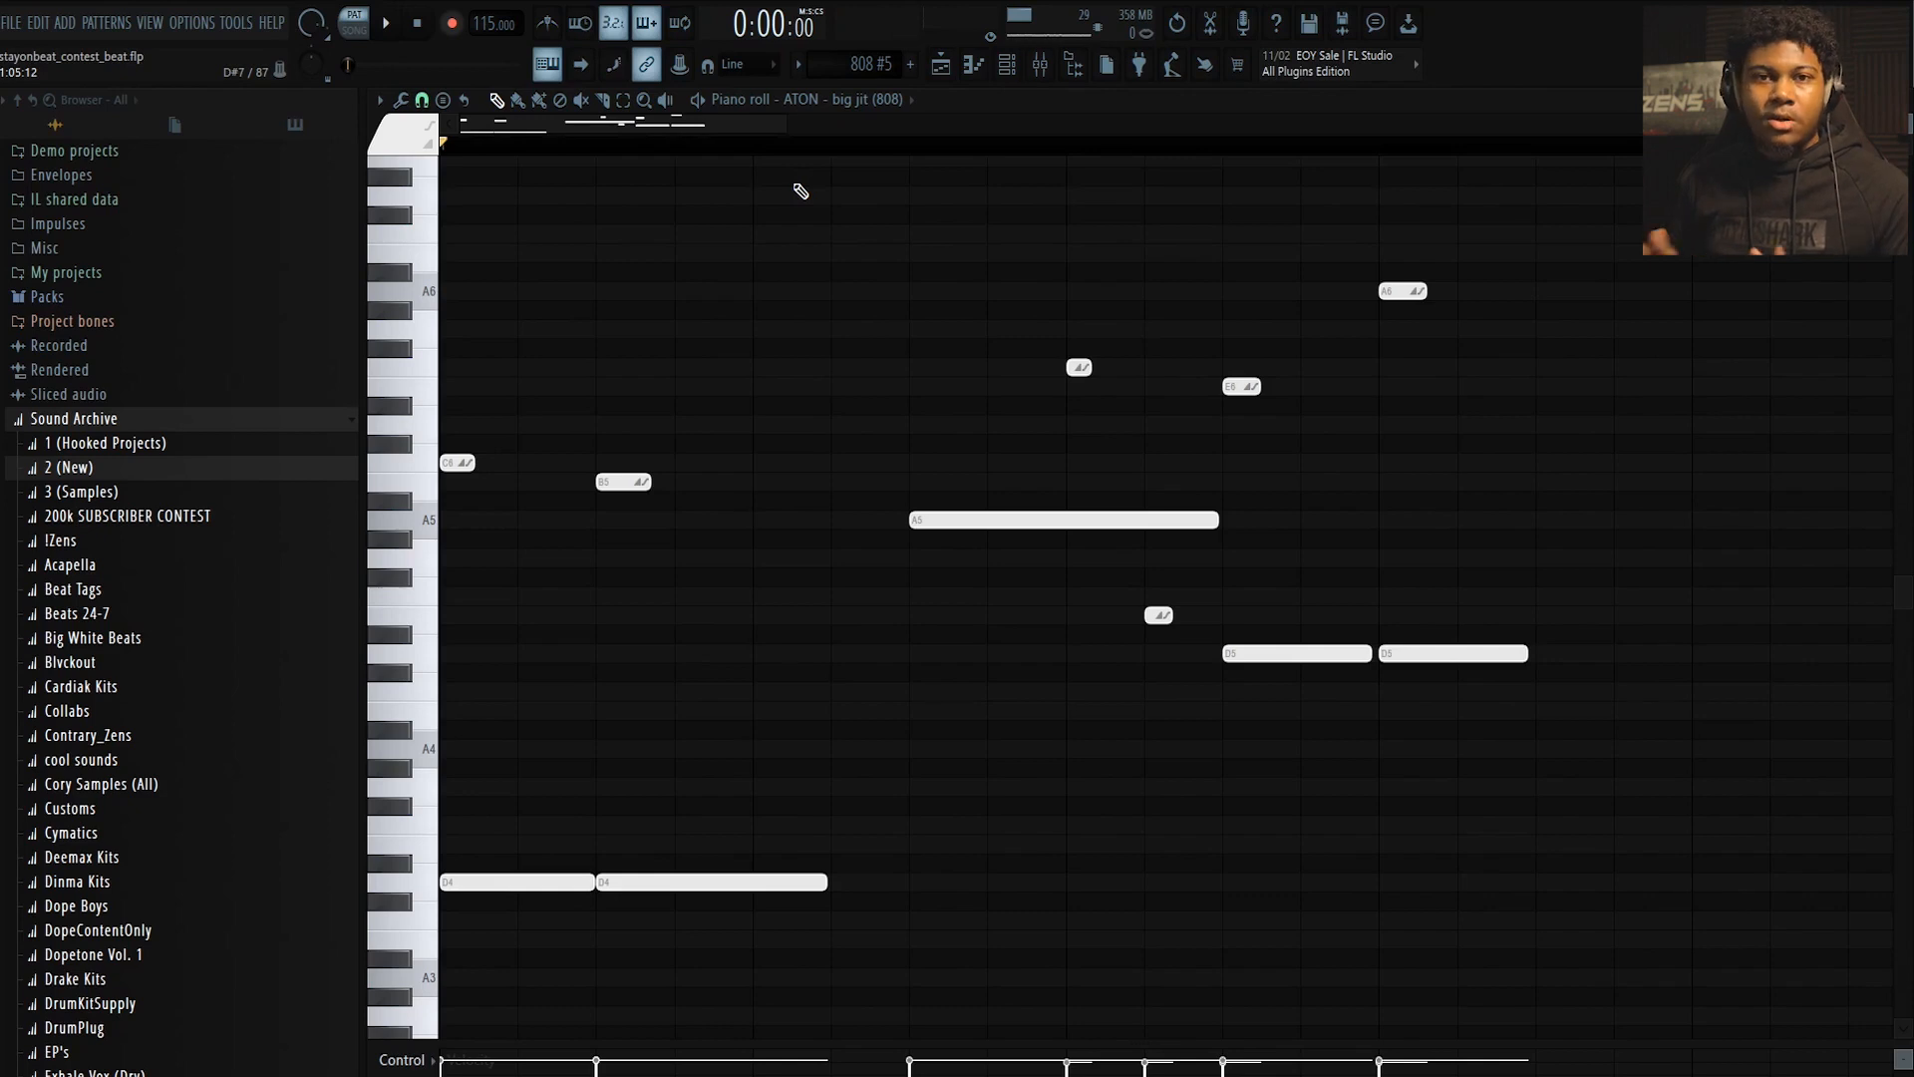
Open the 808 #2 pattern of the big jit (808) #2 channel in the piano roll, examine its full note range and play it
{"action": "key", "text": "F7"}
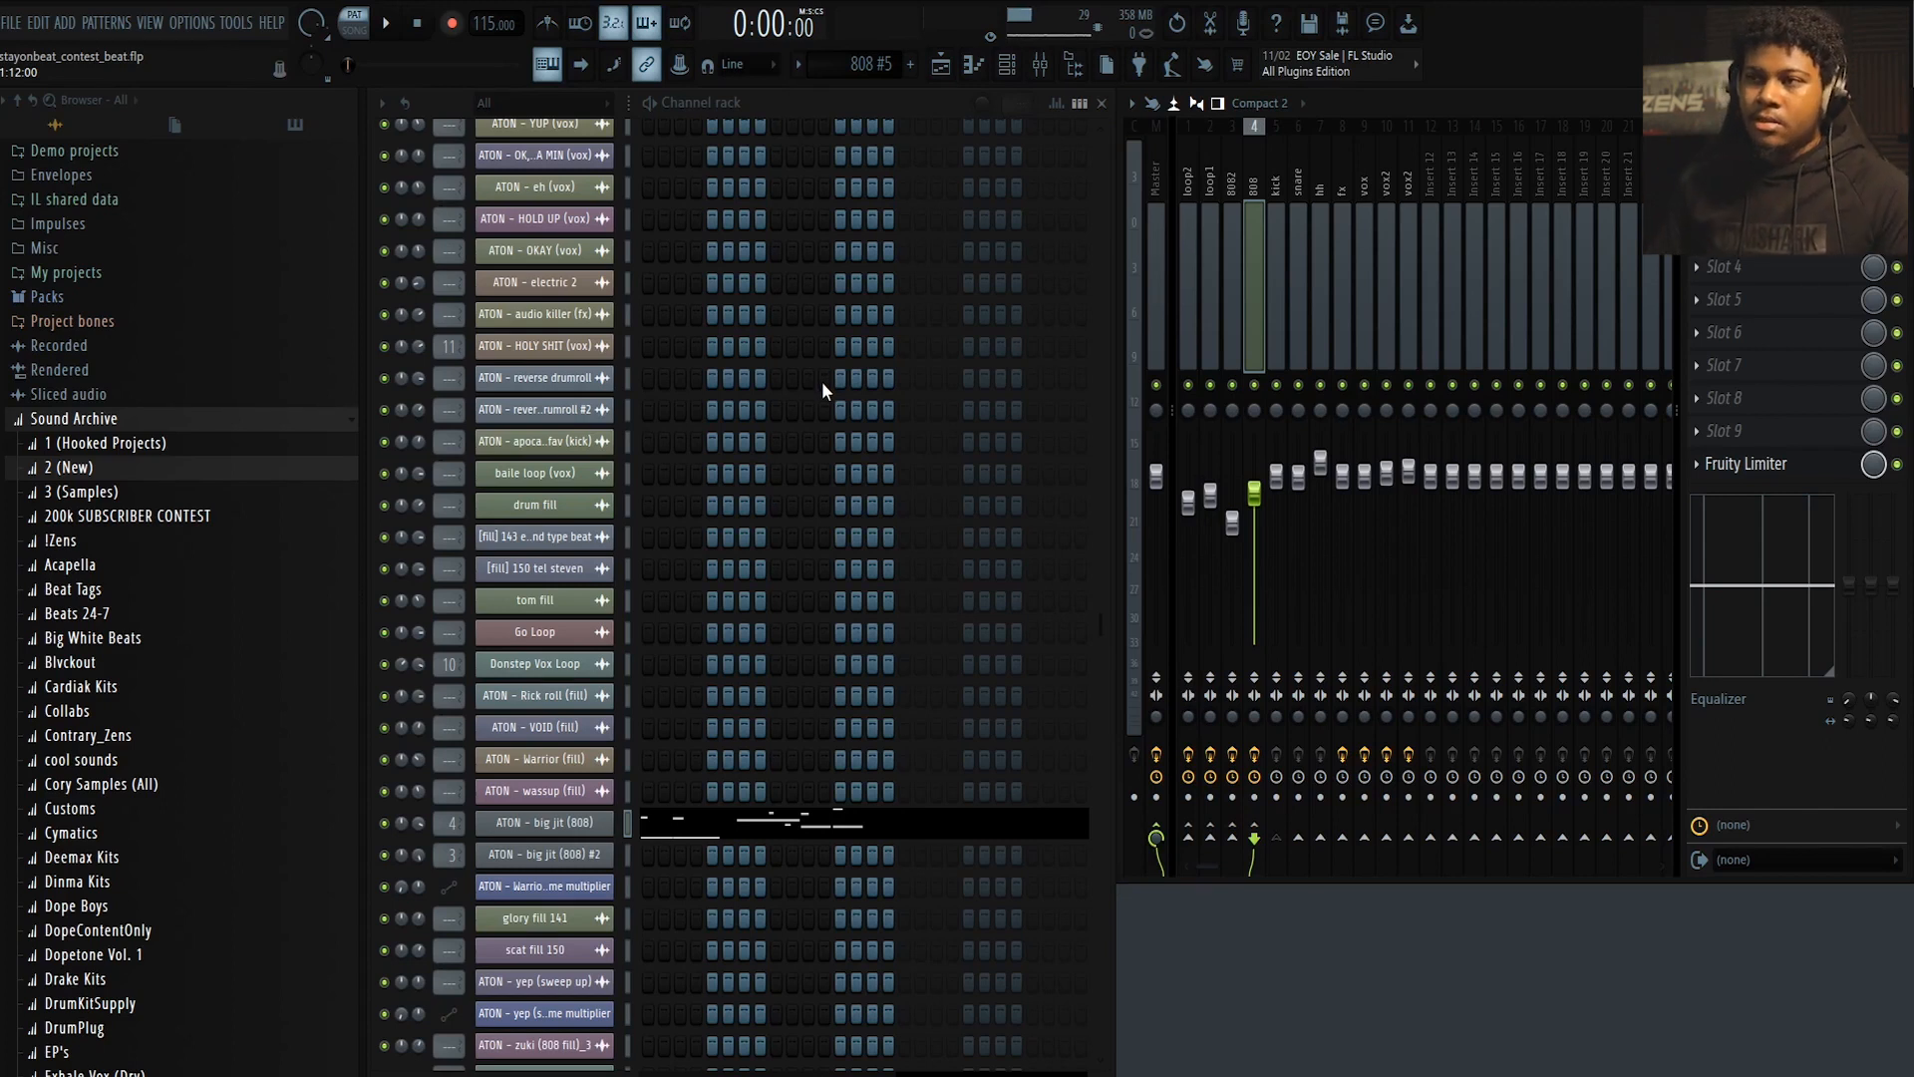
{"action": "key", "text": "F7"}
{"action": "left_click_drag", "start_coordinate": [867, 120], "coordinate": [1376, 206]}
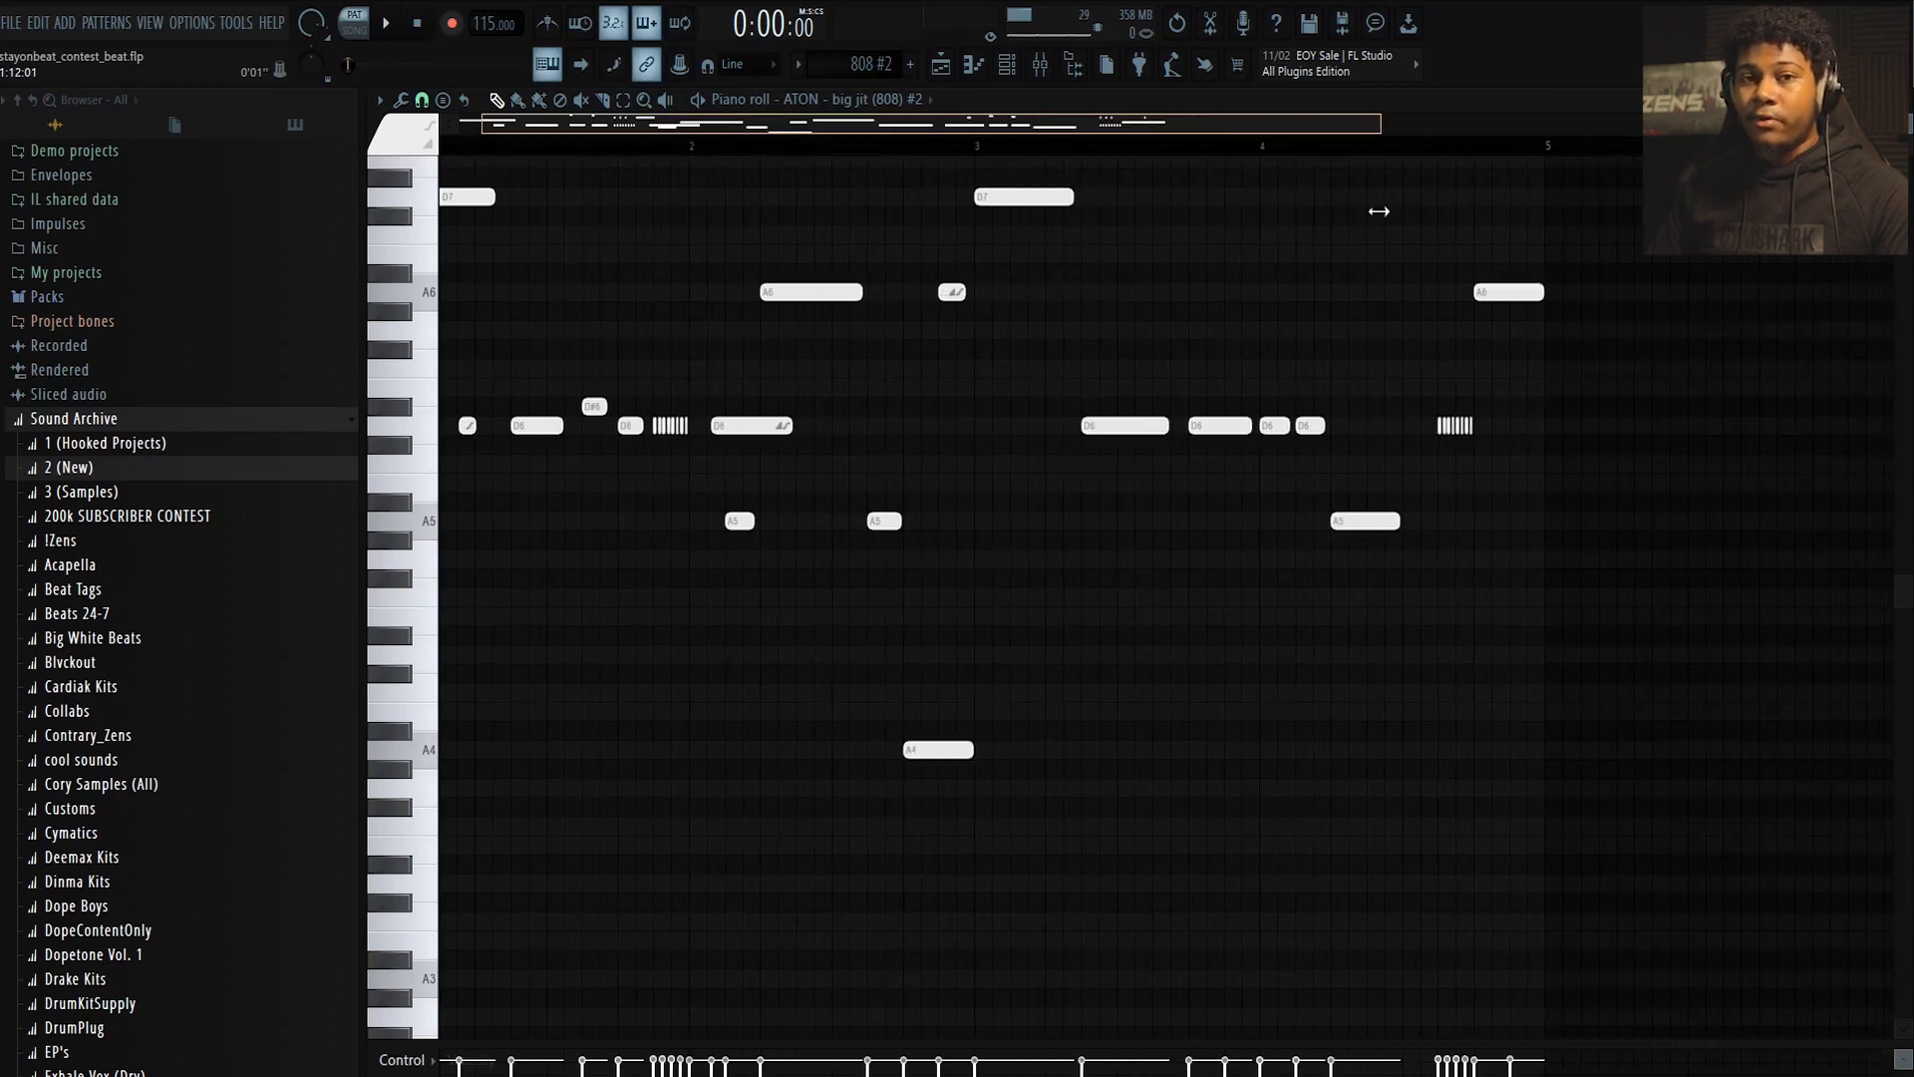
{"action": "scroll", "coordinate": [1392, 436], "scroll_direction": "up", "scroll_amount": 5}
{"action": "scroll", "coordinate": [1425, 571], "scroll_direction": "up", "scroll_amount": 6}
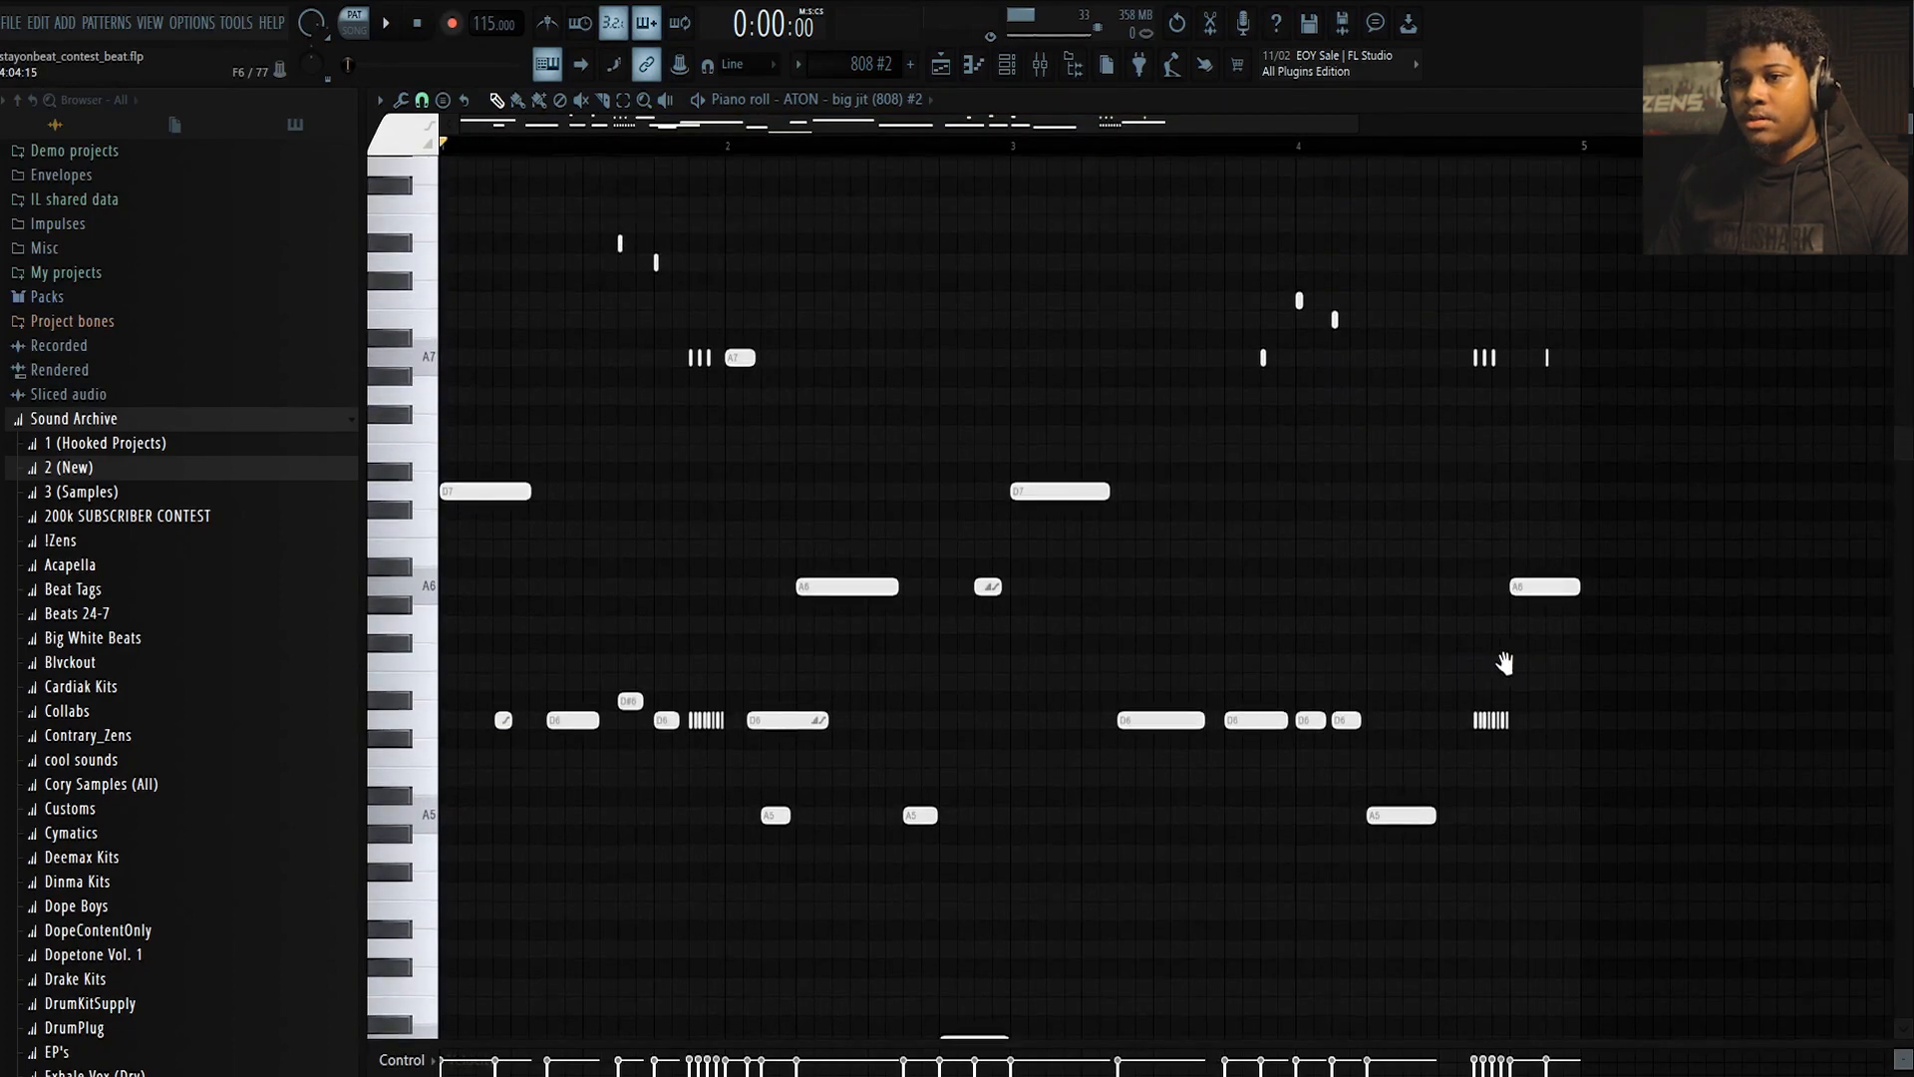
{"action": "key", "text": "space"}
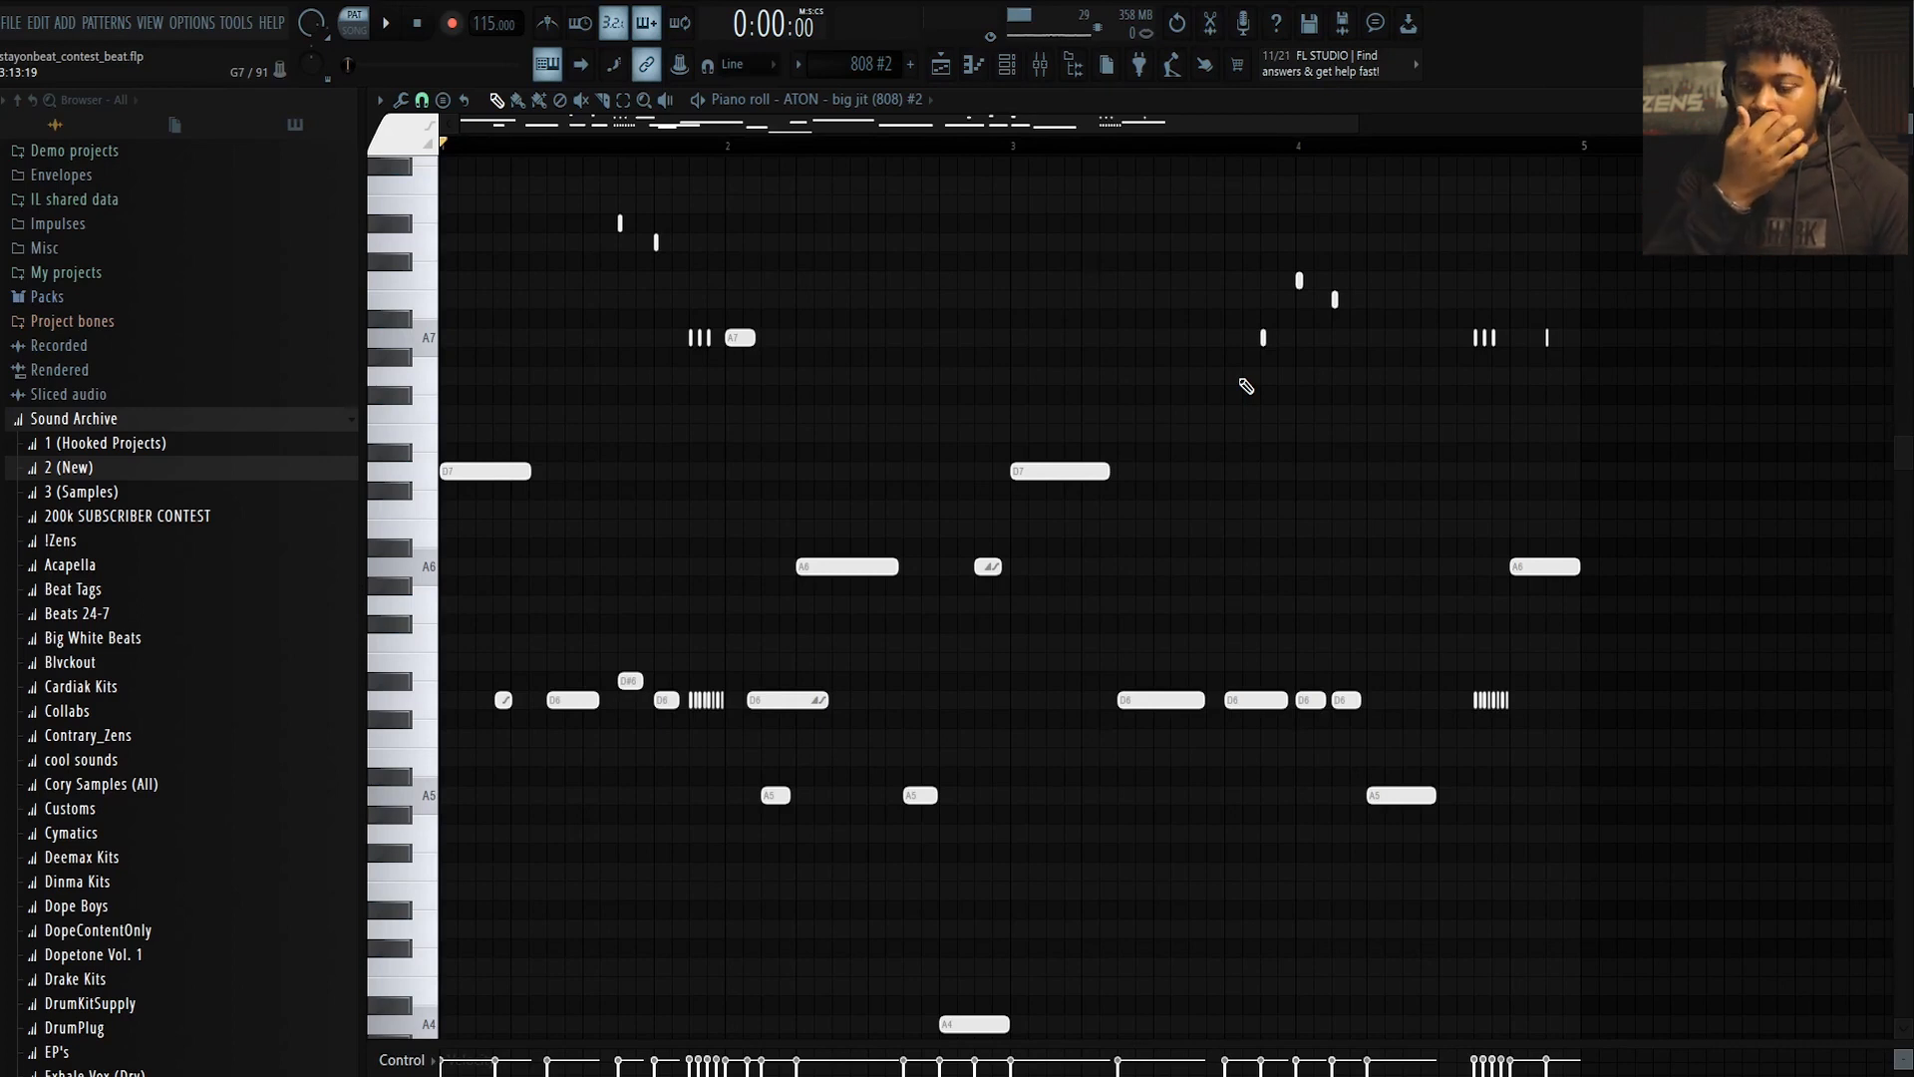
Select the 8082 mixer track and inspect its Fruity Chorus settings
{"action": "key", "text": "F7"}
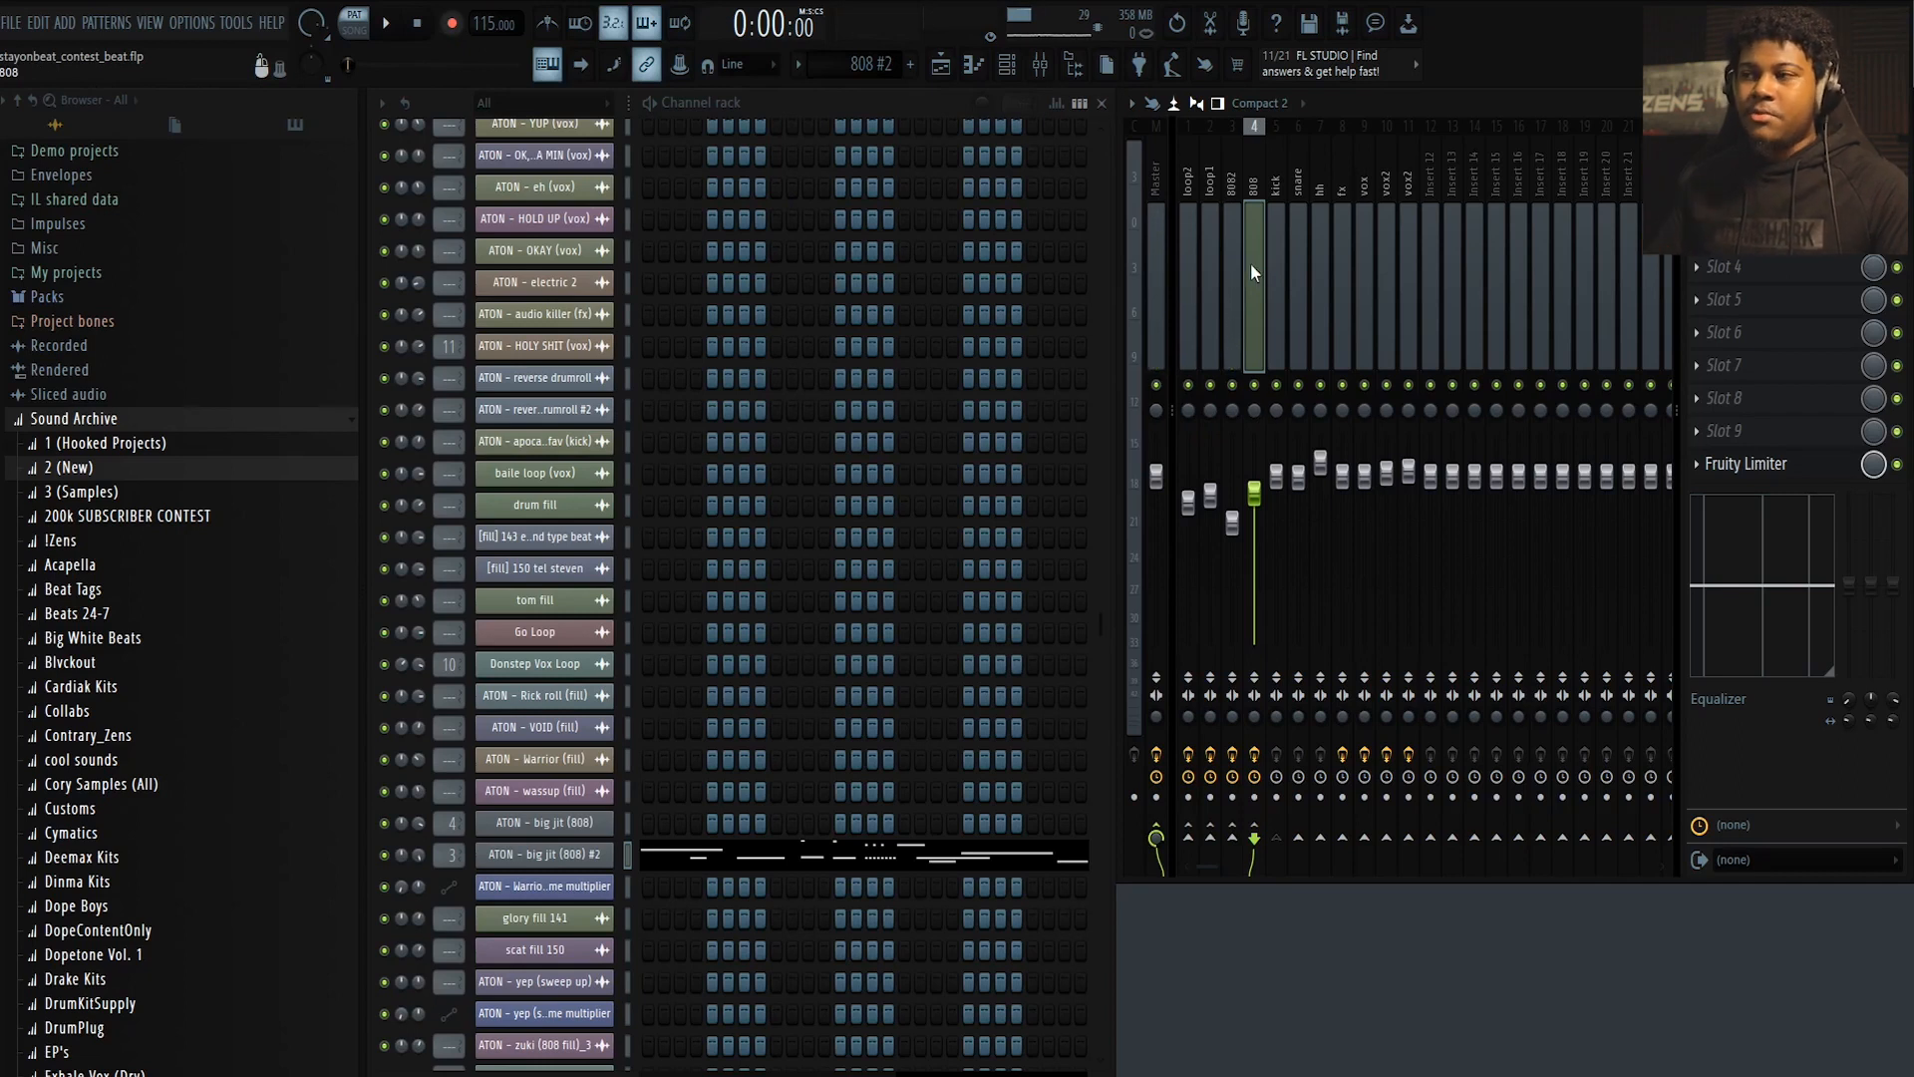
{"action": "left_click", "coordinate": [1232, 456]}
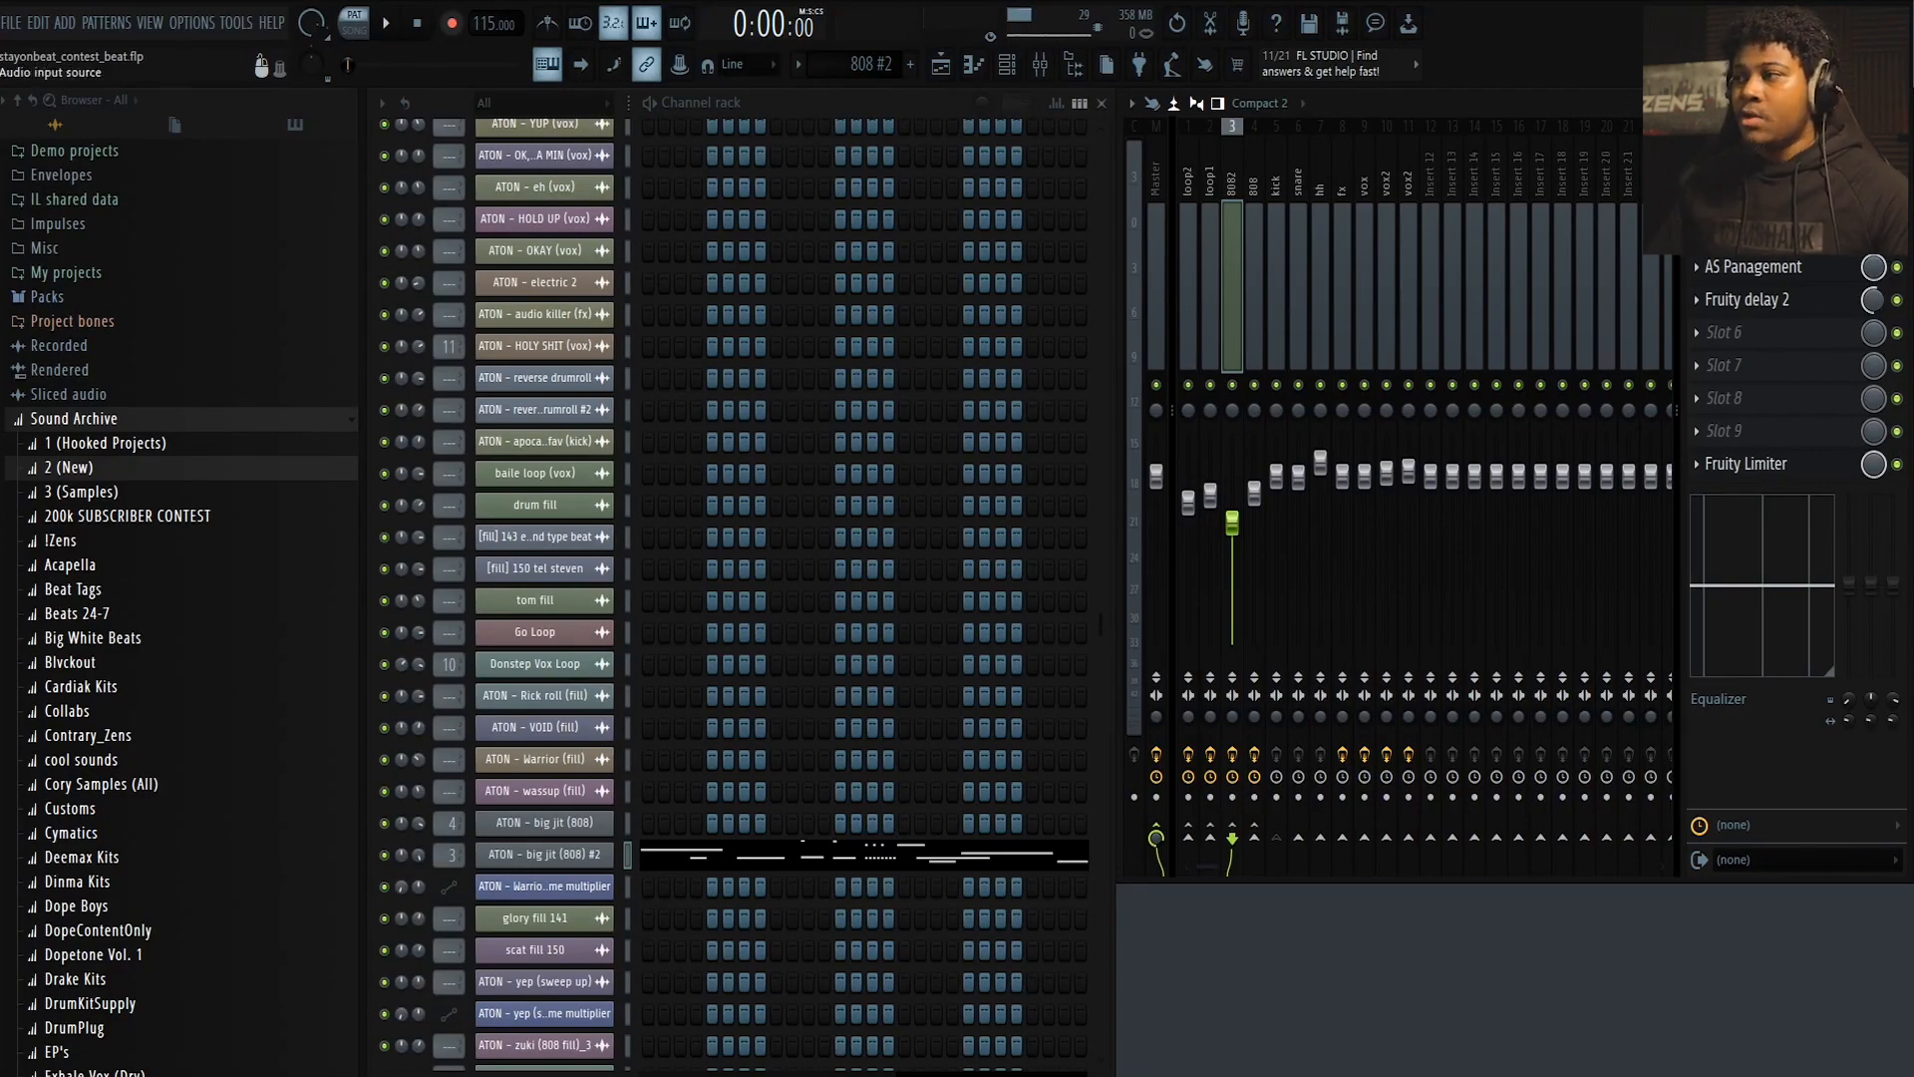
{"action": "left_click", "coordinate": [1746, 168]}
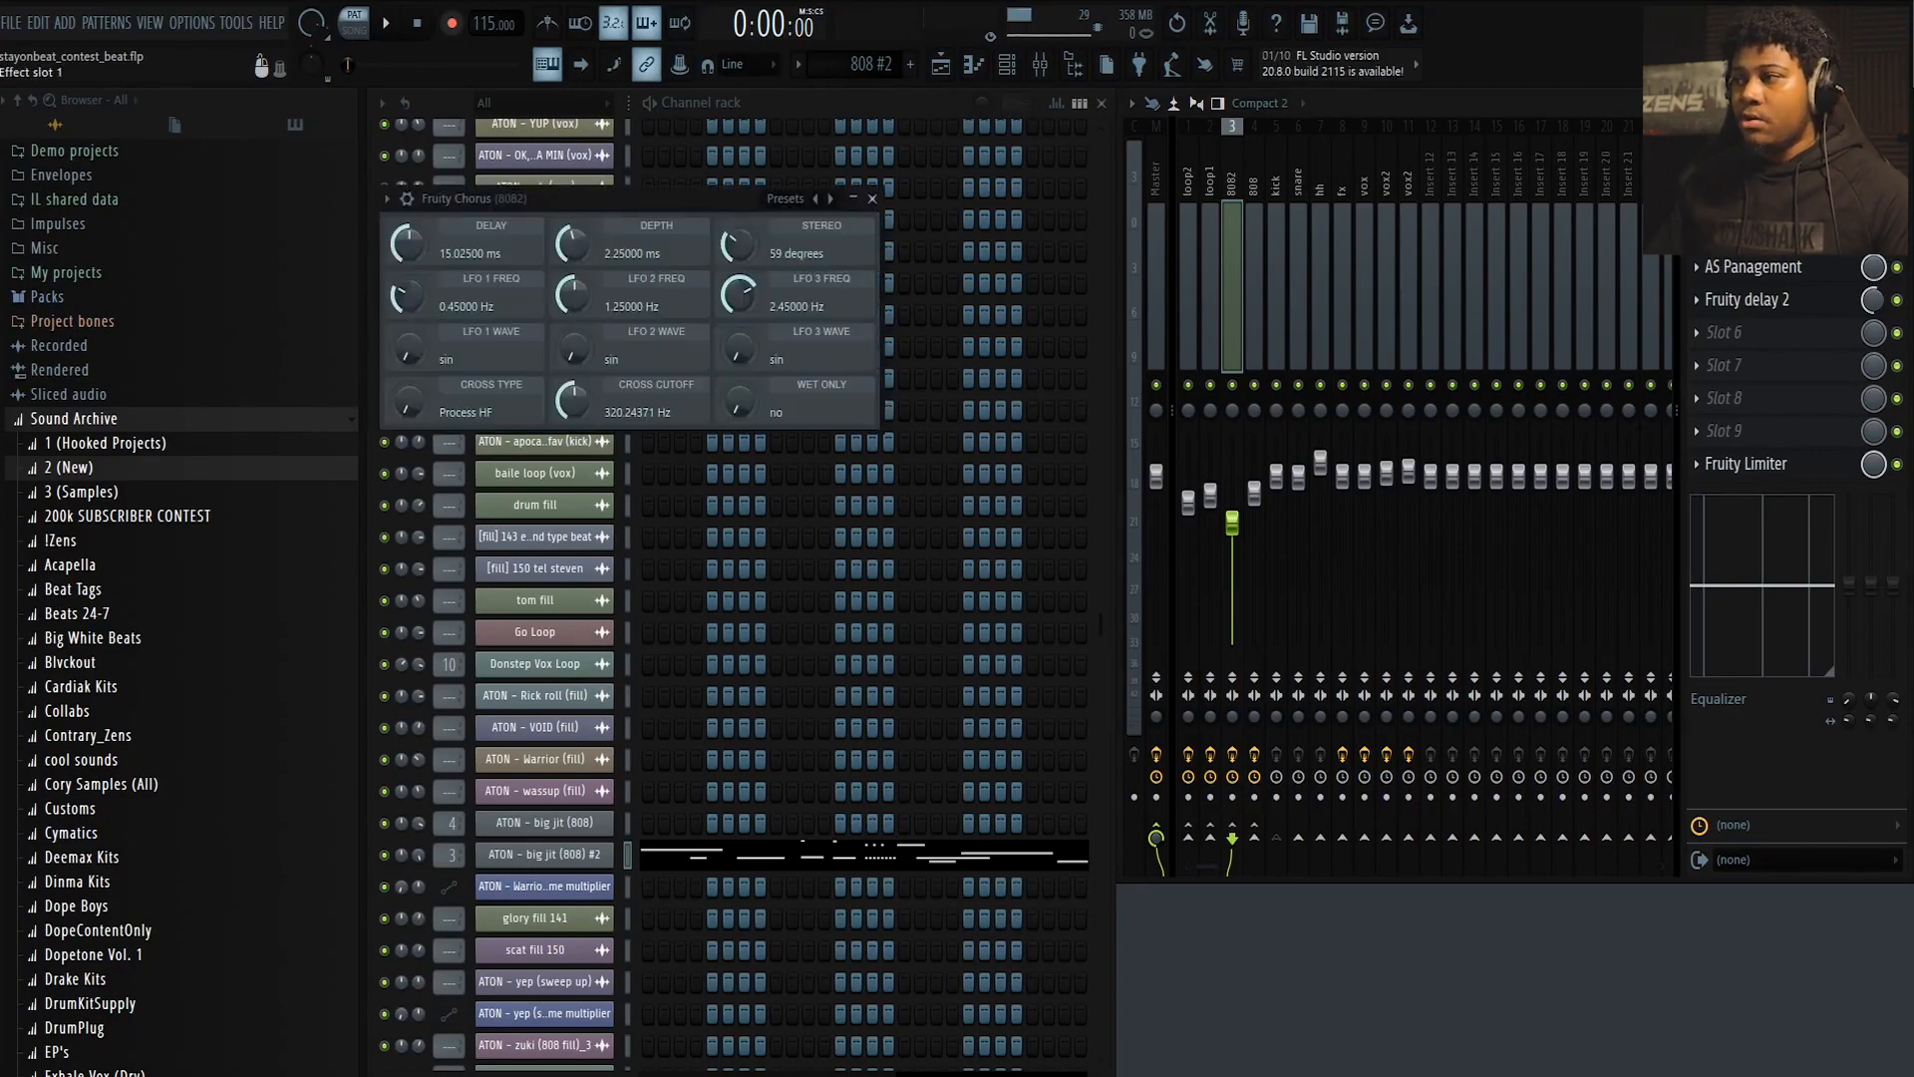
{"action": "left_click", "coordinate": [873, 198]}
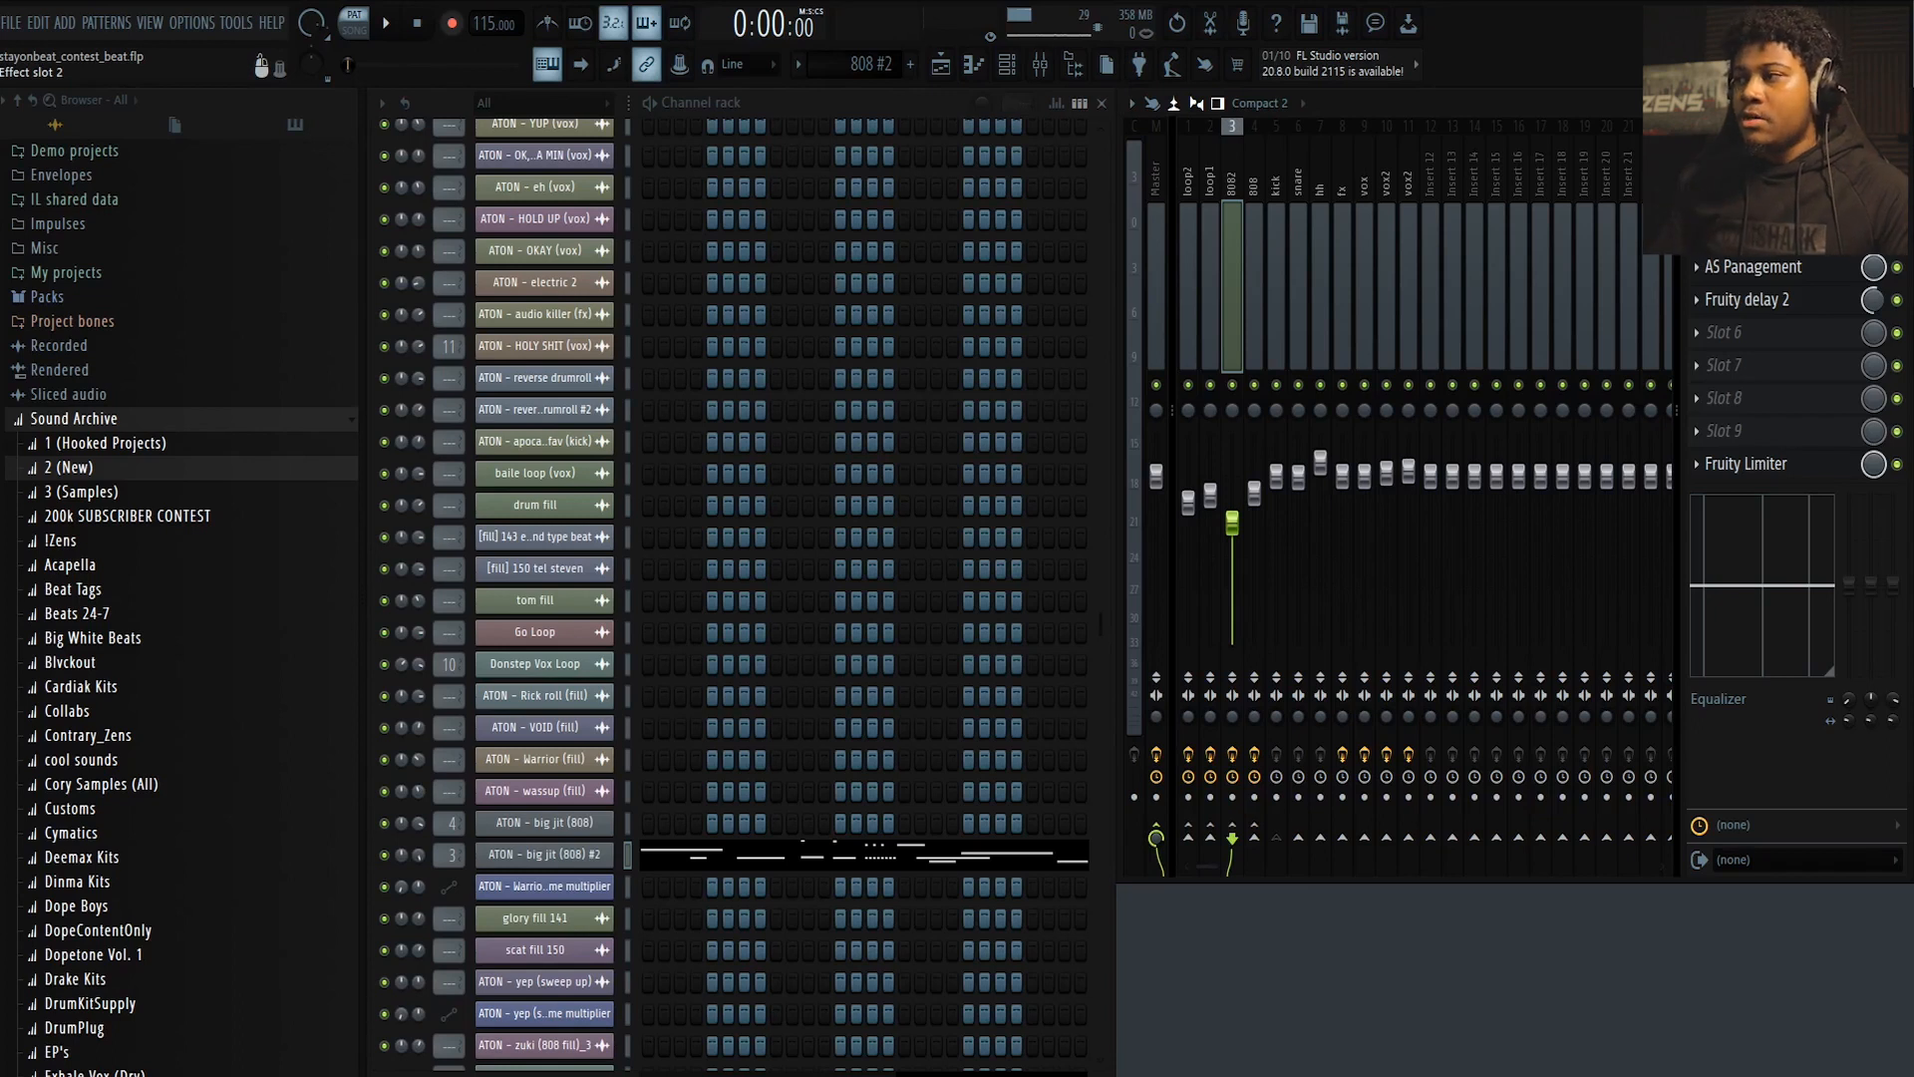
Inspect the Ambience reverb and the Fruity parametric EQ 2 curve on the 8082 mixer track
{"action": "left_click", "coordinate": [1750, 200]}
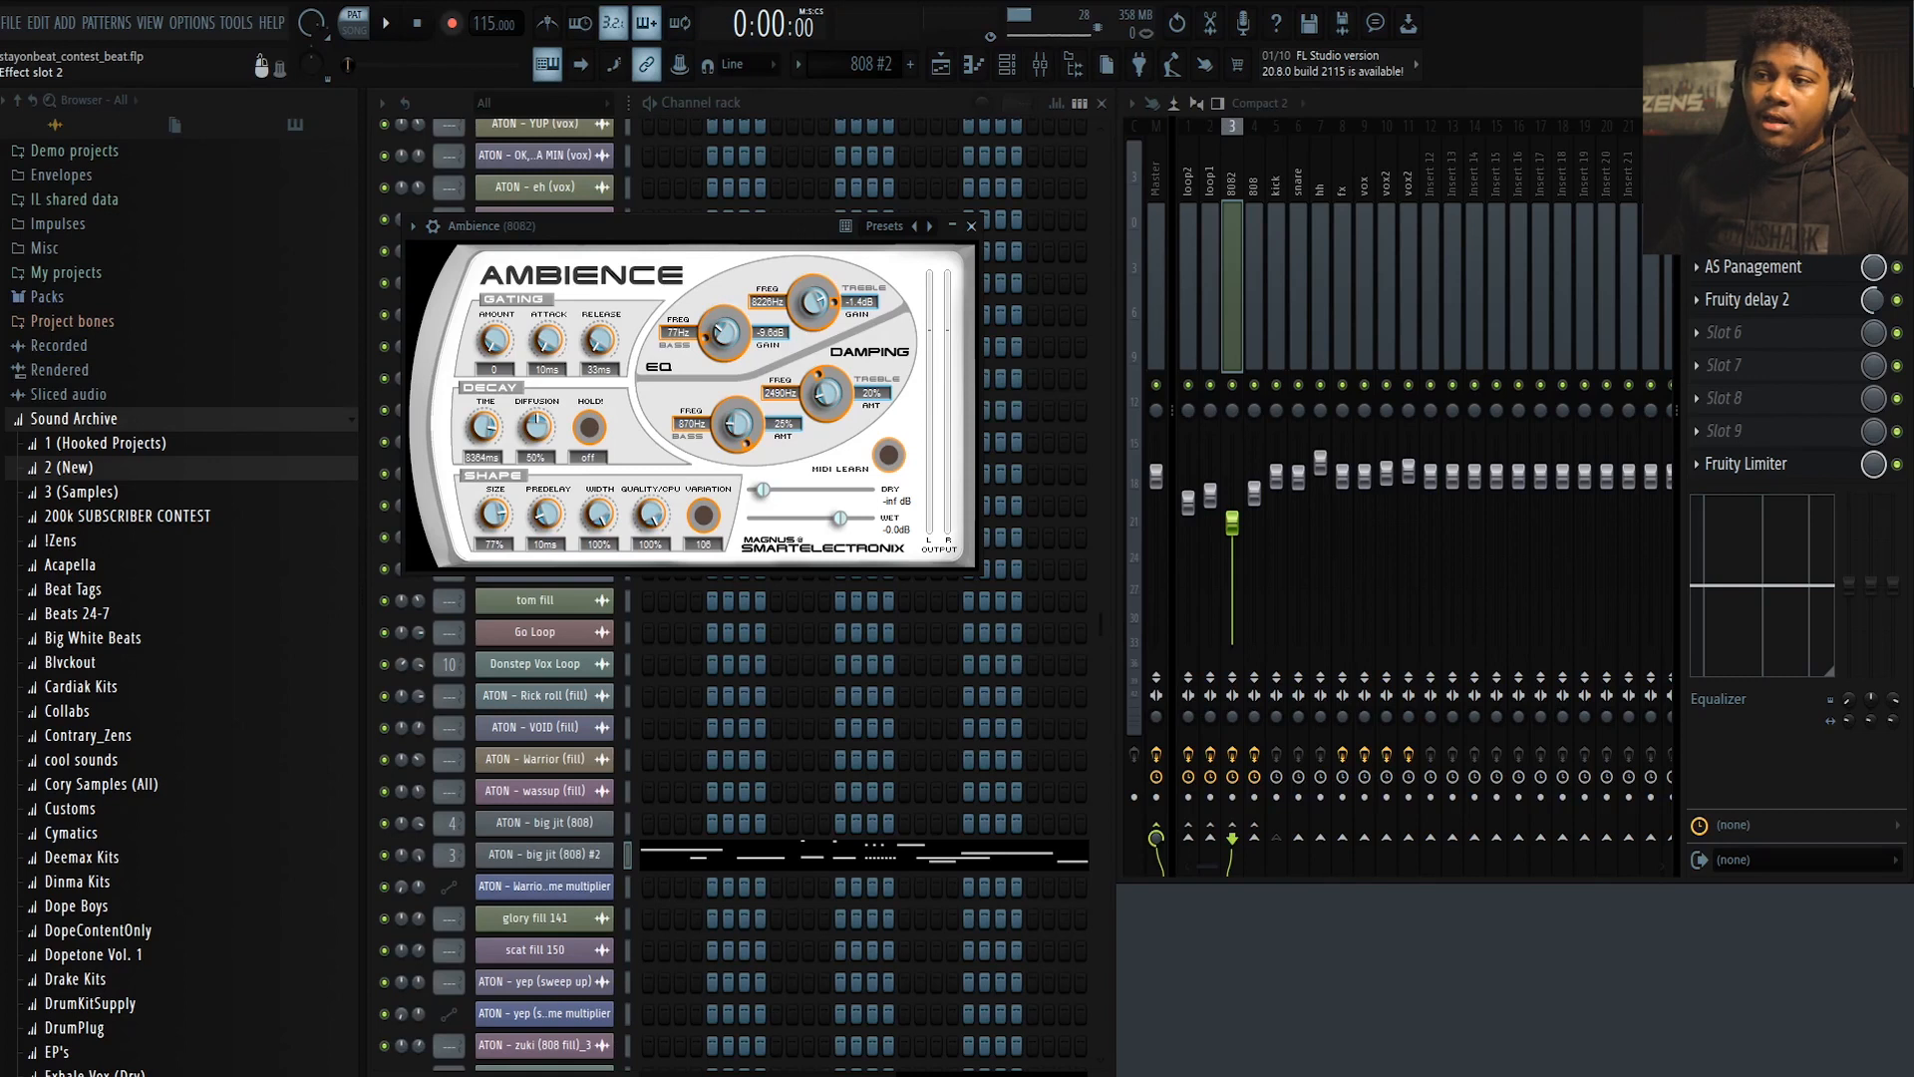
{"action": "left_click_drag", "start_coordinate": [850, 225], "coordinate": [843, 284]}
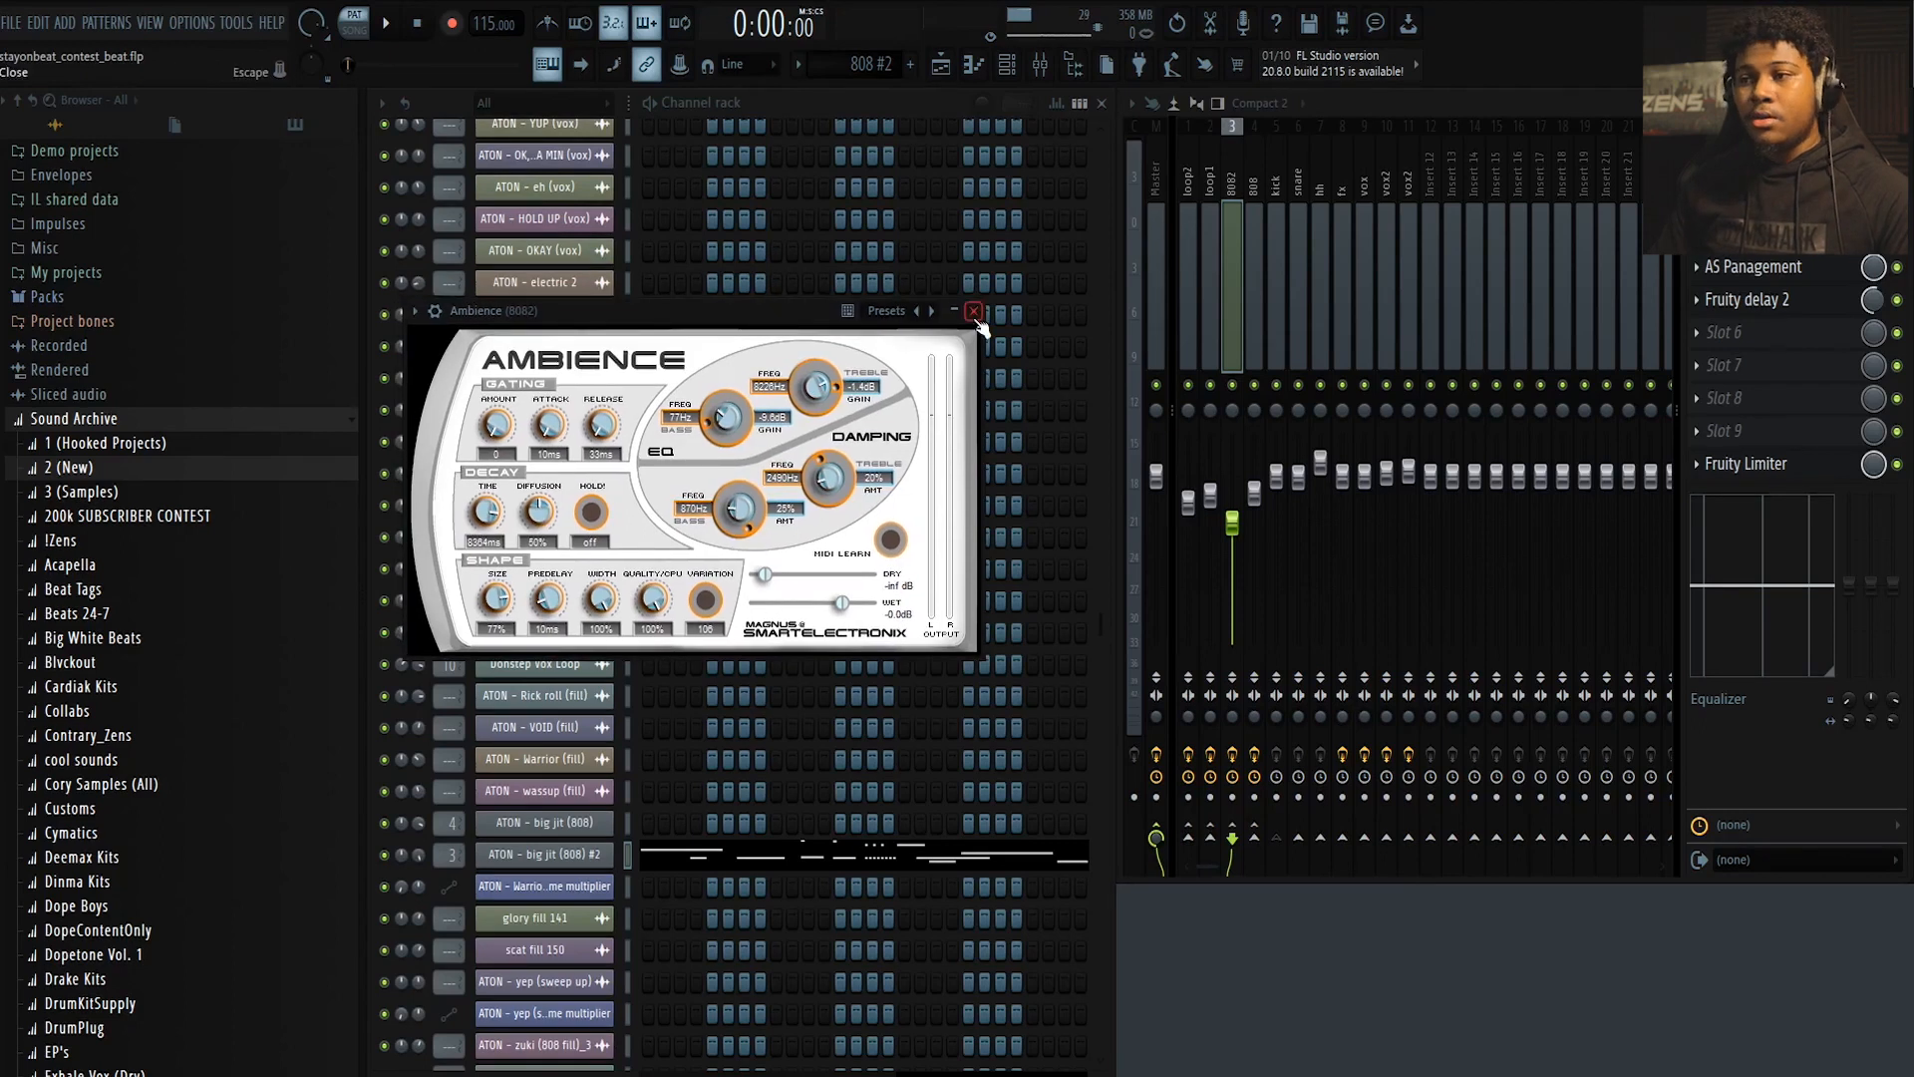
{"action": "left_click", "coordinate": [964, 285]}
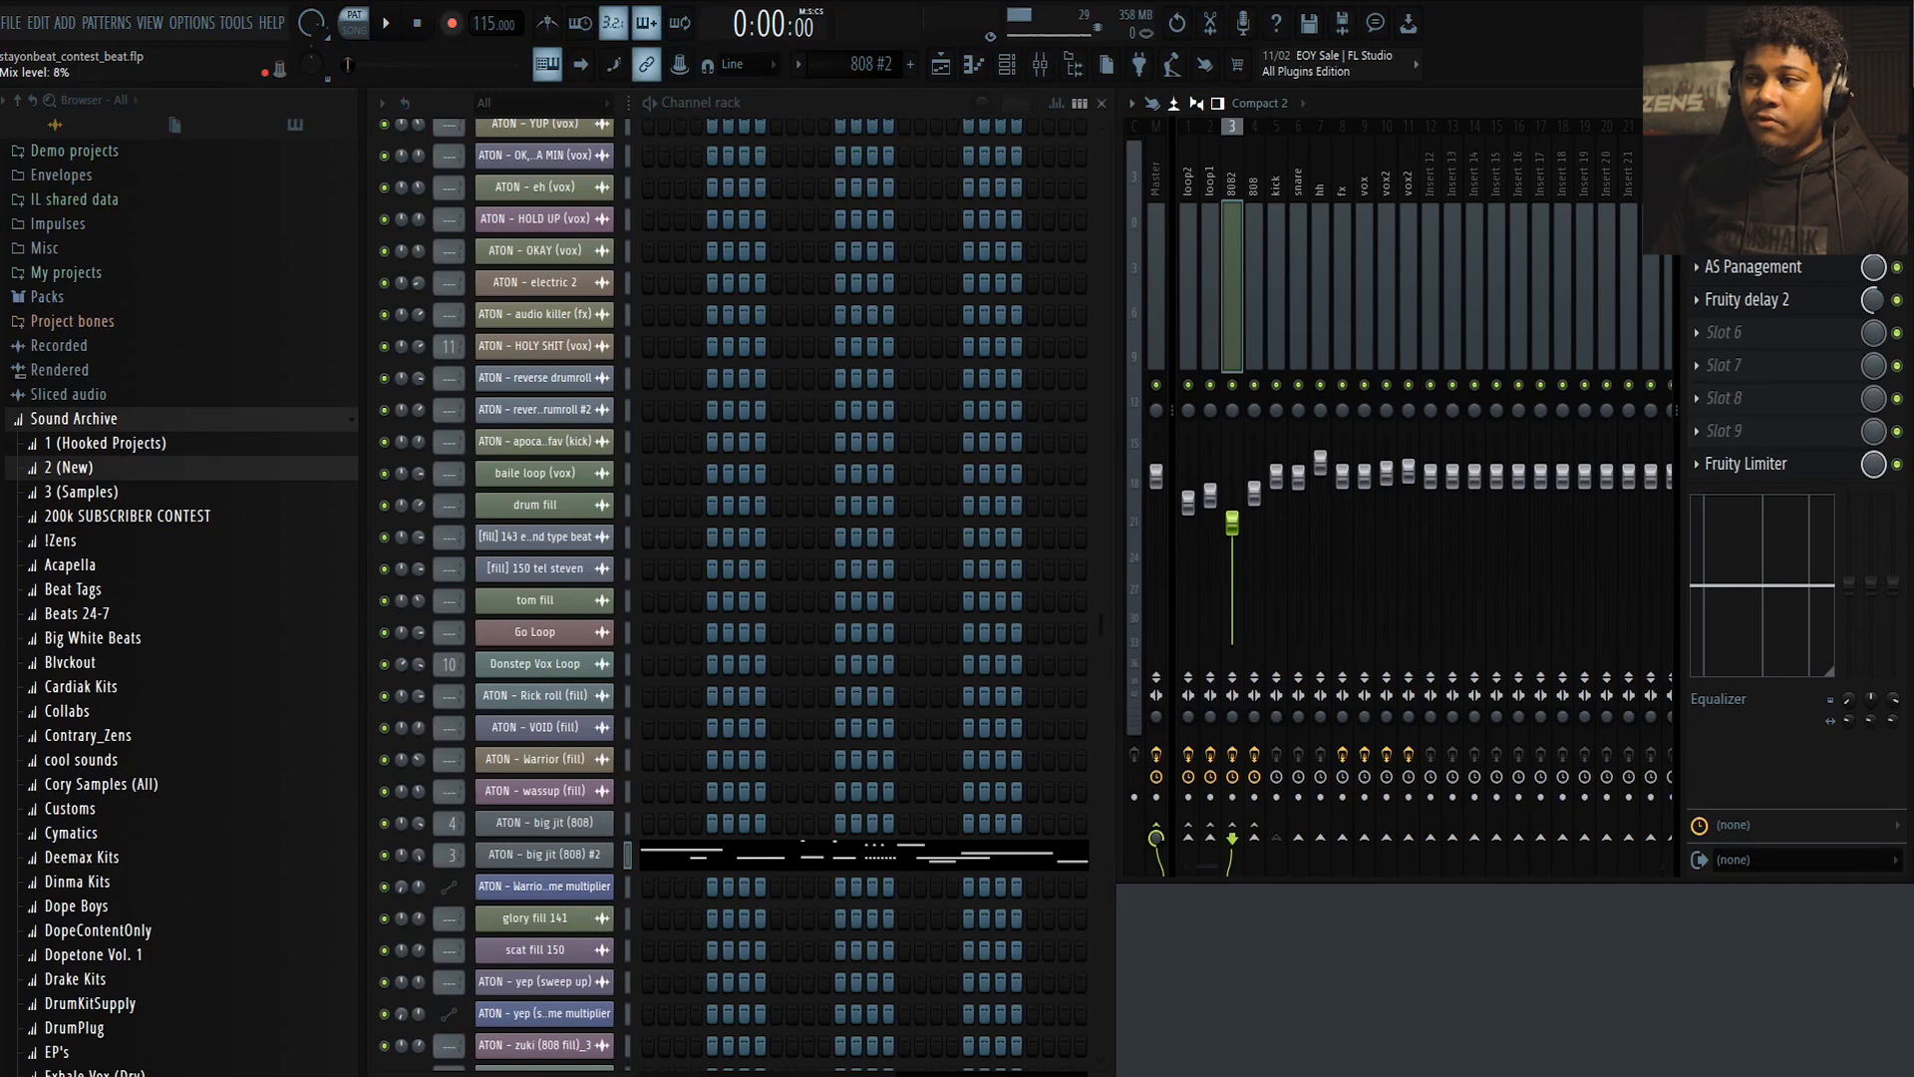
{"action": "left_click", "coordinate": [1780, 254]}
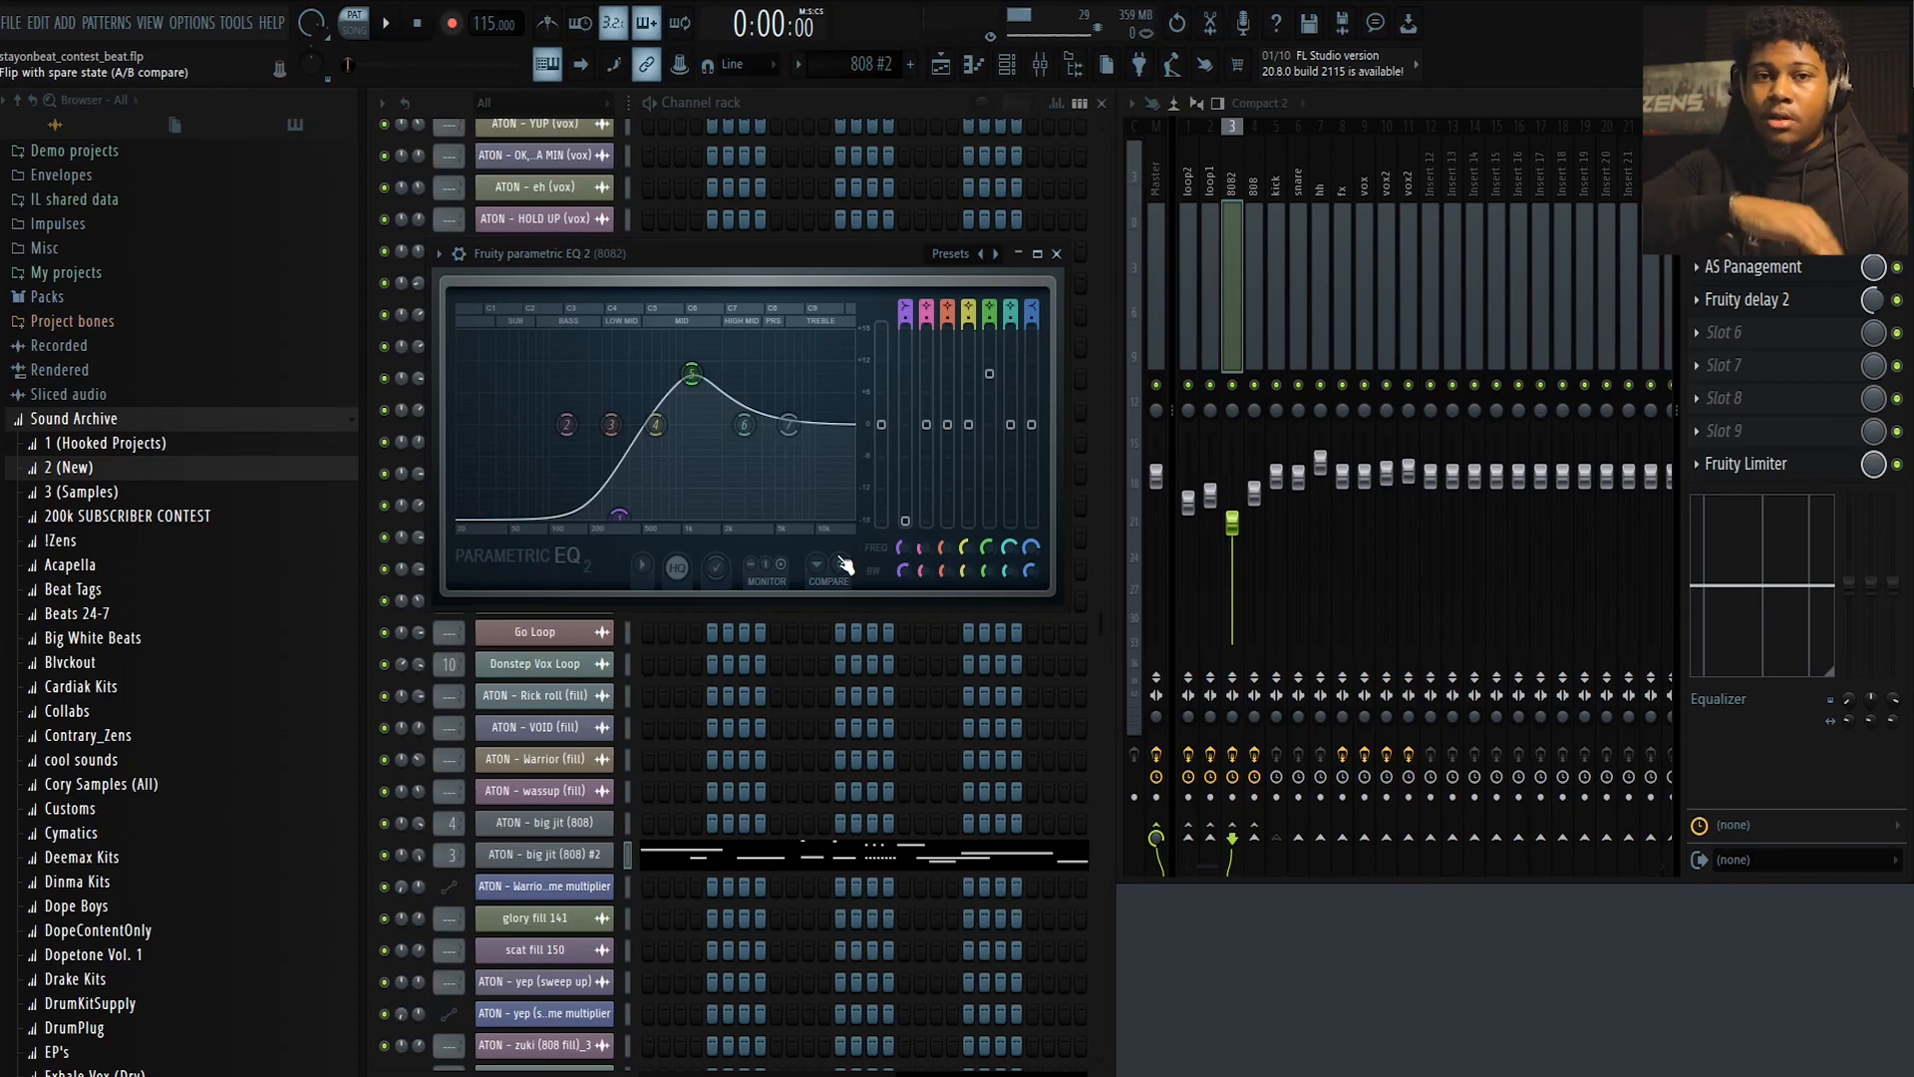
Examine the AS Panagement effect on the 8082 track, including its preset list and panning field
{"action": "left_click", "coordinate": [1824, 272]}
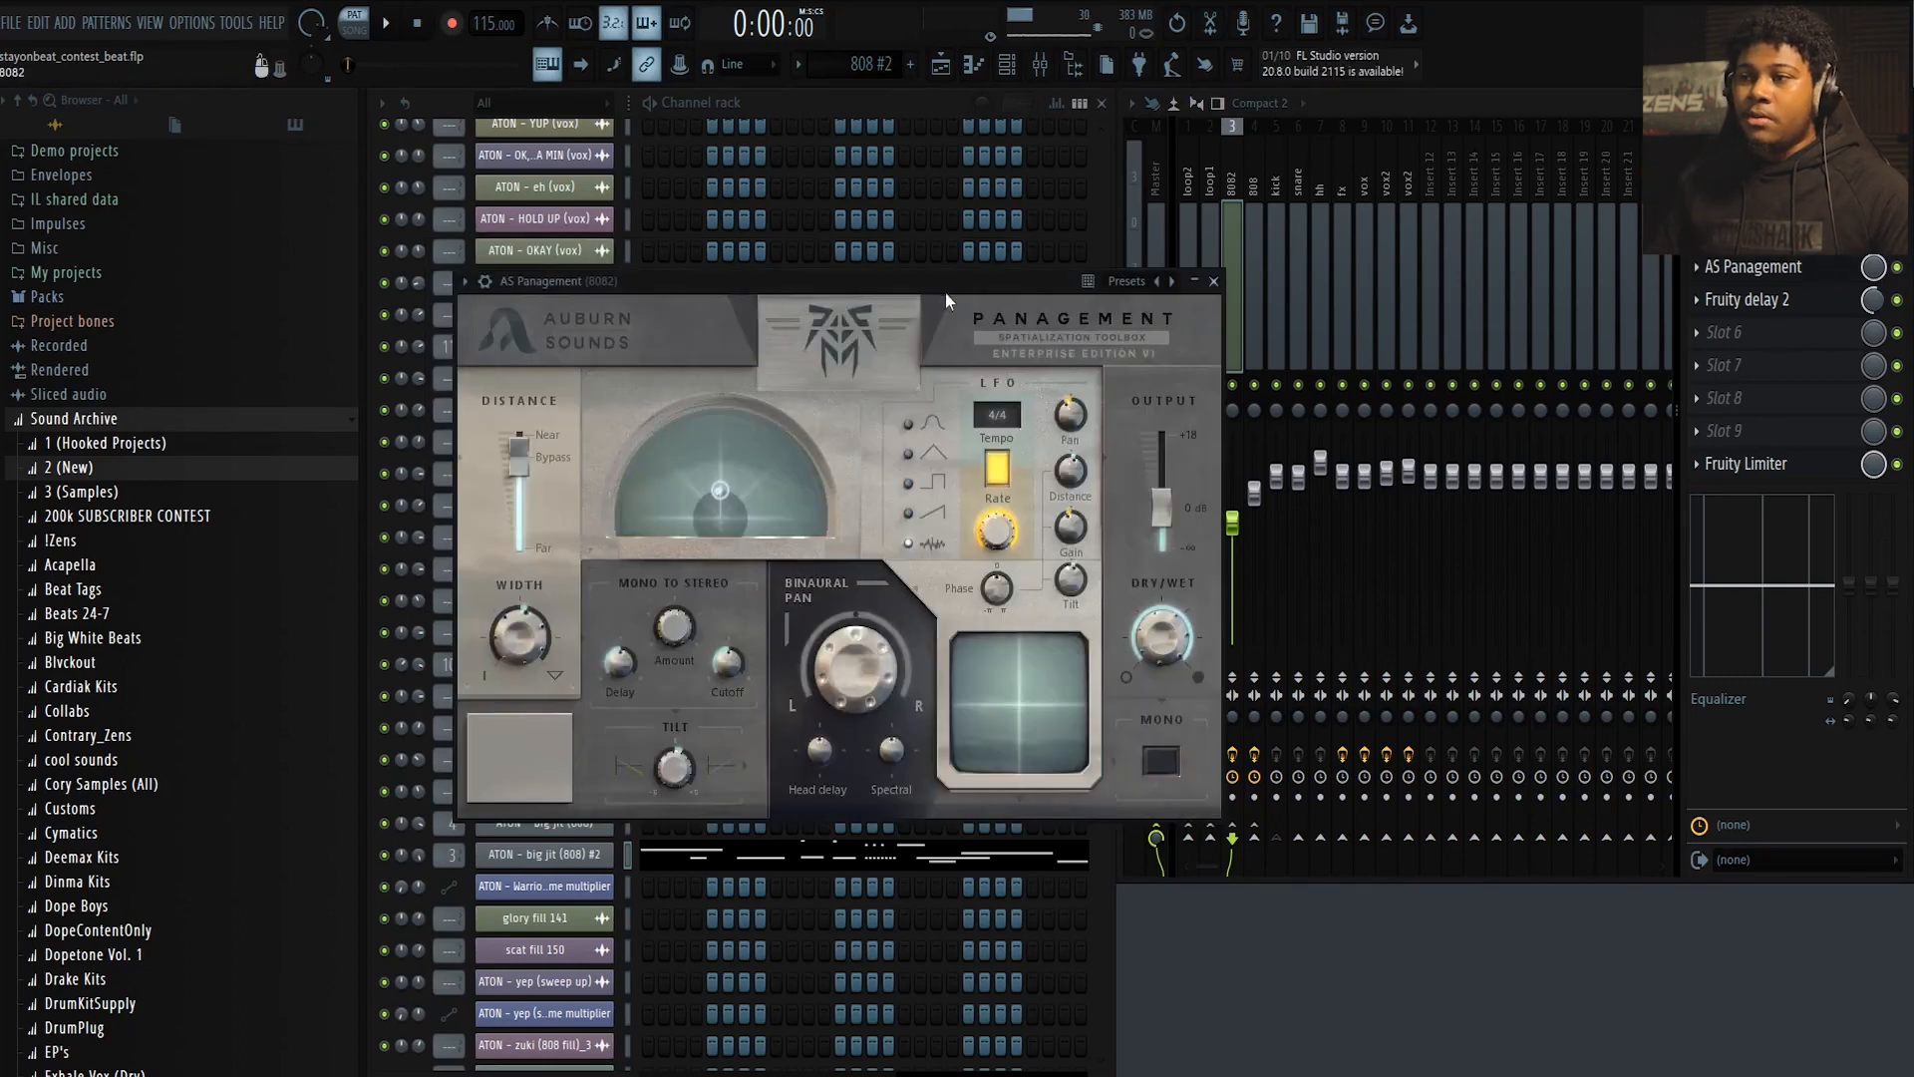
{"action": "left_click_drag", "start_coordinate": [954, 279], "coordinate": [897, 286]}
{"action": "left_click", "coordinate": [1068, 287]}
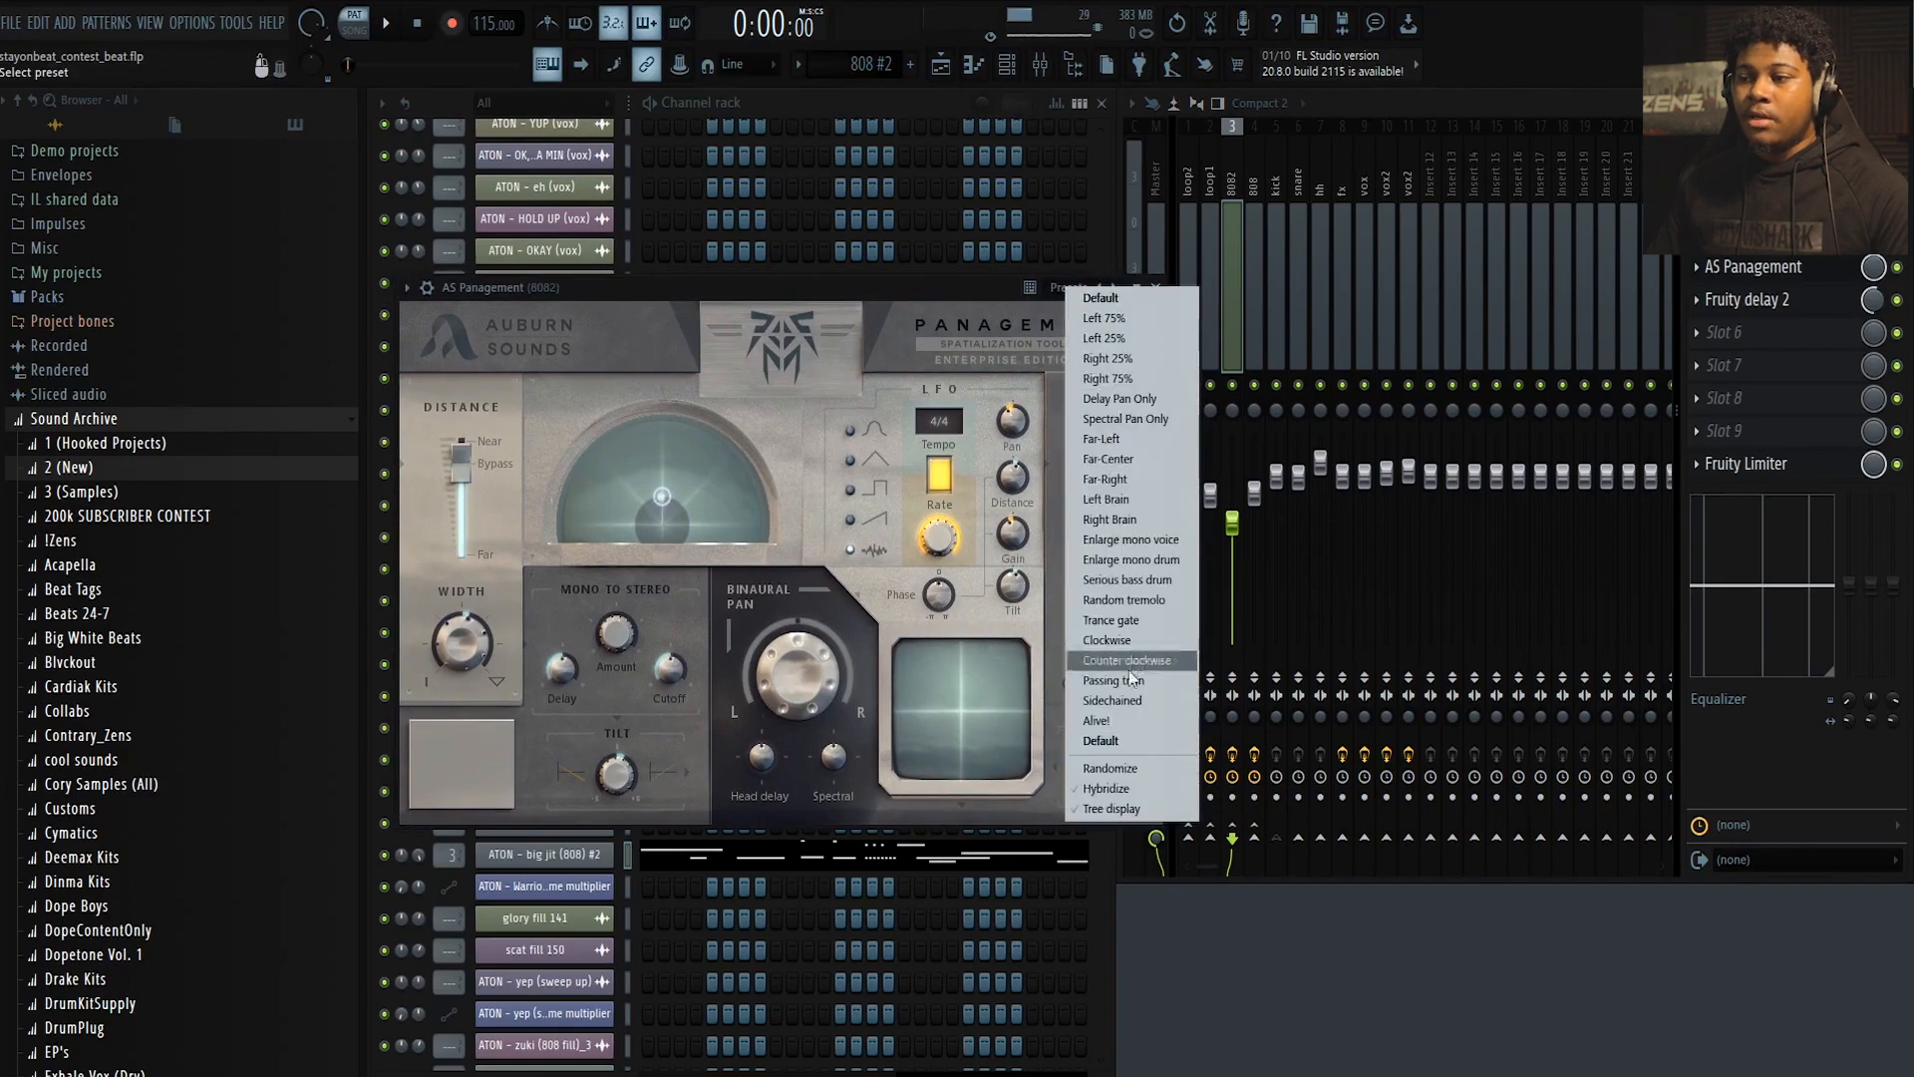
{"action": "left_click", "coordinate": [941, 296]}
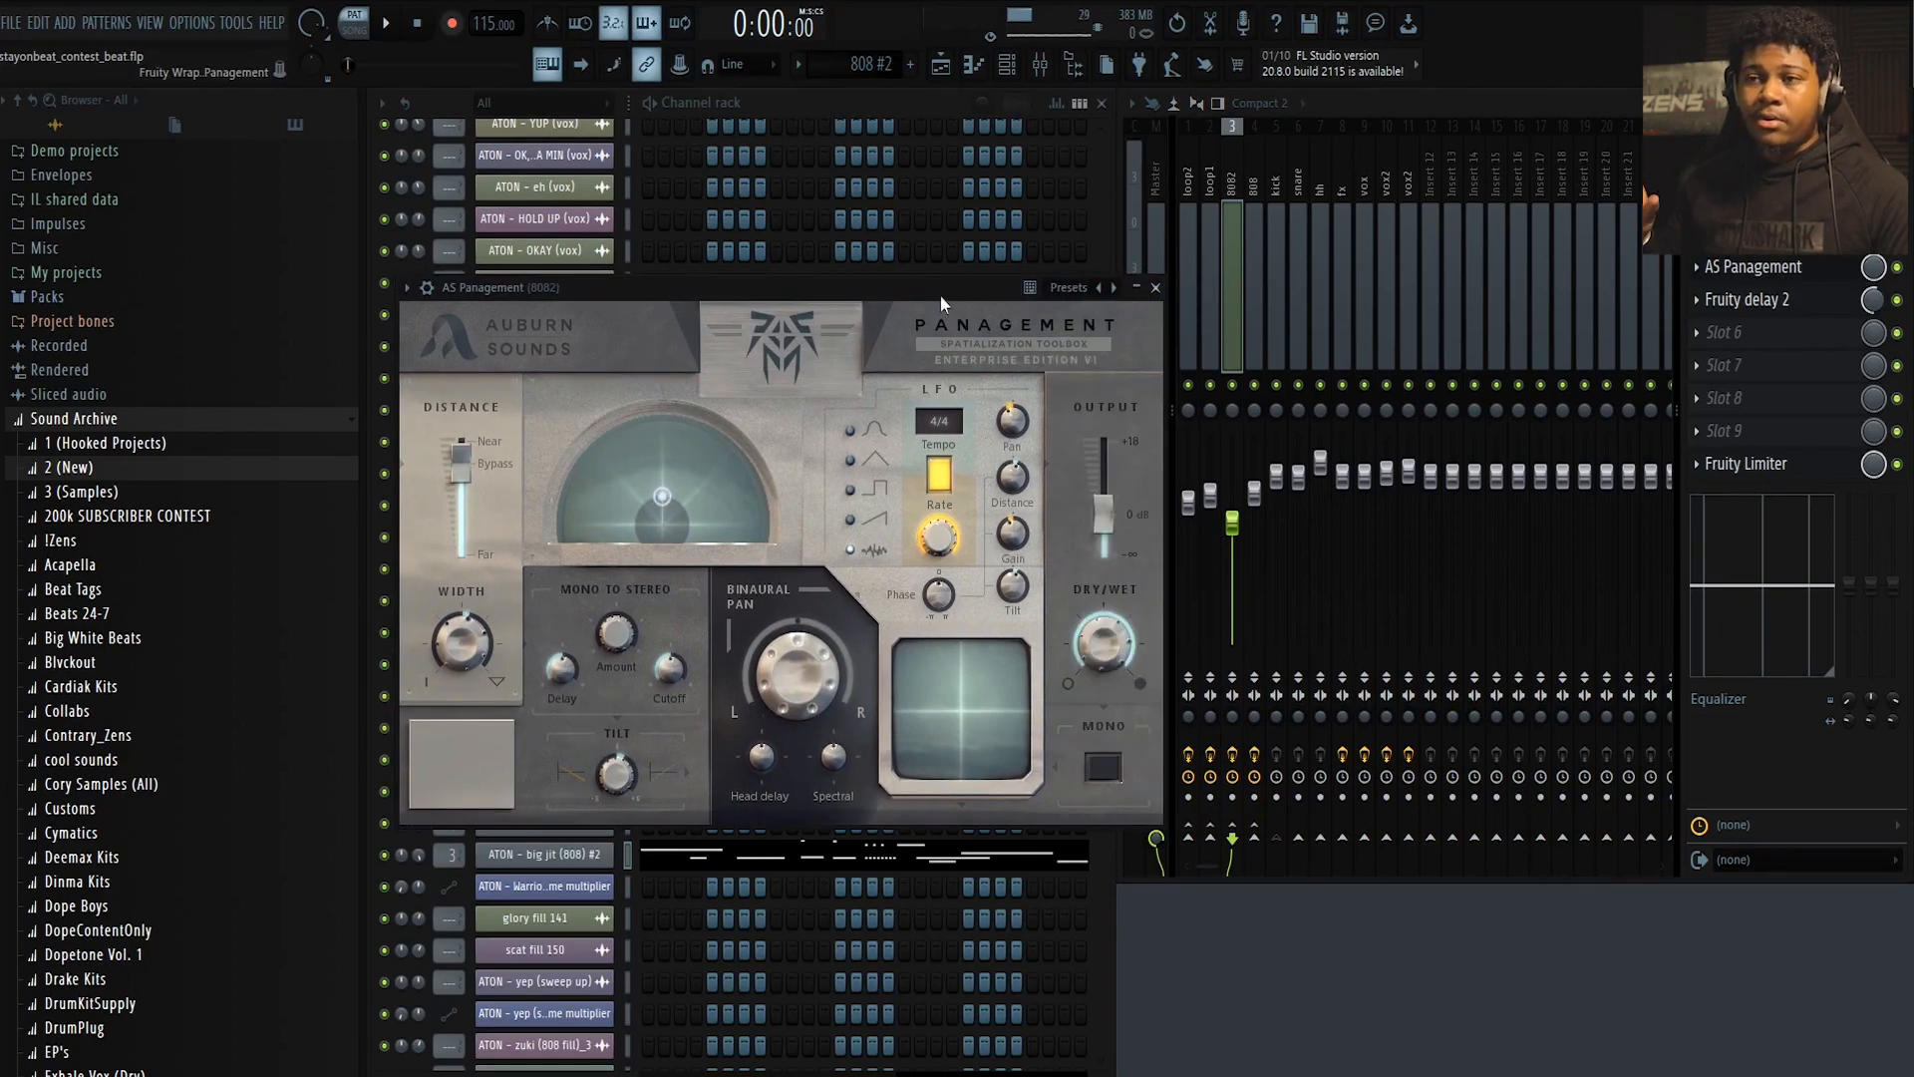
{"action": "mouse_move", "coordinate": [941, 296]}
{"action": "left_mouse_down"}
{"action": "mouse_move", "coordinate": [947, 311]}
{"action": "mouse_move", "coordinate": [917, 303]}
{"action": "left_mouse_up"}
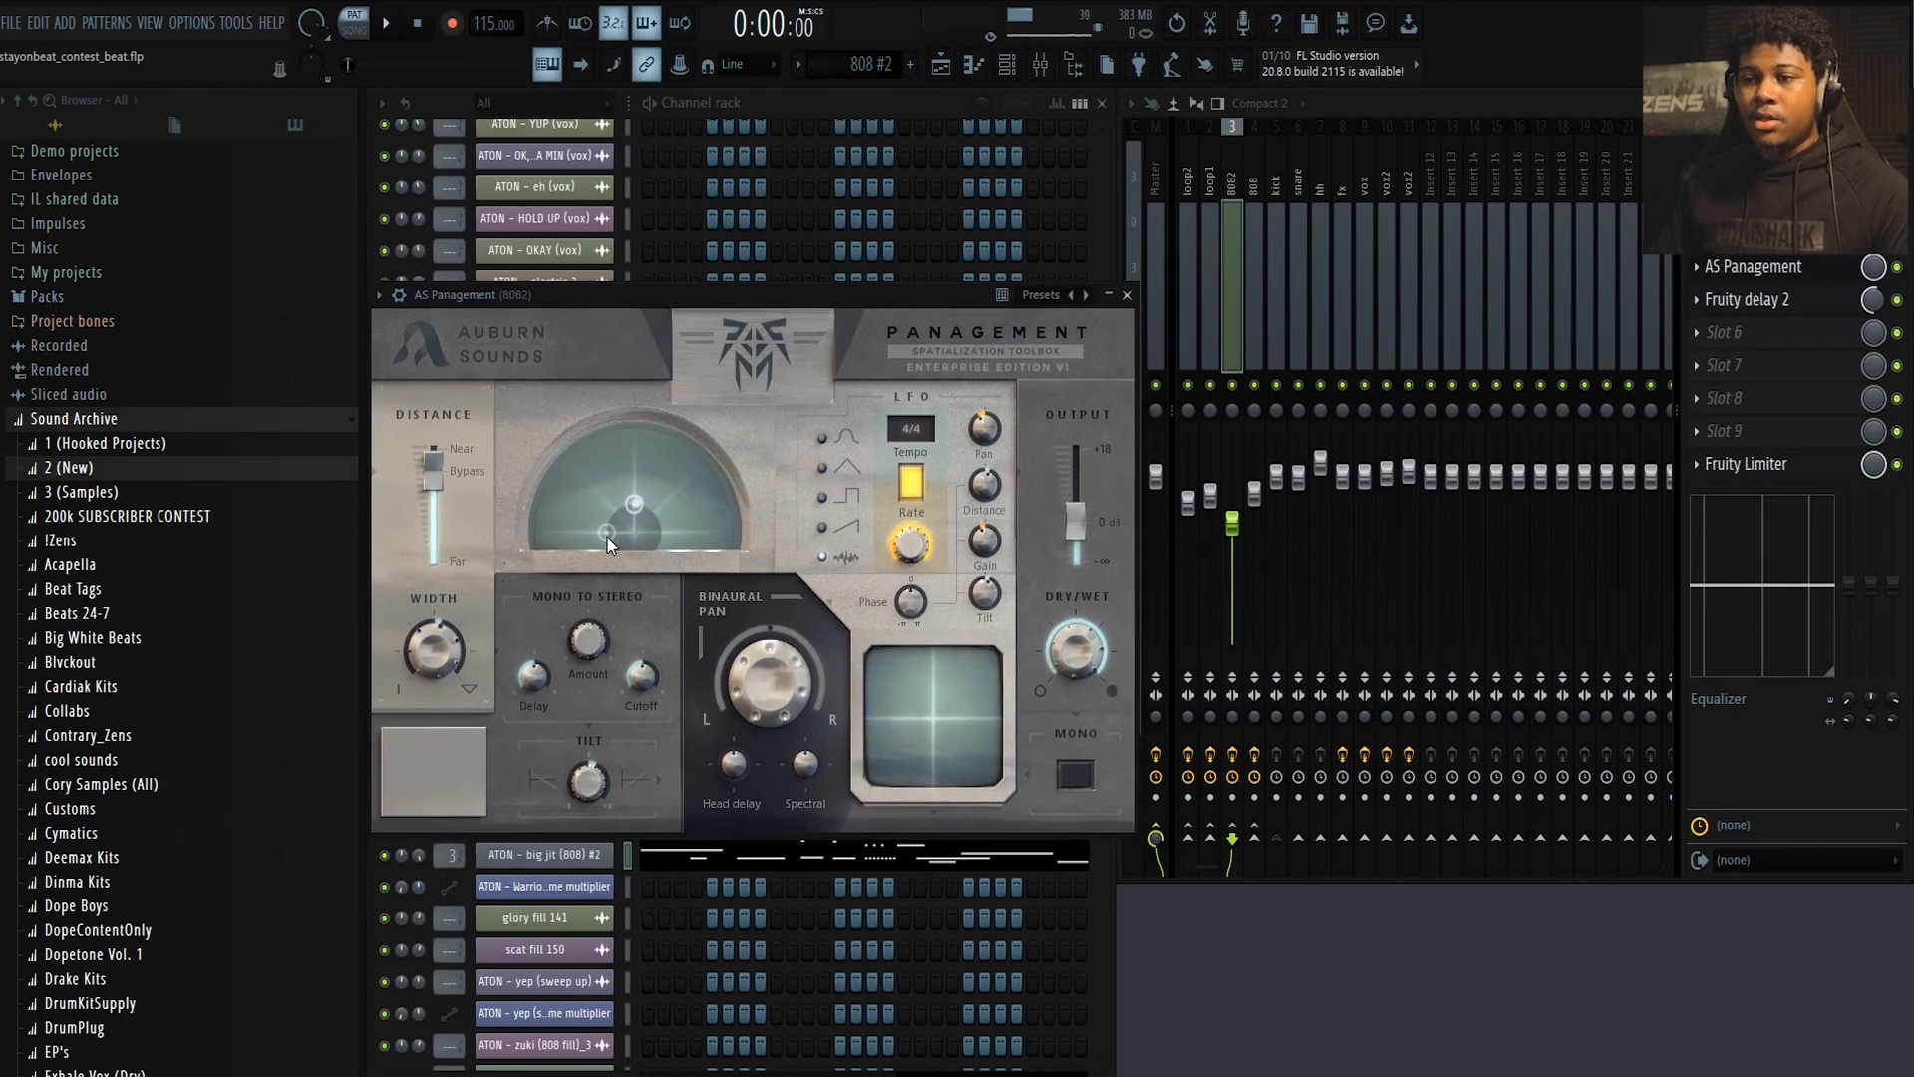
{"action": "left_click_drag", "start_coordinate": [636, 520], "coordinate": [660, 512]}
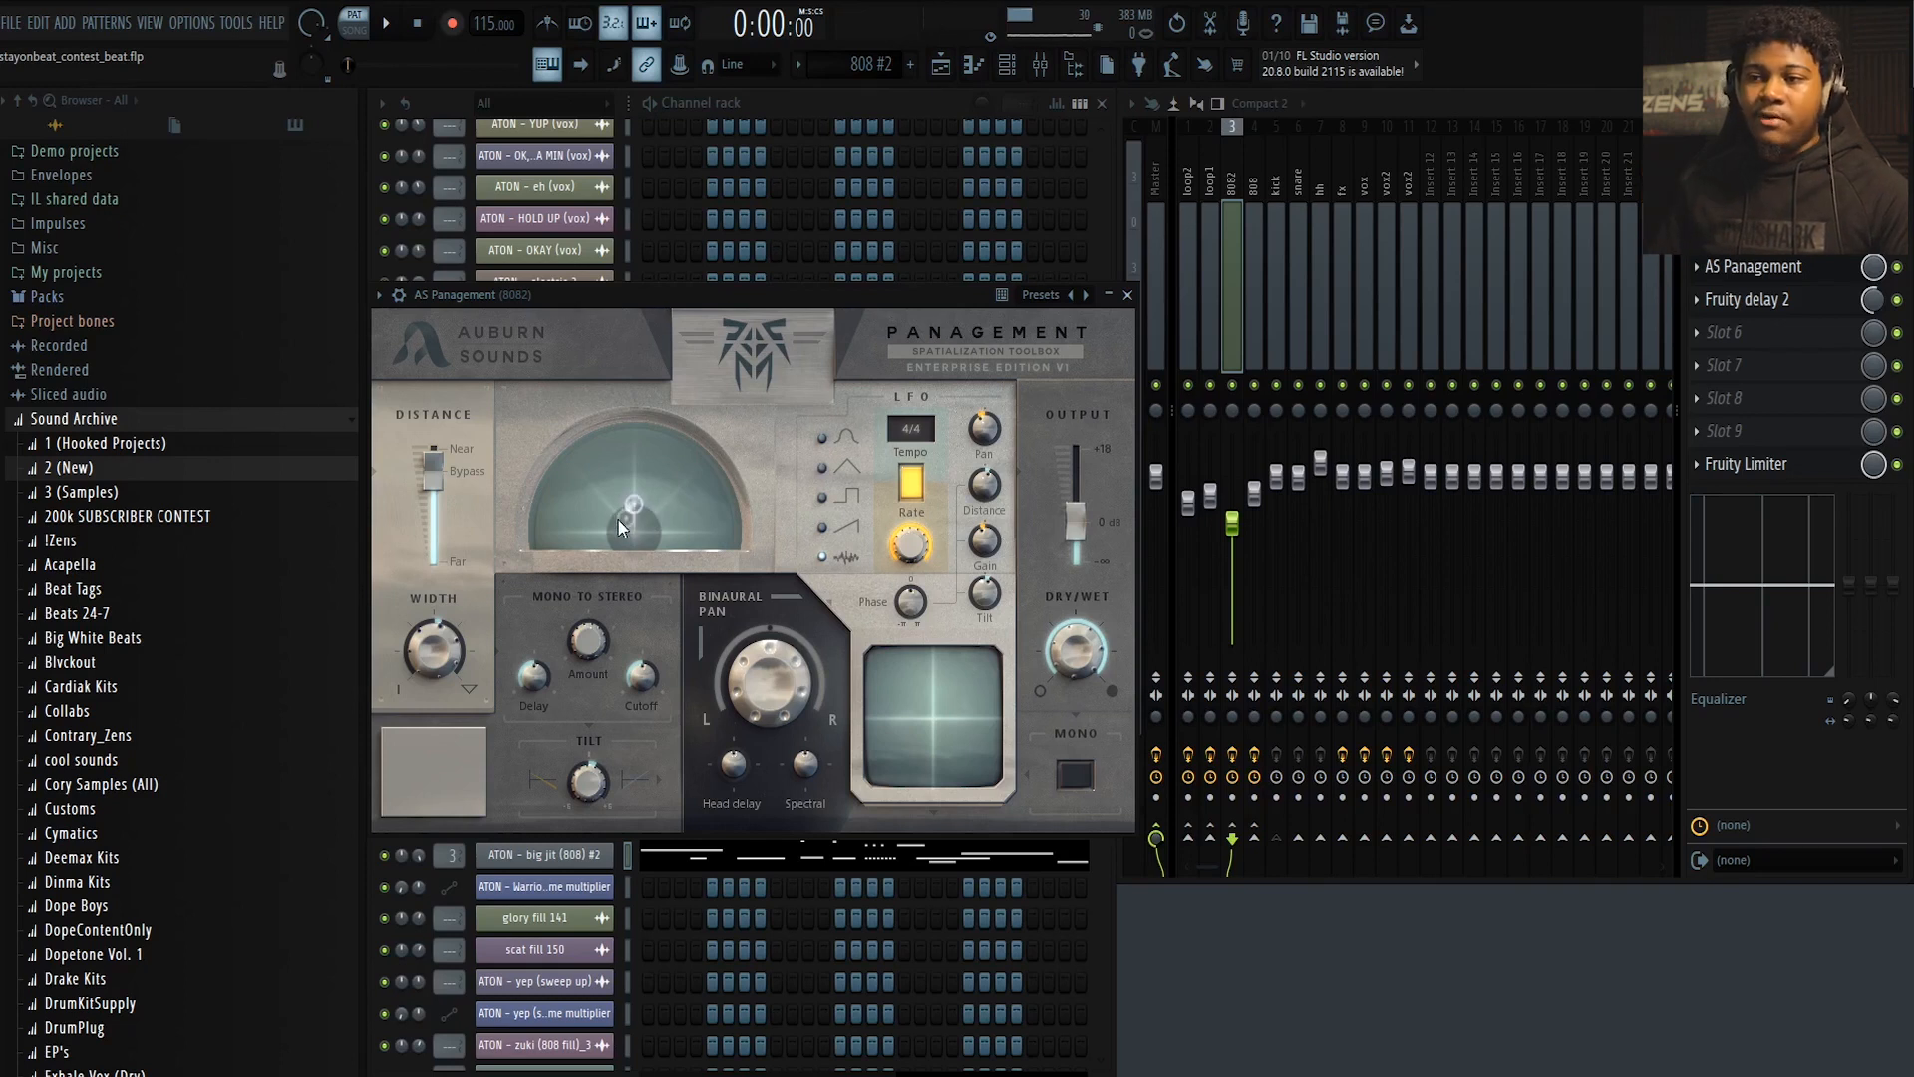
{"action": "left_click_drag", "start_coordinate": [656, 504], "coordinate": [638, 524]}
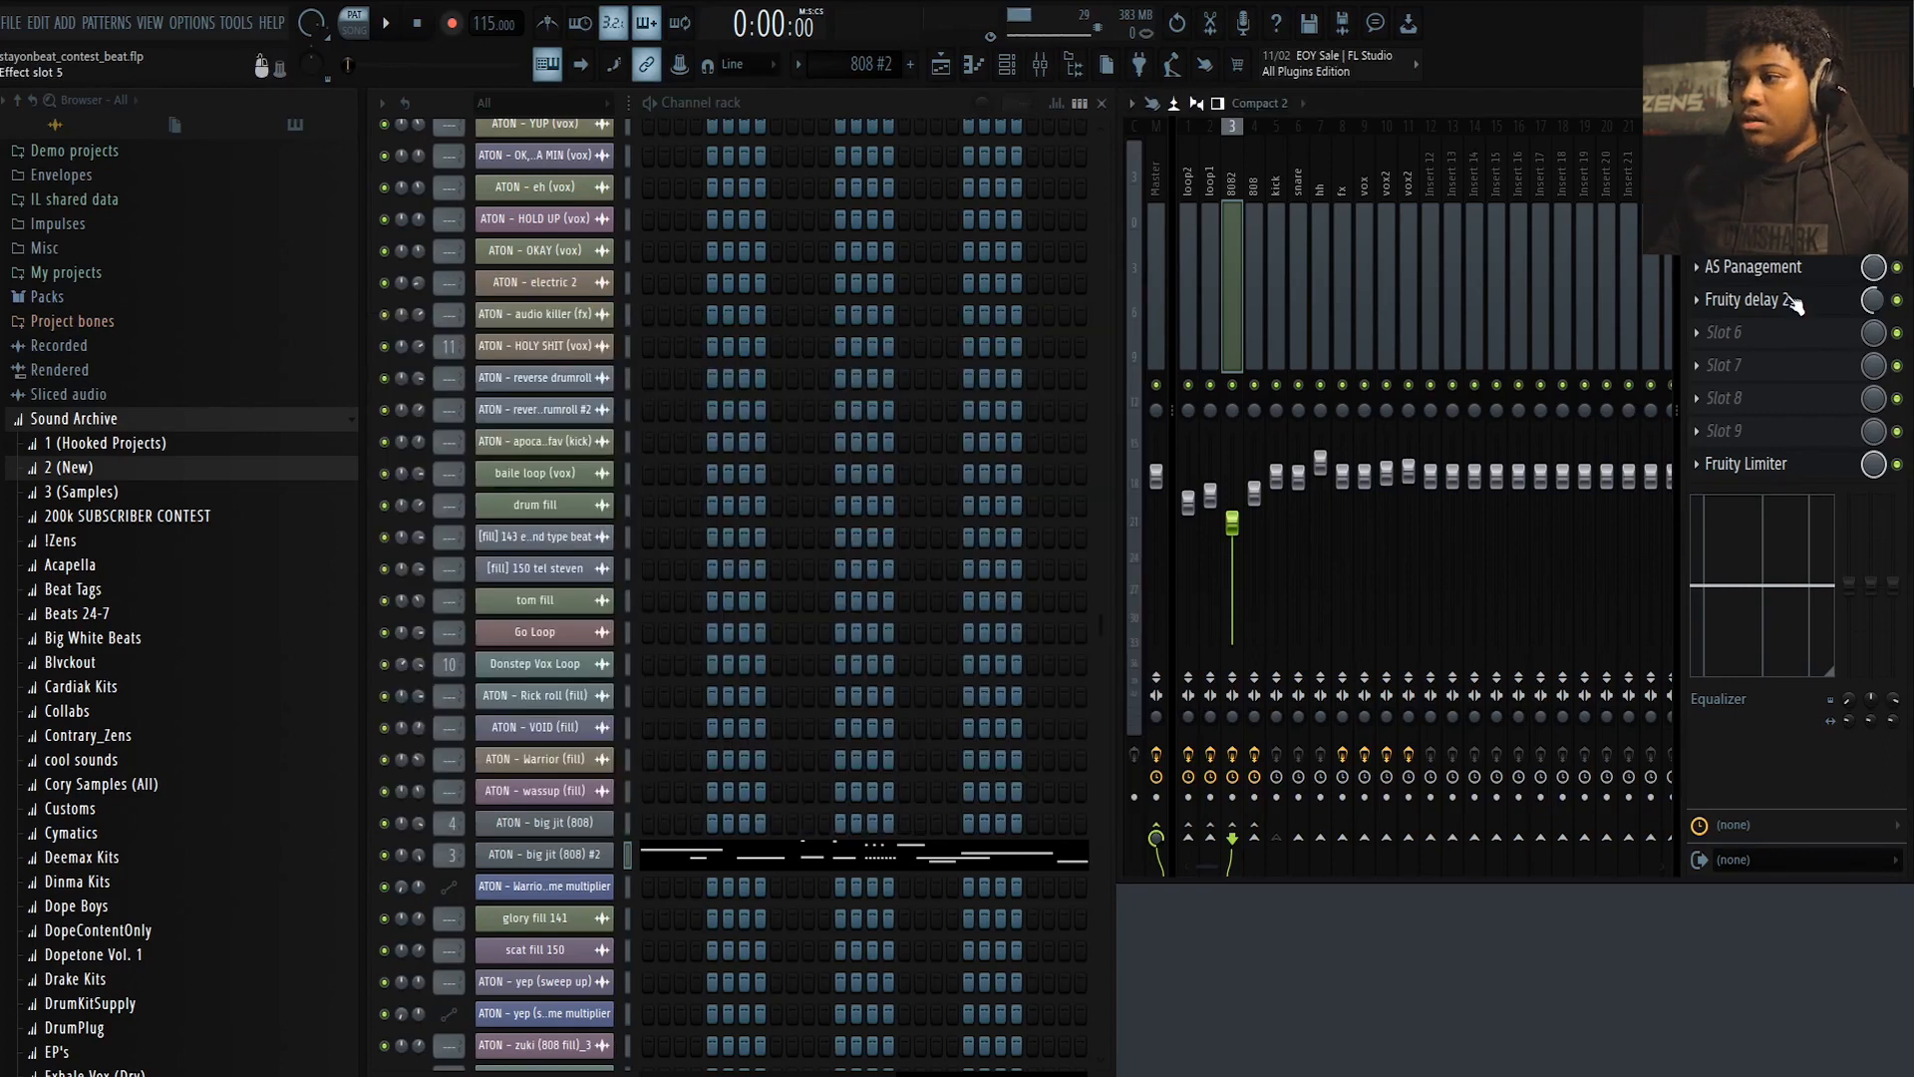
Inspect the Fruity delay 2 input, feedback, time and dry settings on the 8082 track
{"action": "left_click", "coordinate": [1791, 301]}
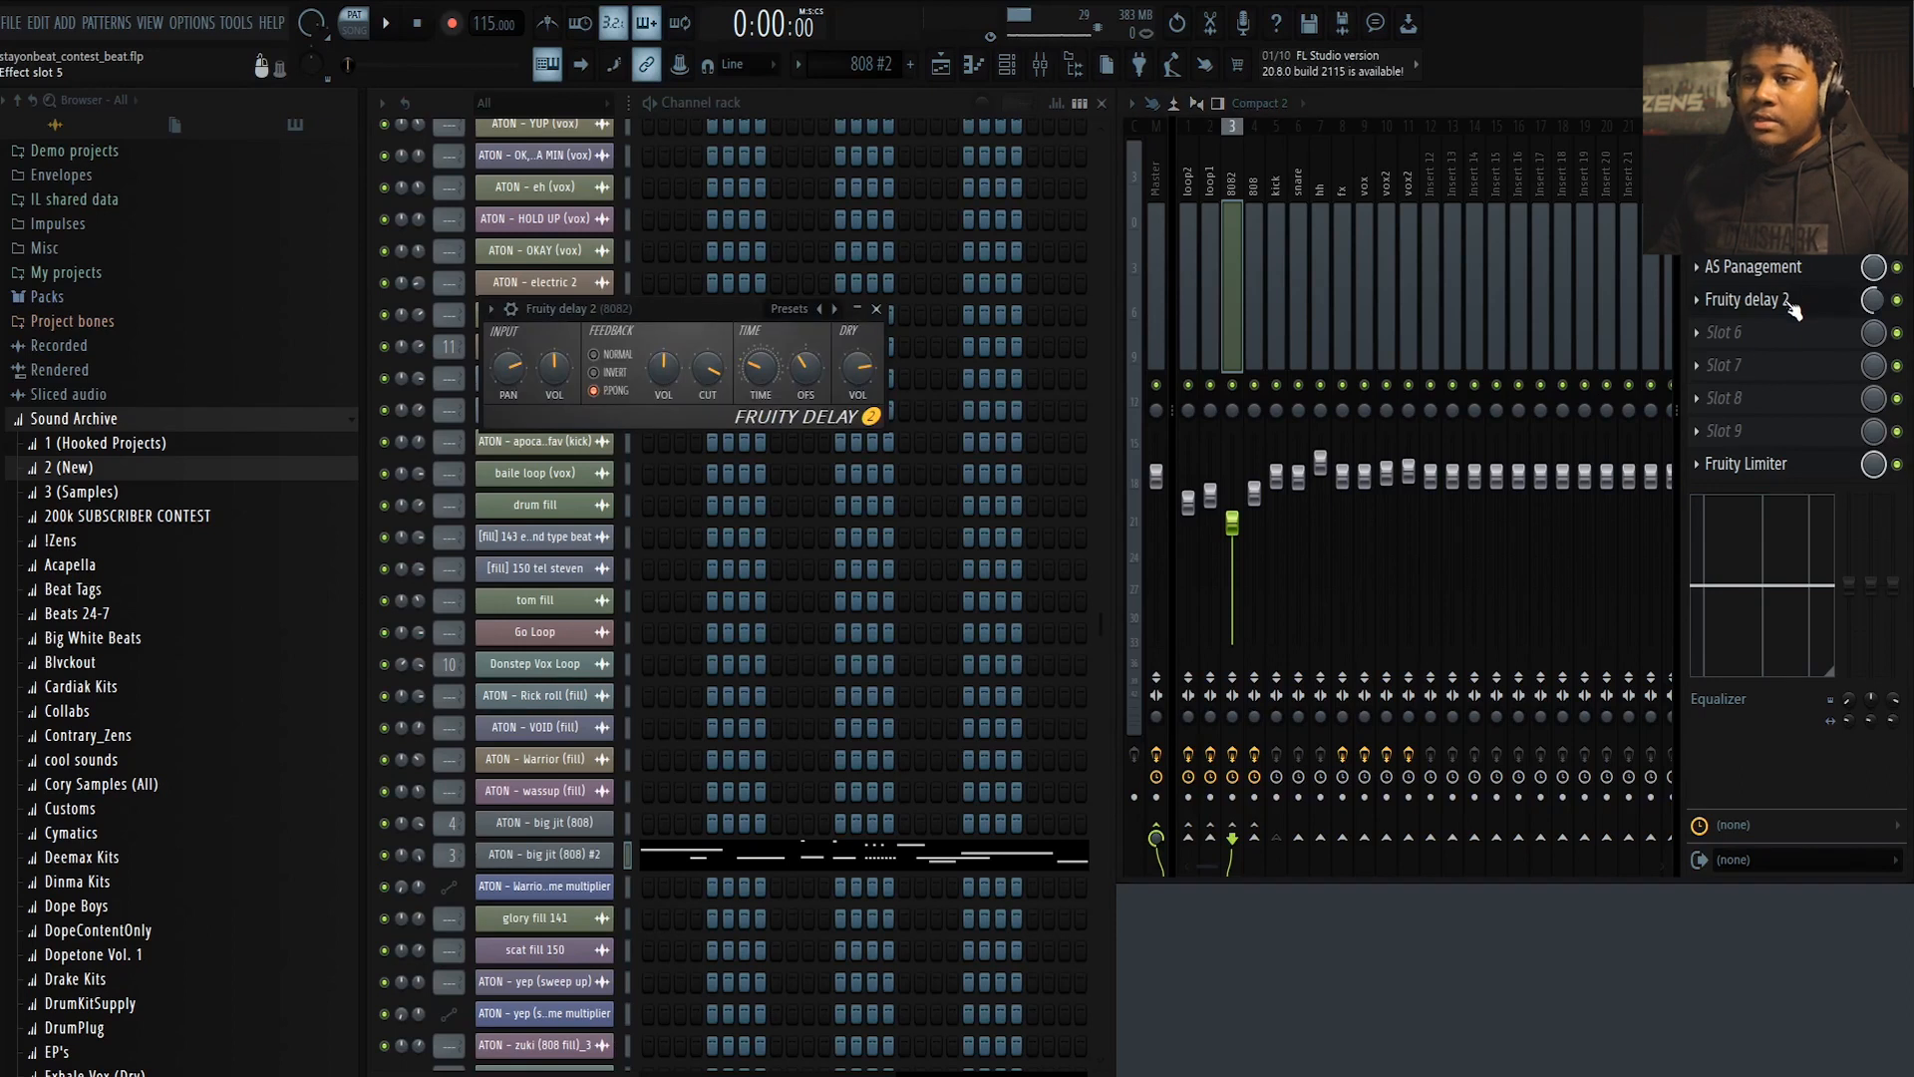
{"action": "left_click_drag", "start_coordinate": [684, 314], "coordinate": [702, 381]}
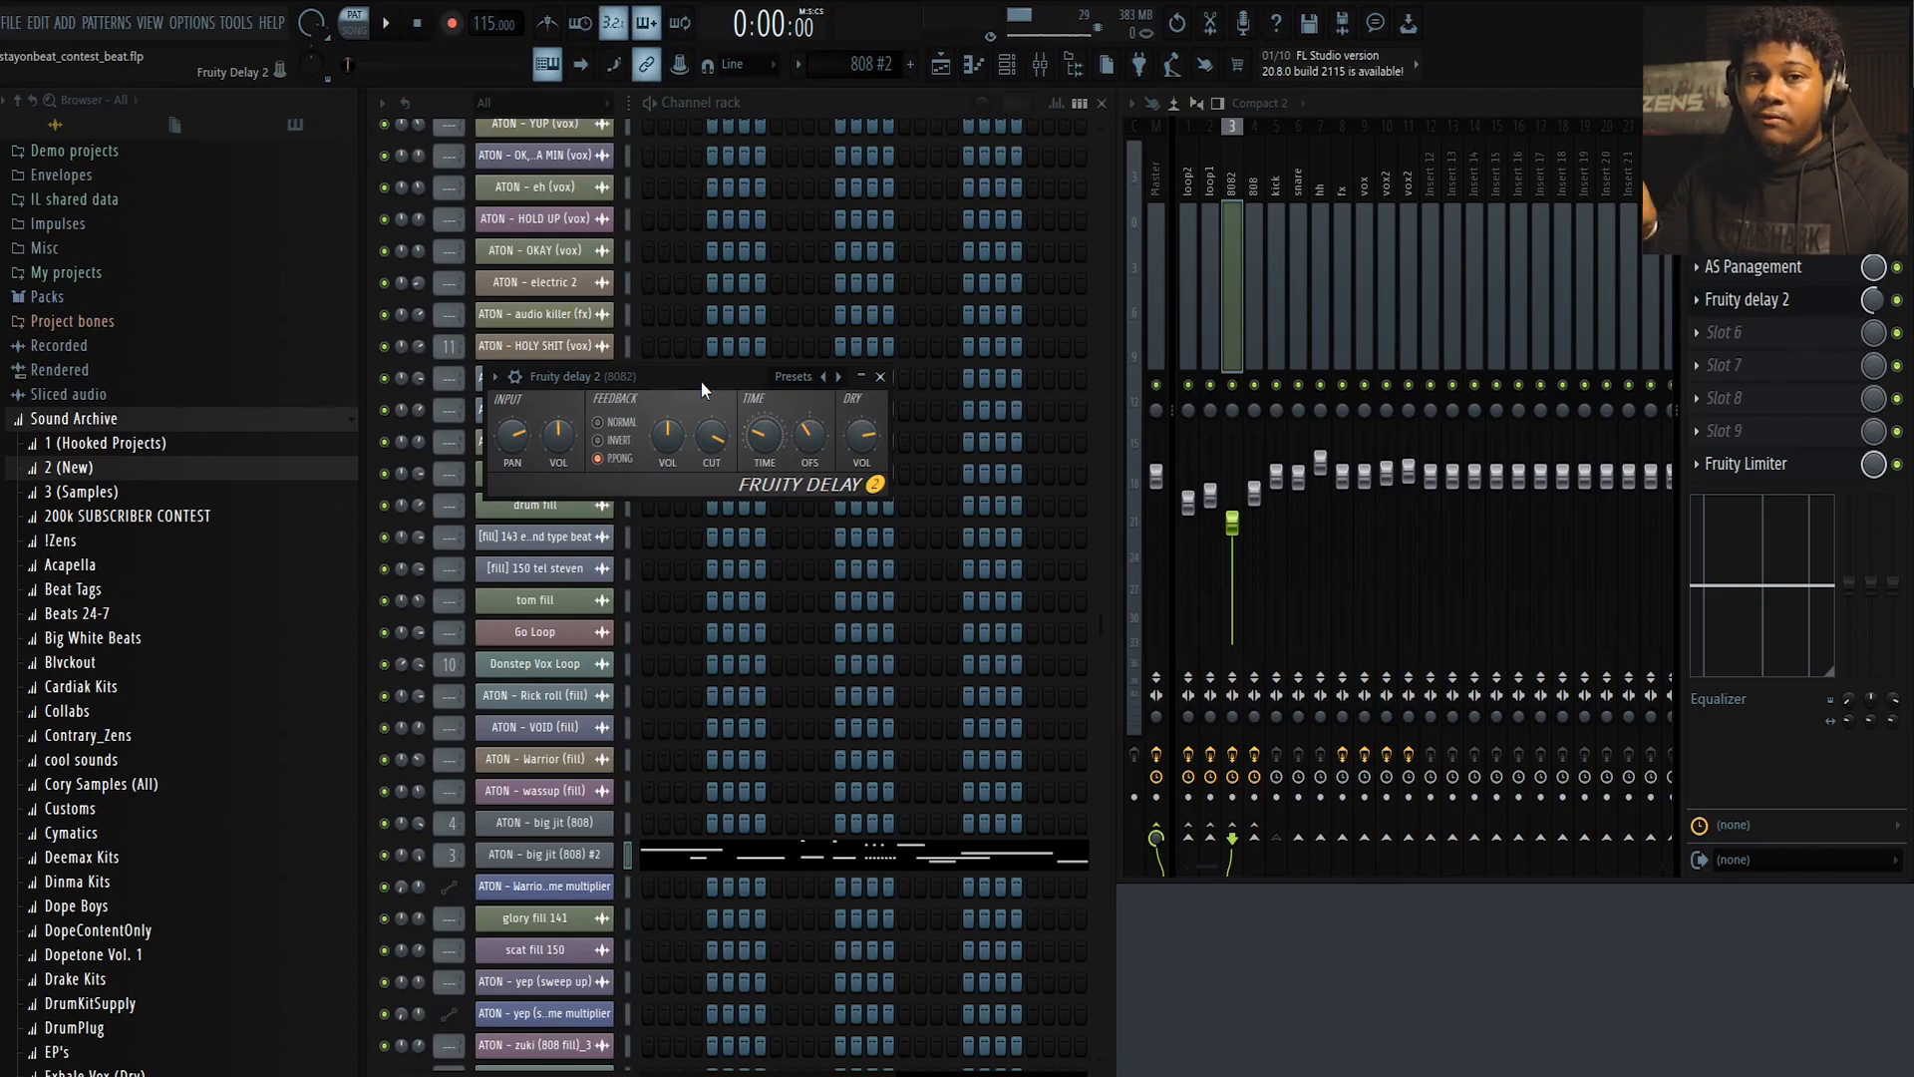
{"action": "left_click_drag", "start_coordinate": [701, 381], "coordinate": [757, 463]}
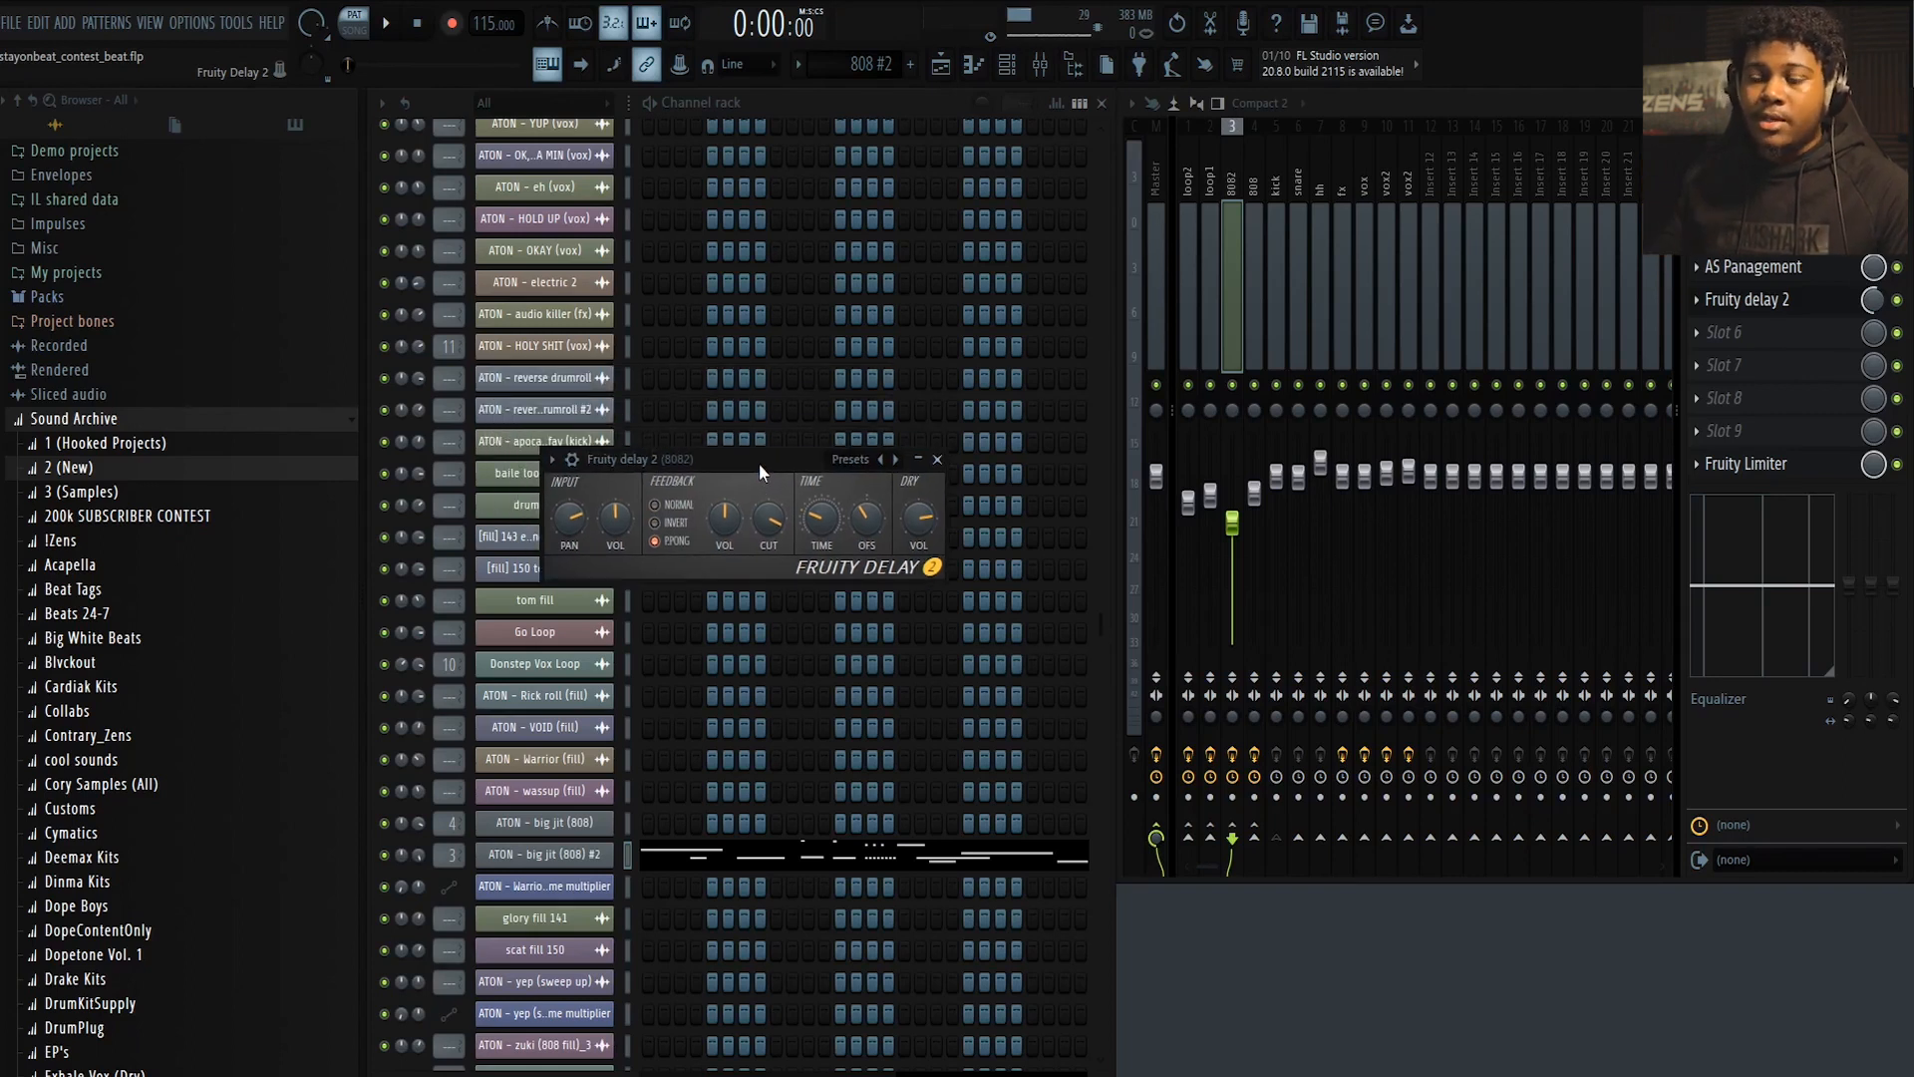
{"action": "left_click_drag", "start_coordinate": [758, 463], "coordinate": [876, 463]}
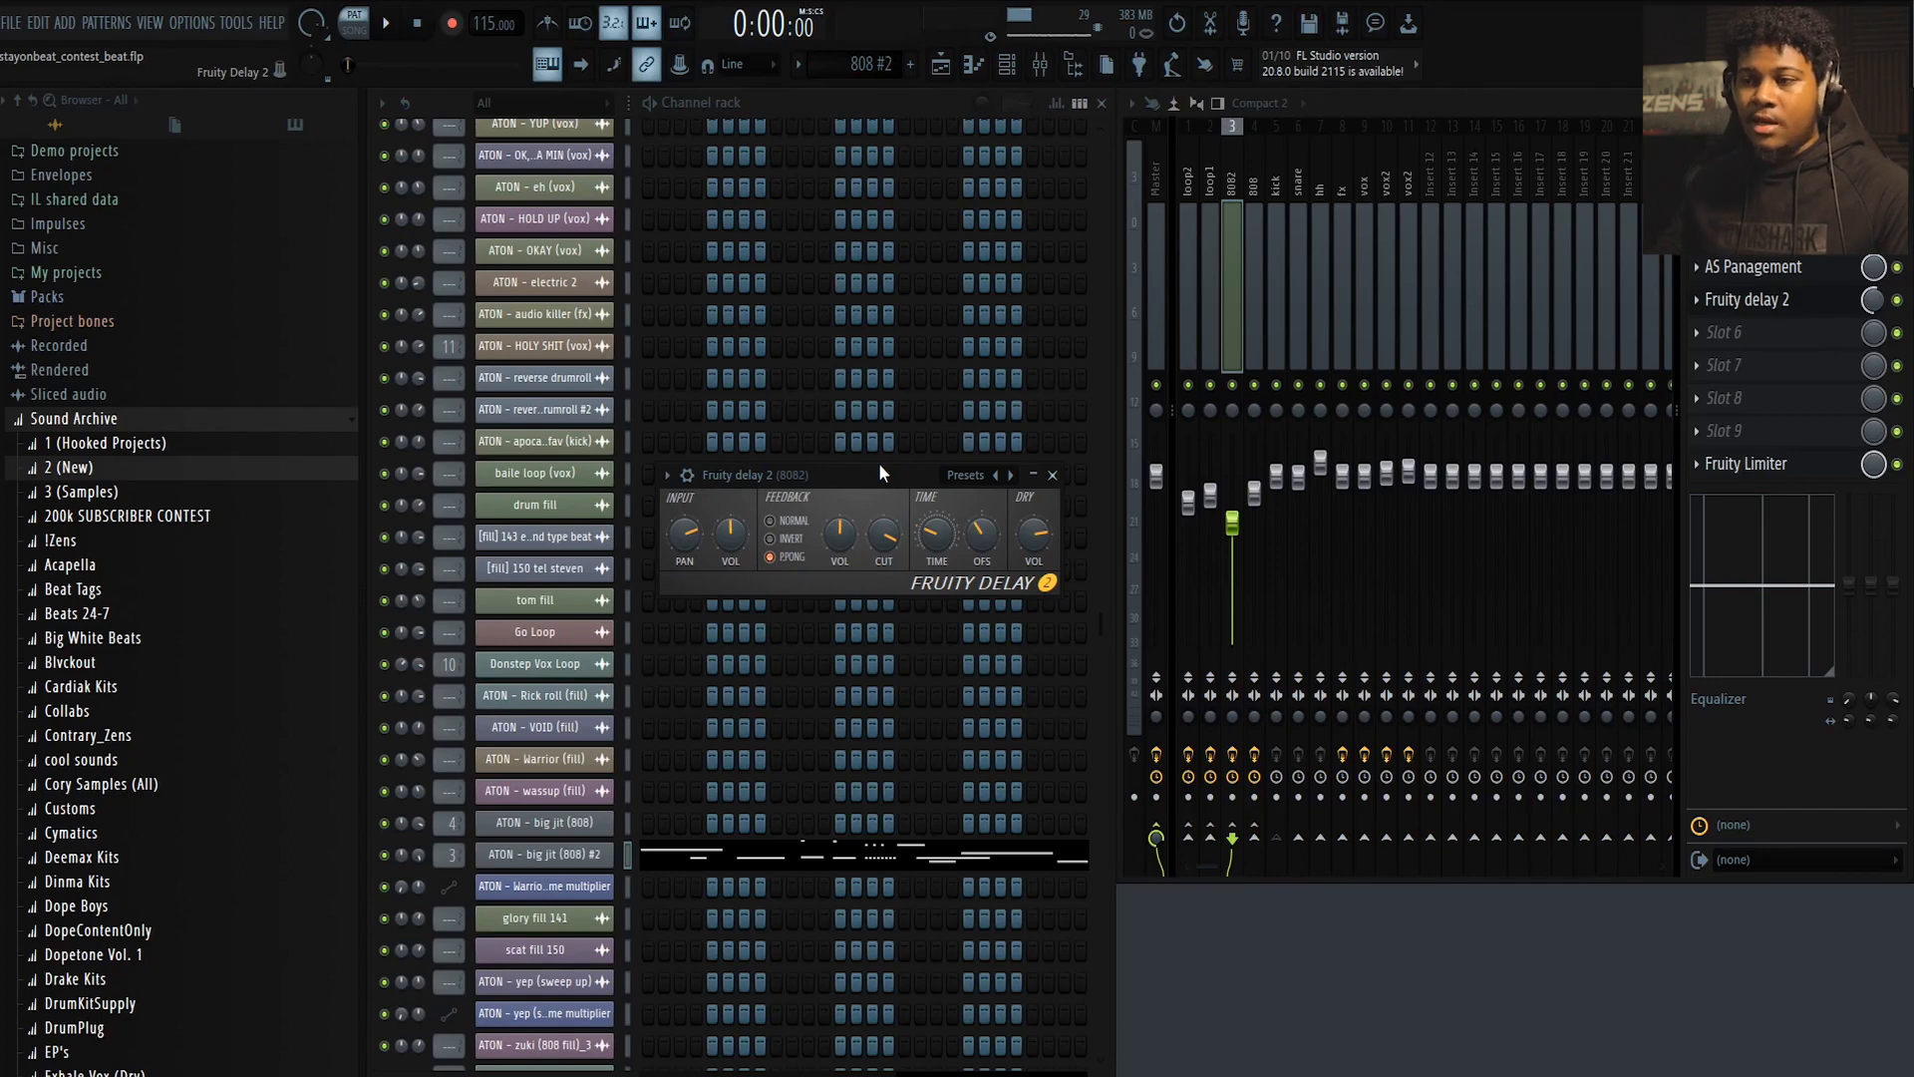
{"action": "left_click_drag", "start_coordinate": [877, 481], "coordinate": [864, 476]}
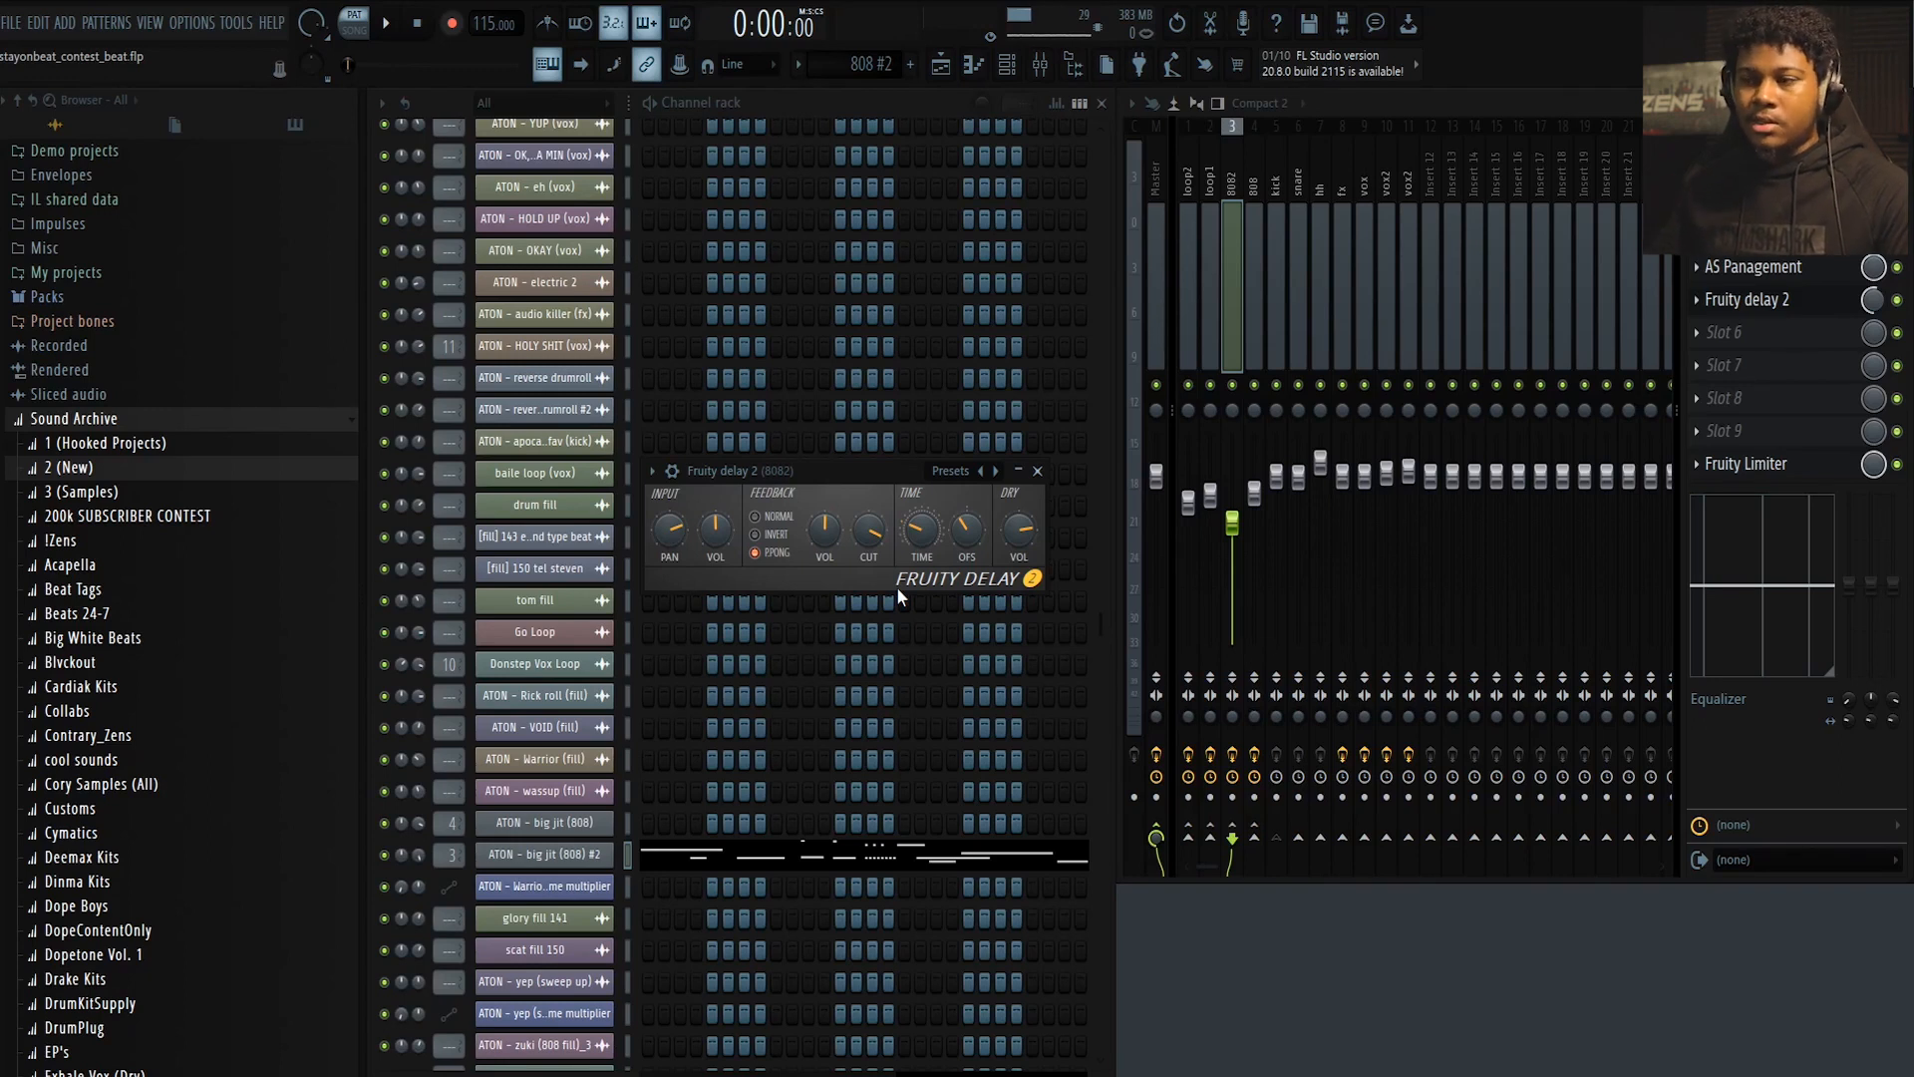
{"action": "left_click_drag", "start_coordinate": [849, 477], "coordinate": [841, 499]}
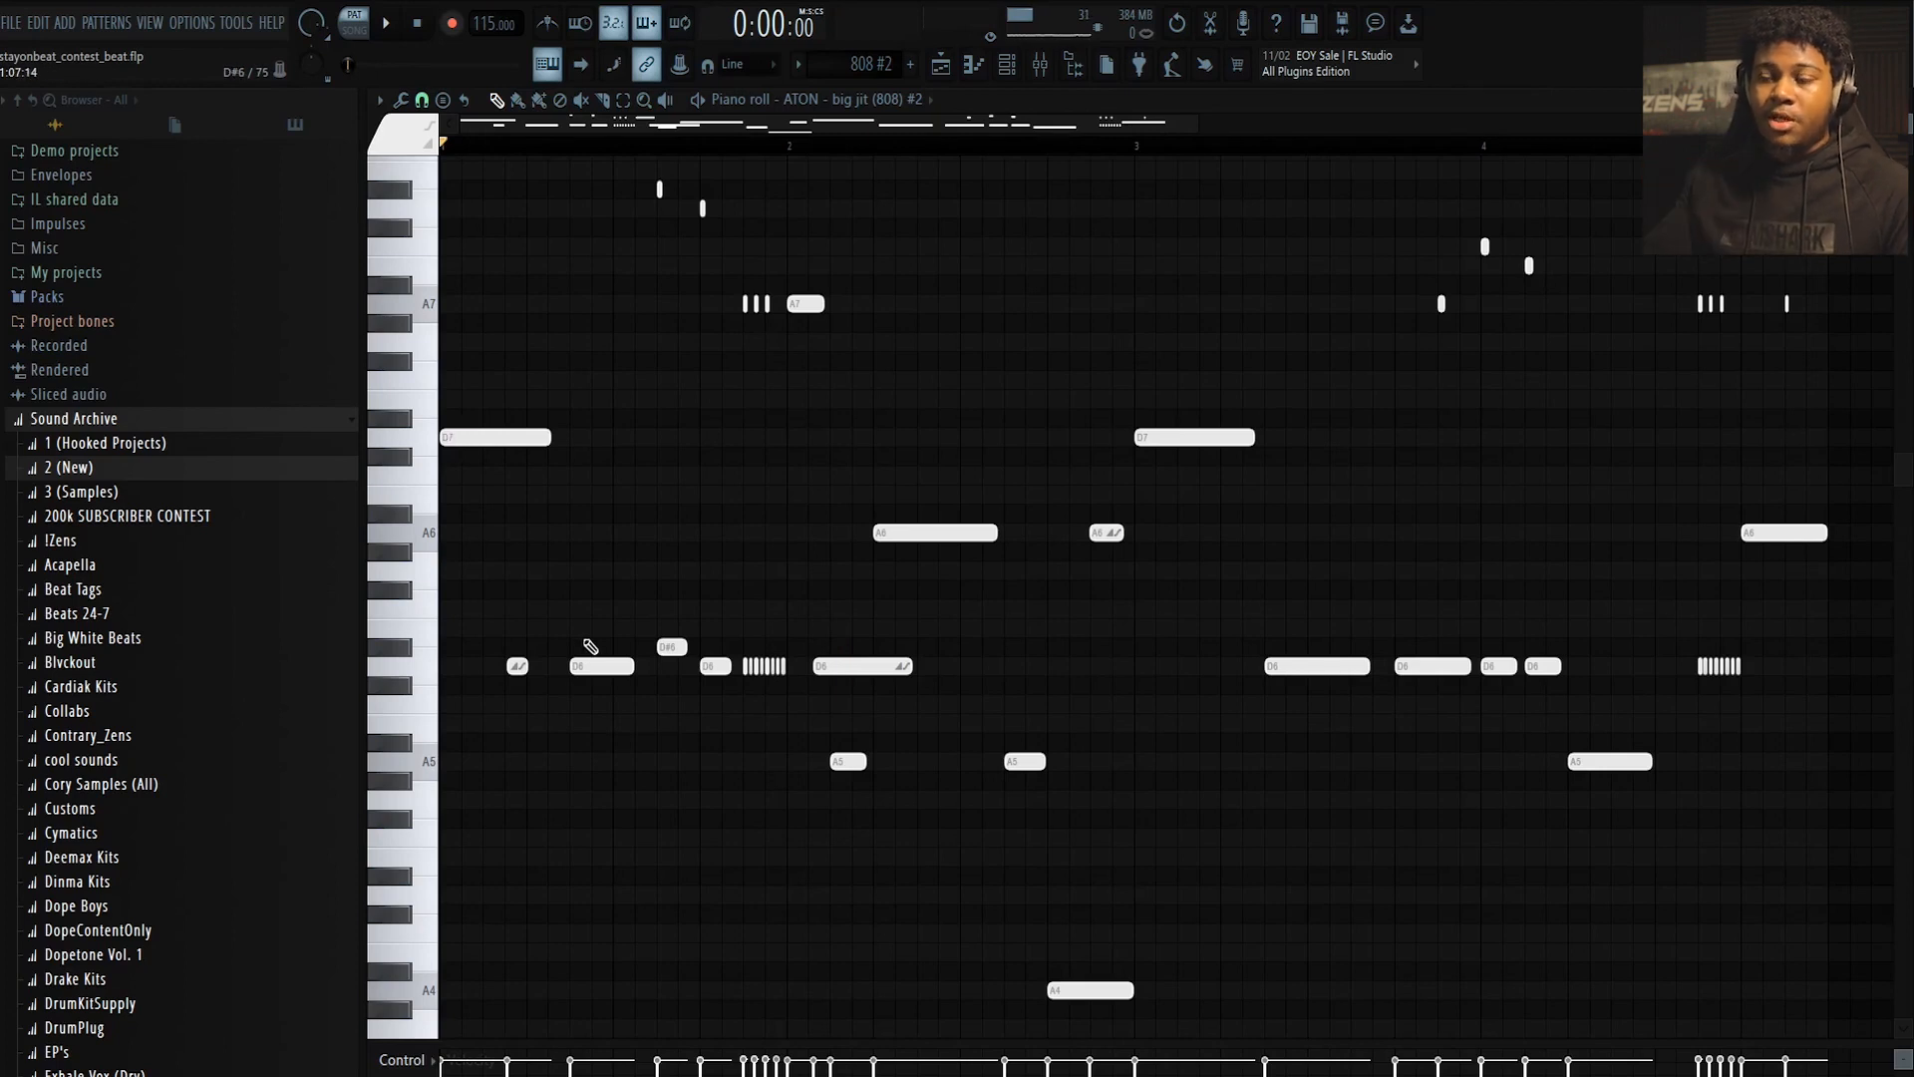
Shift the 808 #2 notes down one octave and return them to their original pitch
{"action": "key", "text": "shift+Down"}
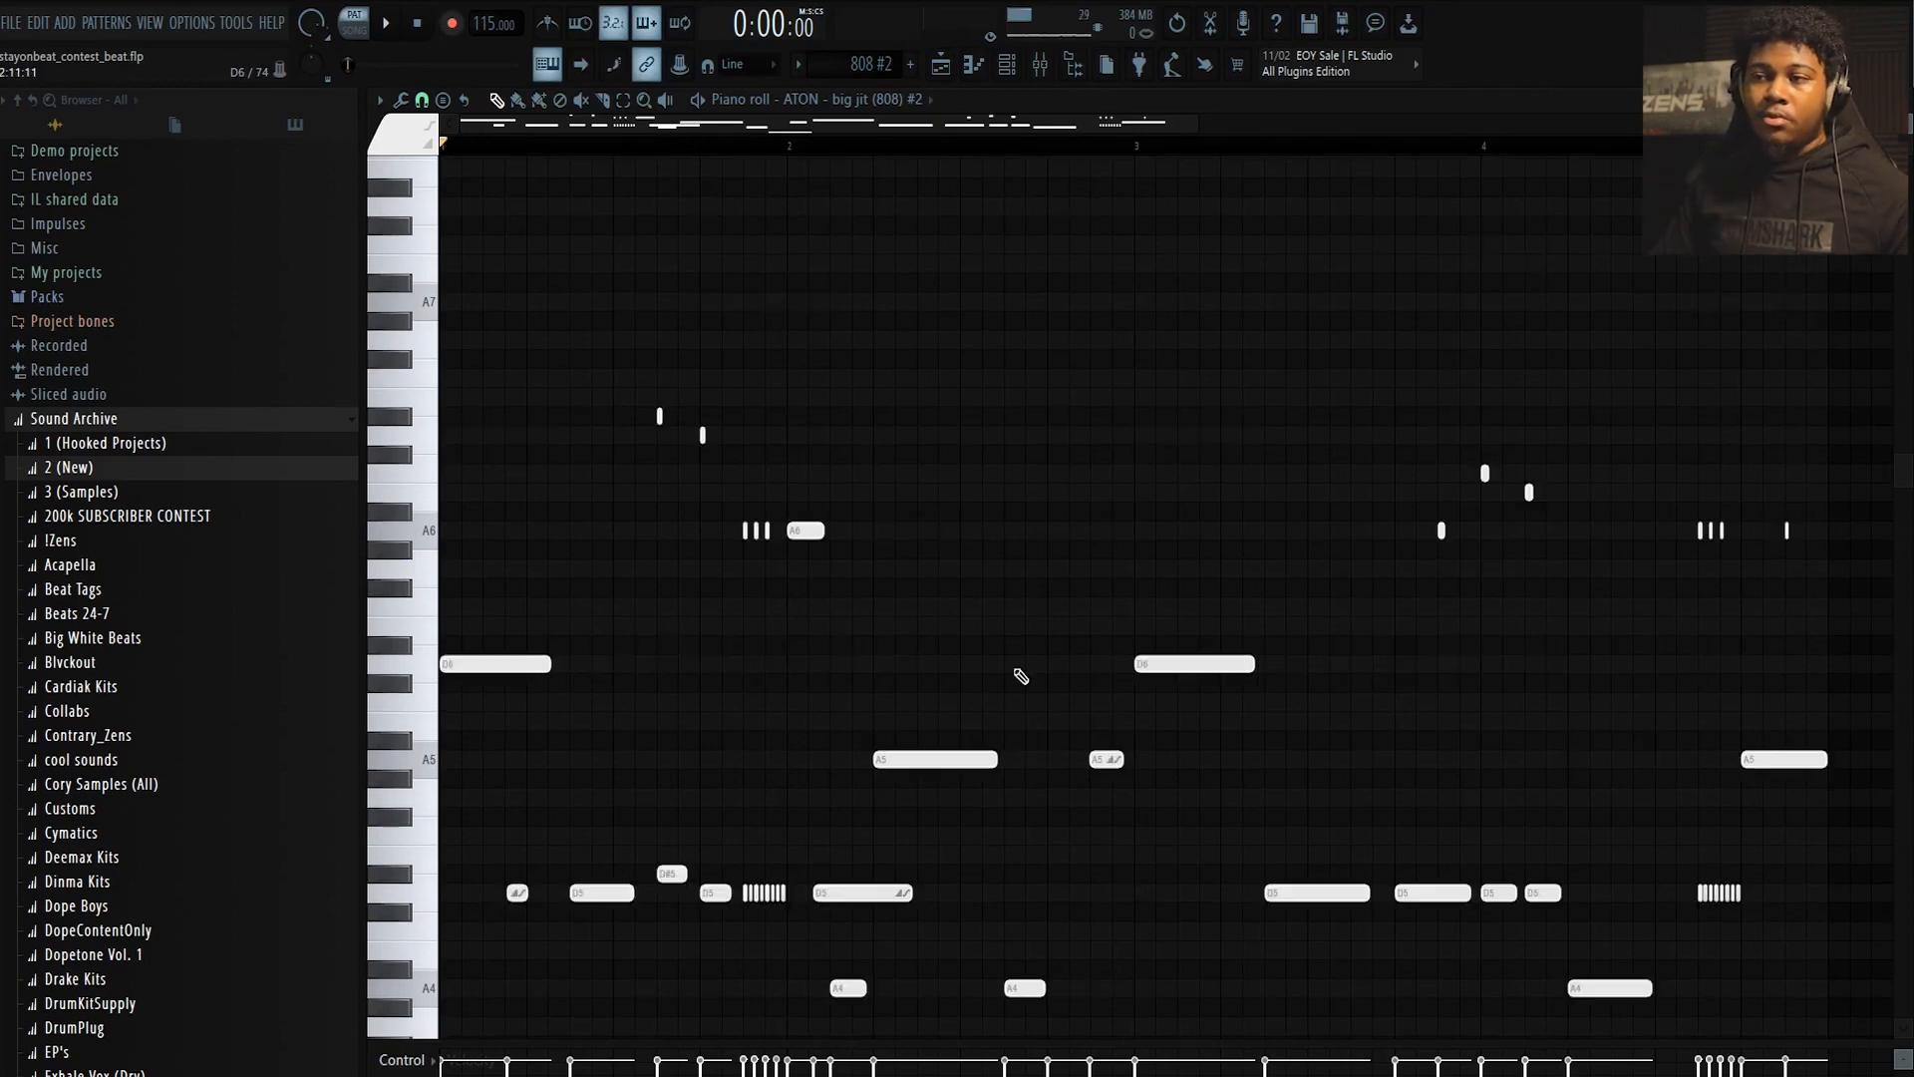
{"action": "key", "text": "shift+Up"}
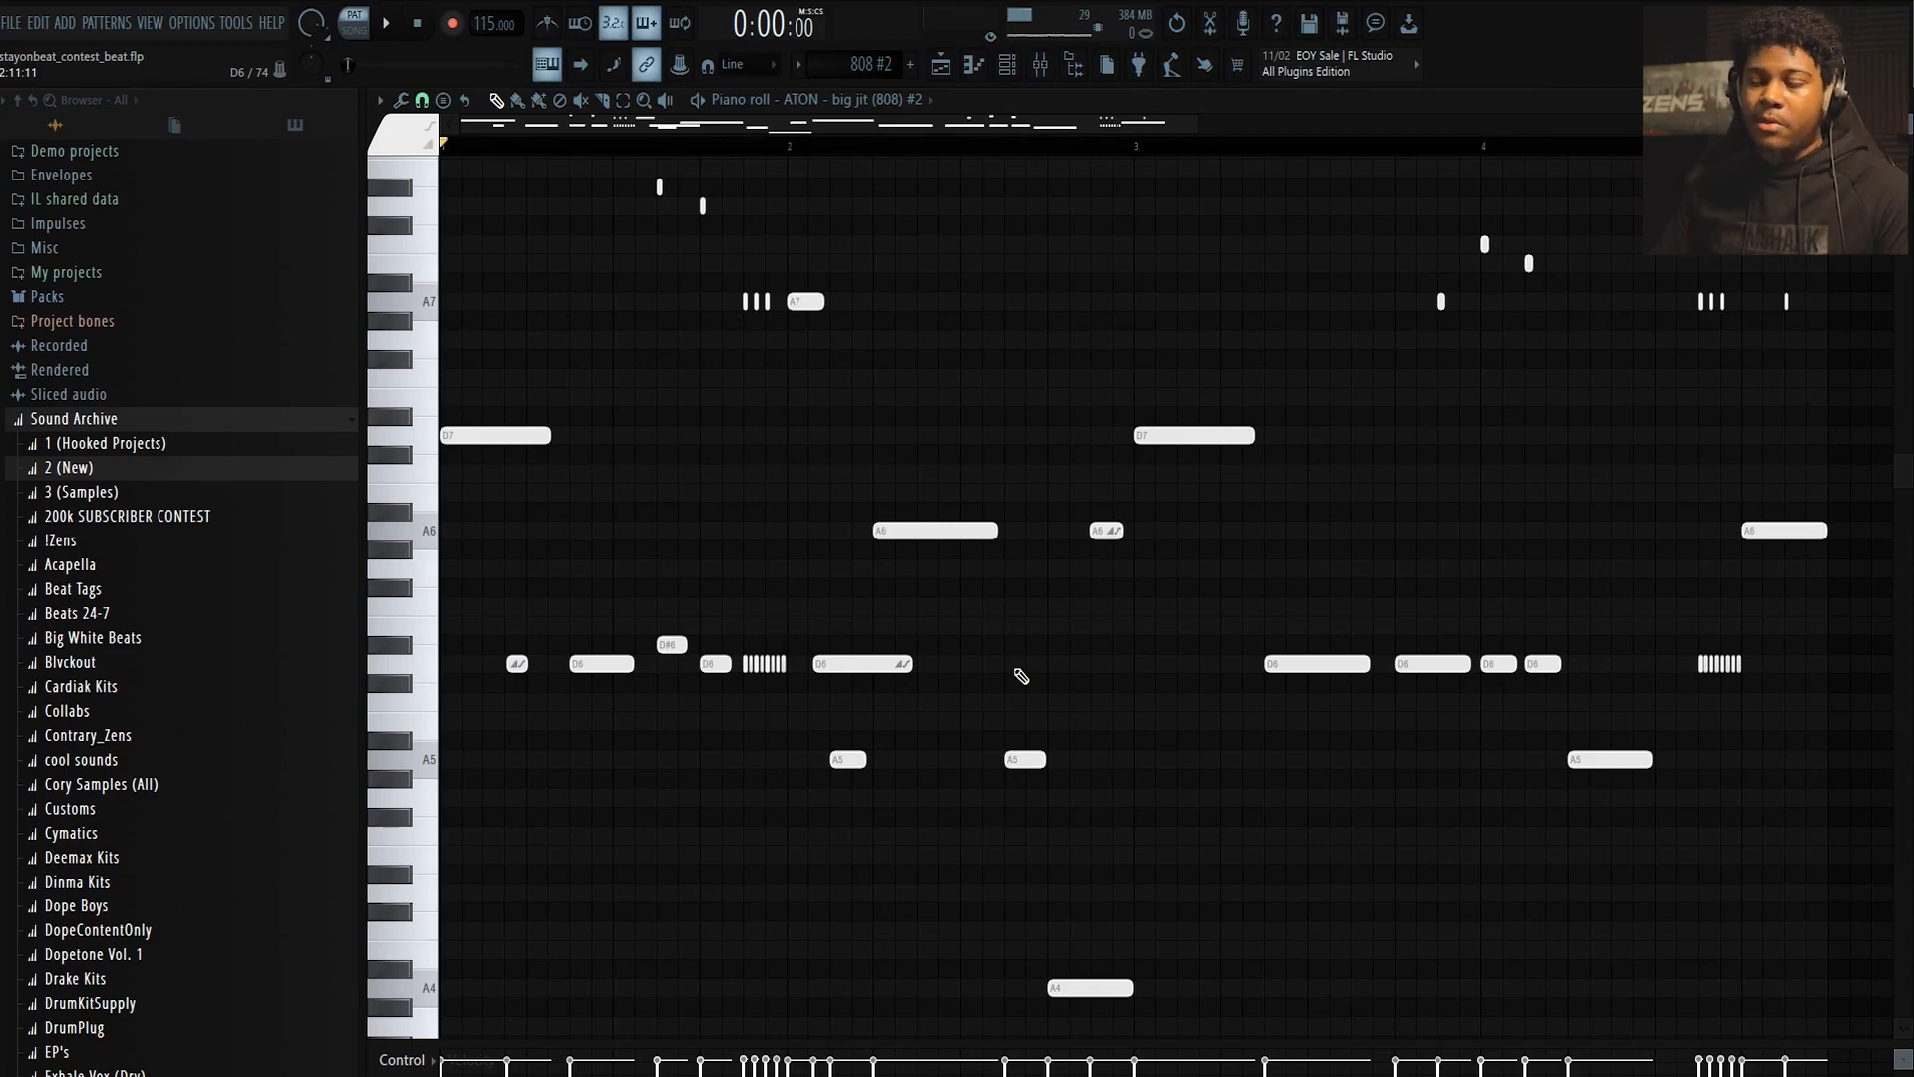
{"action": "scroll", "coordinate": [1396, 688], "scroll_direction": "up", "scroll_amount": 1}
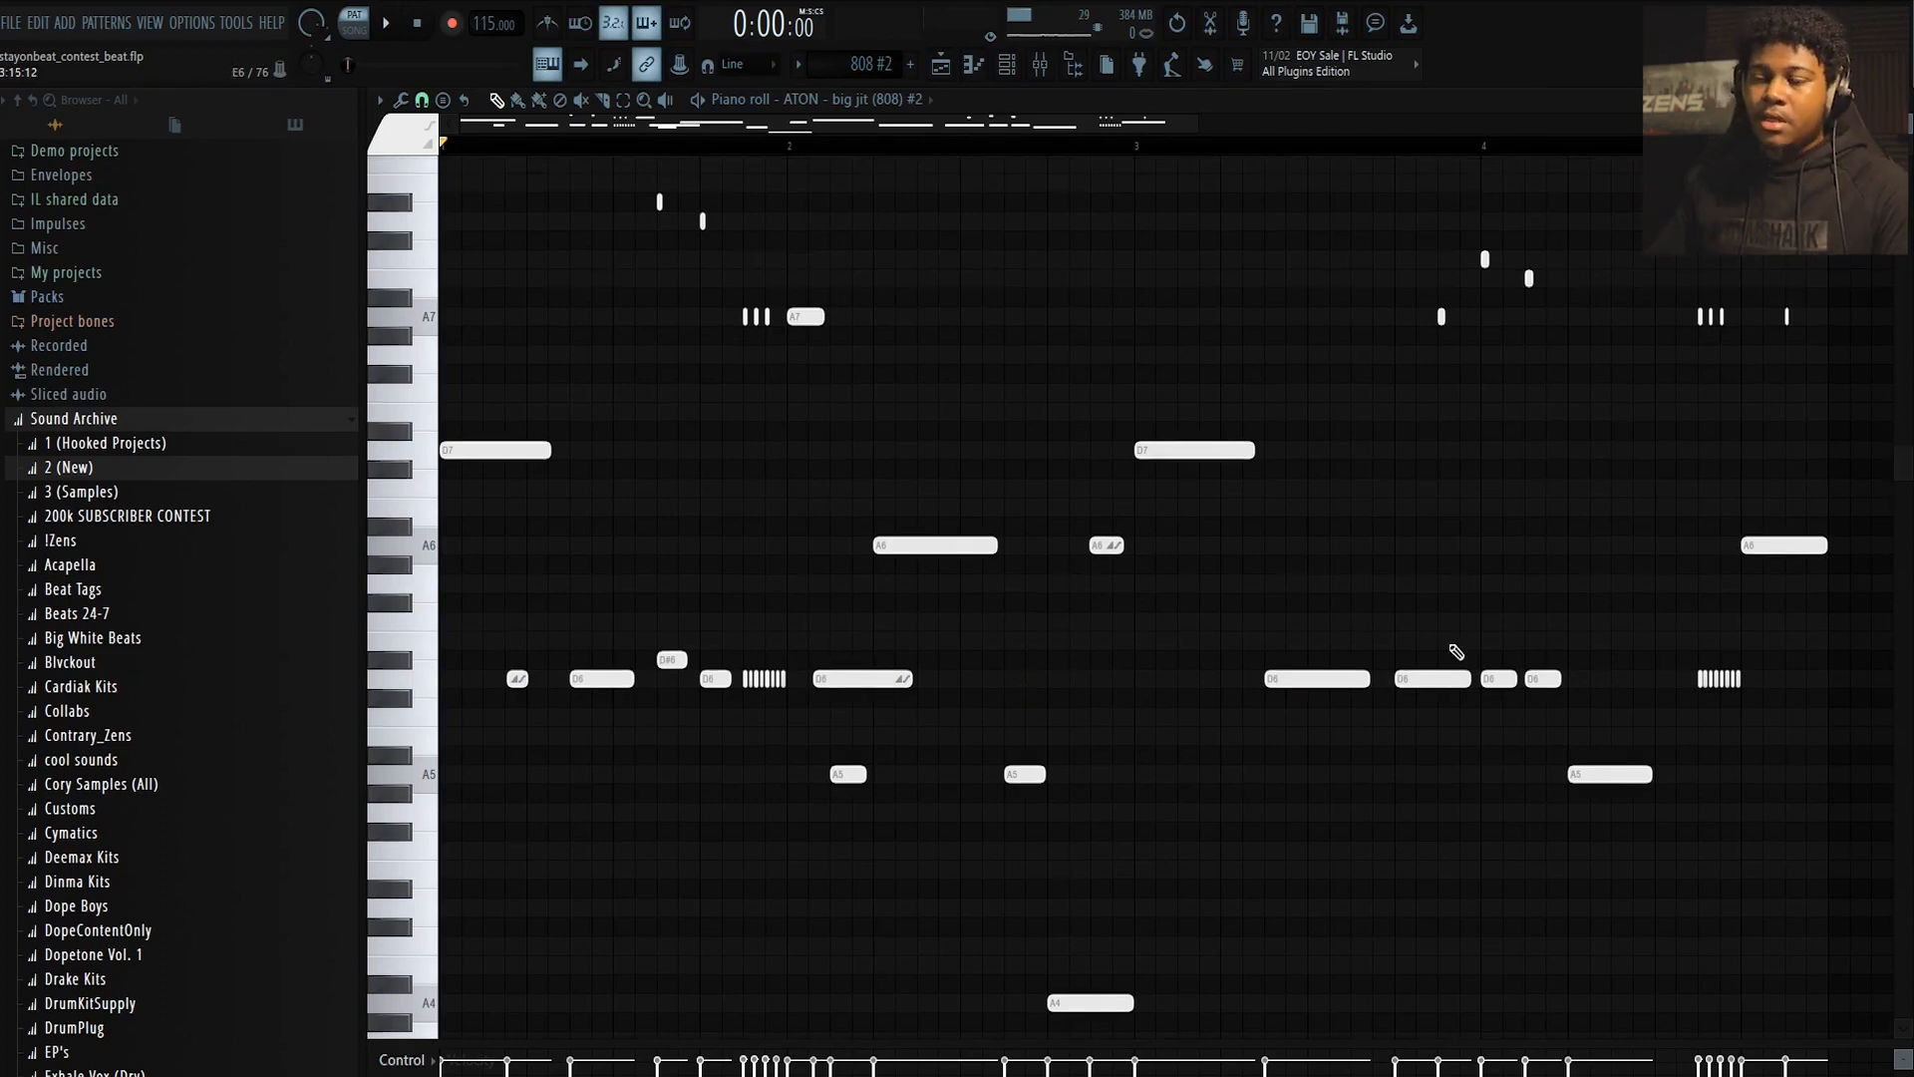
Open the playlist to view the beat's arrangement
{"action": "key", "text": "F5"}
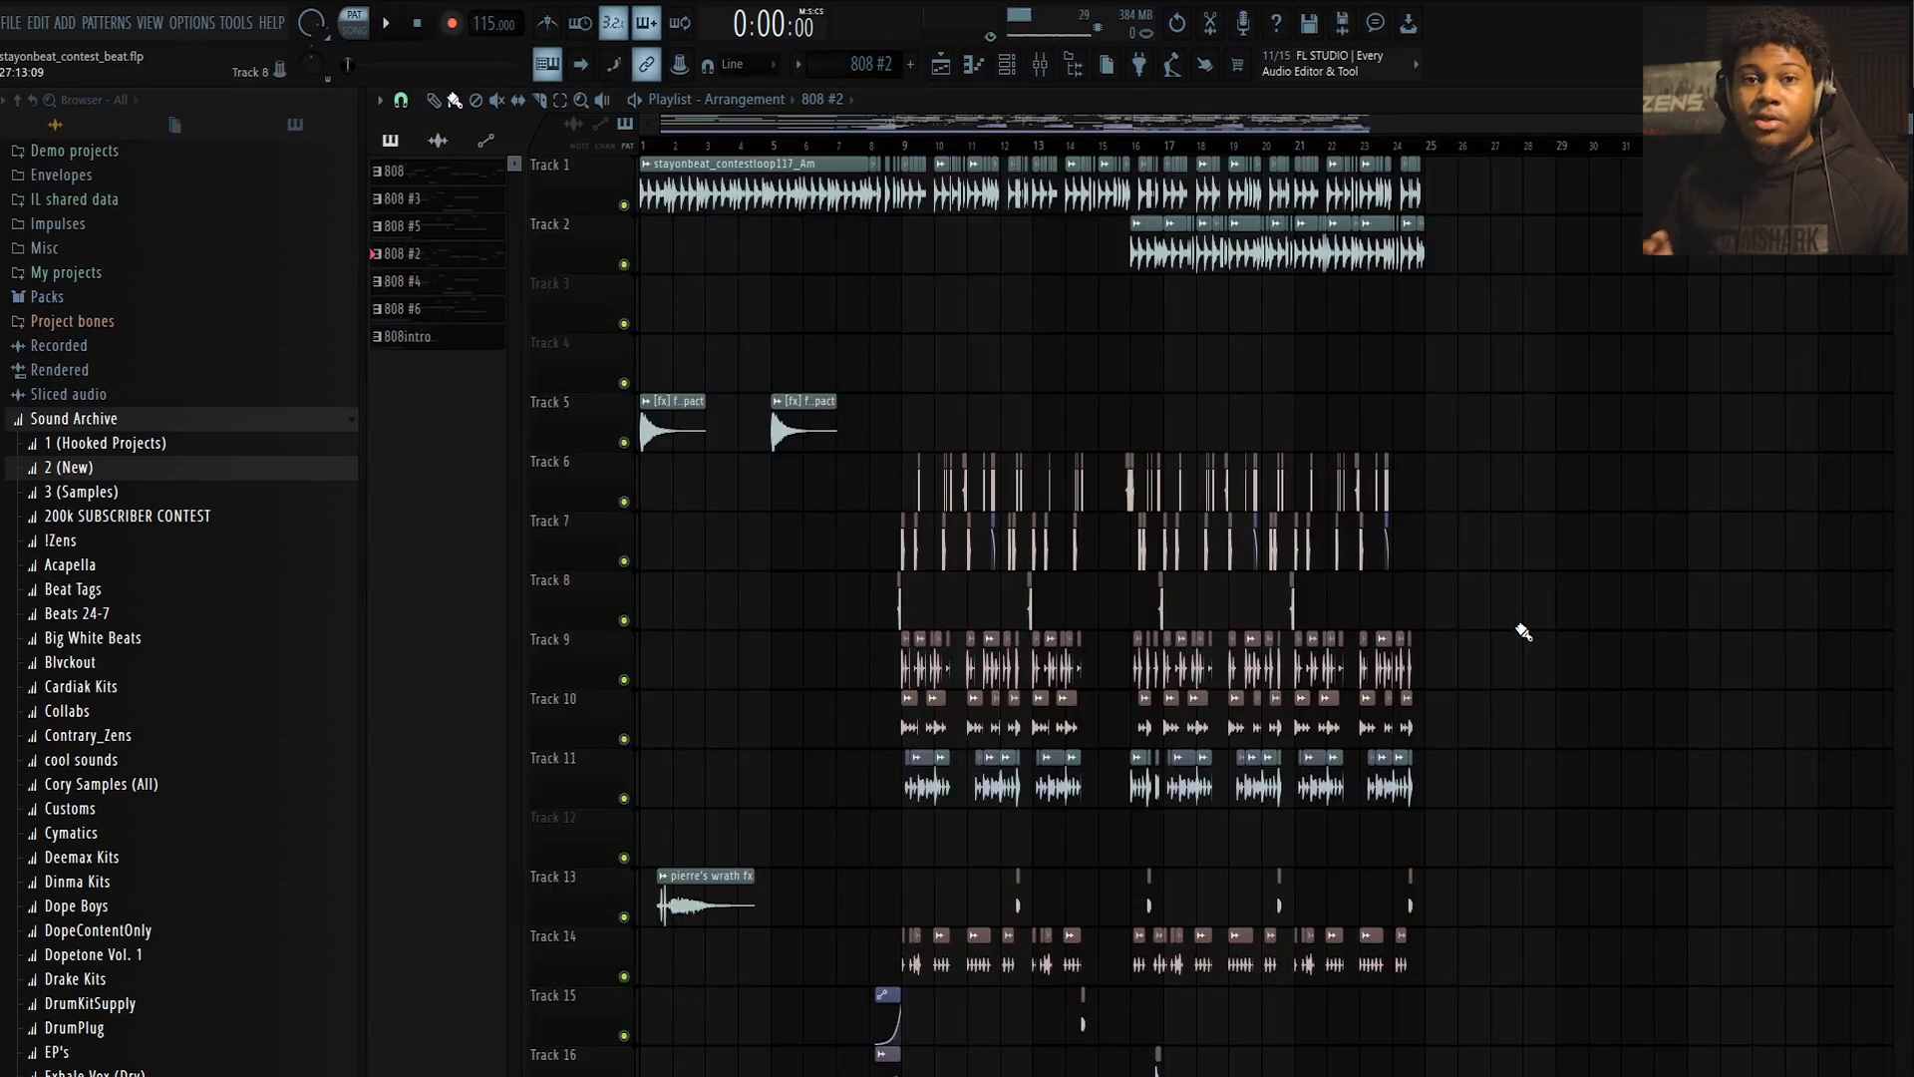